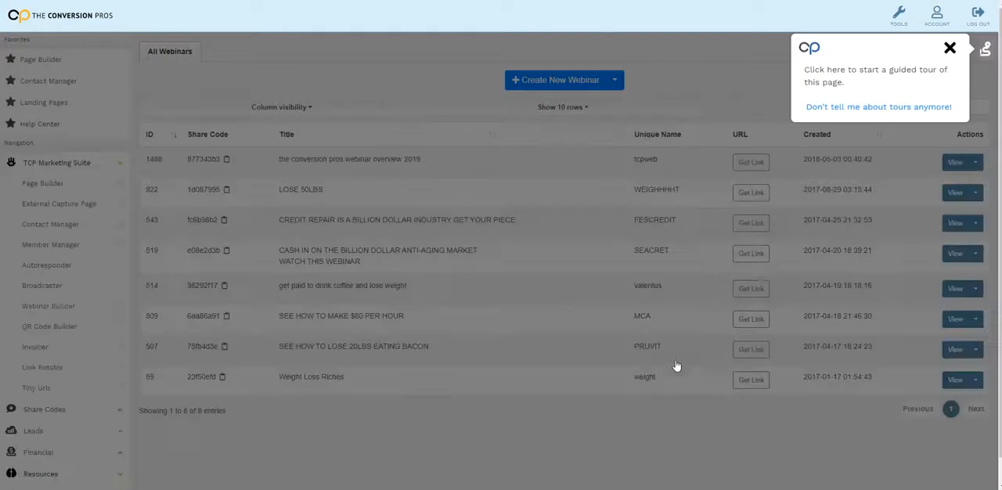
# - Dismiss the guided tour prompt, create a new webinar and switch its page to editing mode
pyautogui.click(950, 48)
pyautogui.click(557, 82)
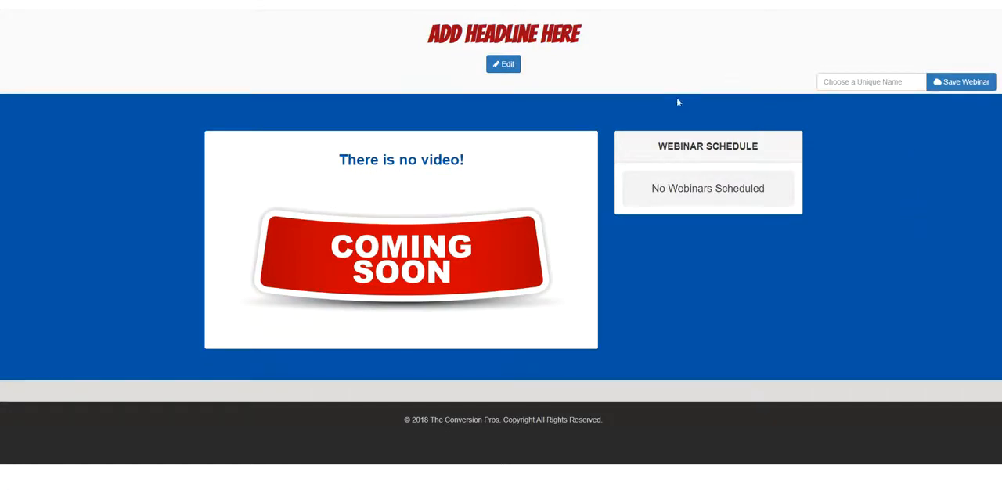
pyautogui.click(515, 65)
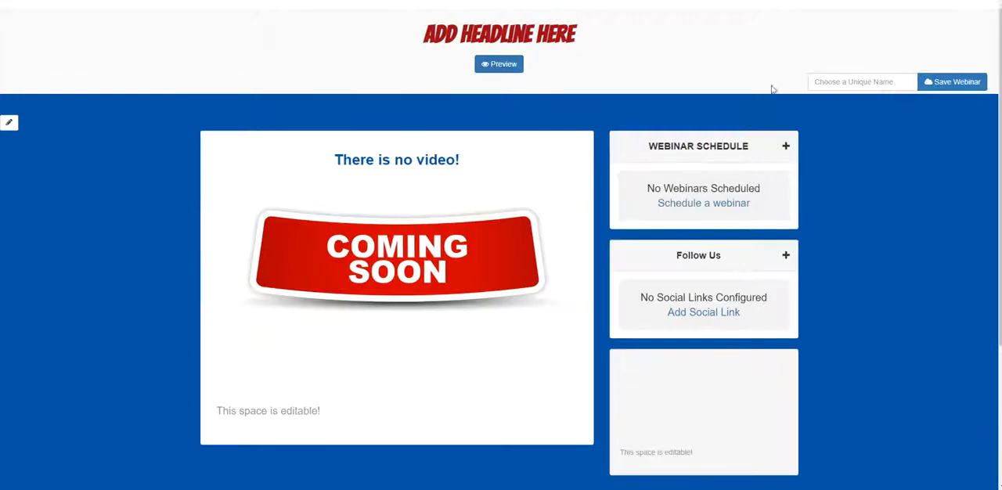
# - Enter webdemo as the webinar's unique name and try to save the webinar
pyautogui.click(829, 88)
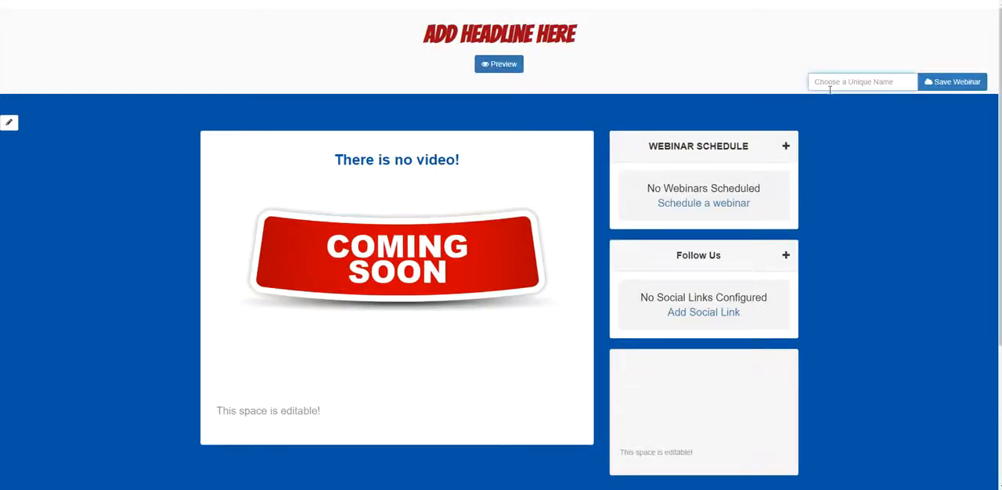
pyautogui.write('webdemo')
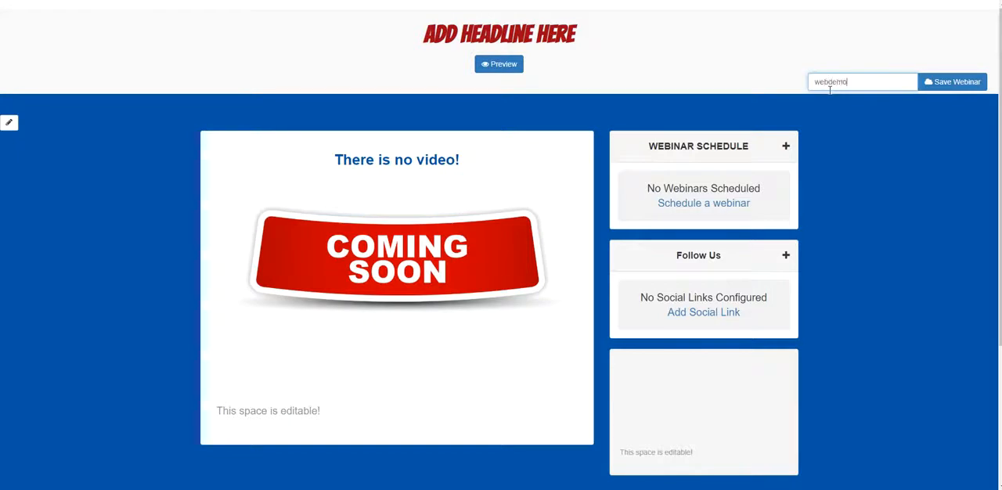
pyautogui.click(953, 81)
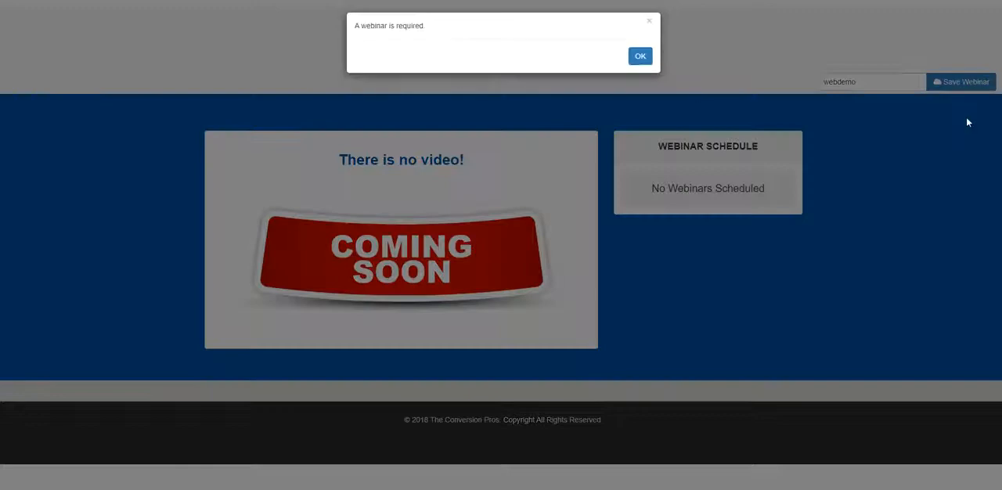
pyautogui.click(646, 64)
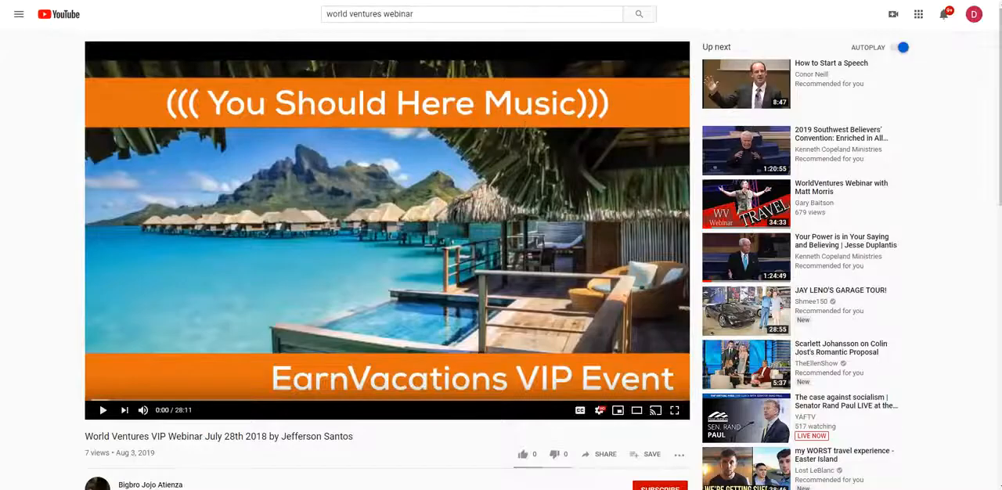
# - Copy the World Ventures VIP webinar's video link from YouTube and try to paste it as the YouTube code of a new scheduled webinar
pyautogui.rightClick(176, 0)
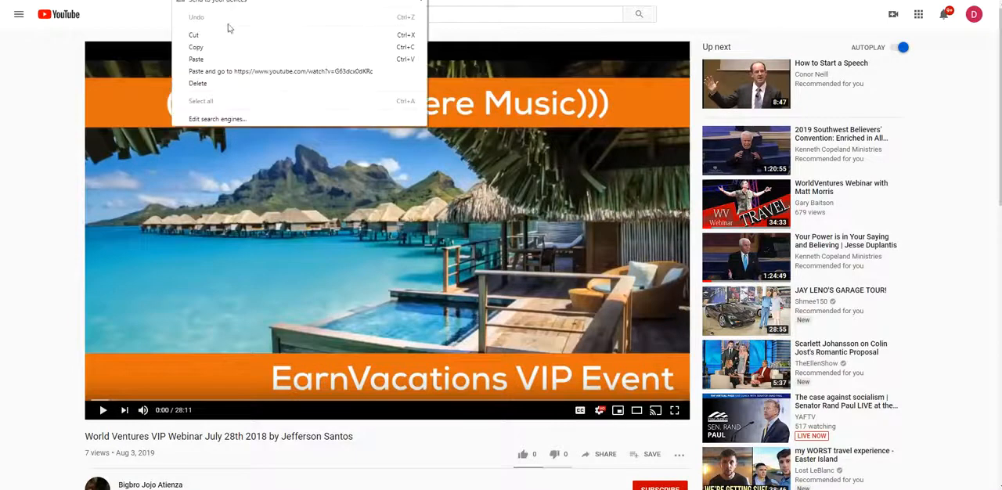
pyautogui.click(225, 45)
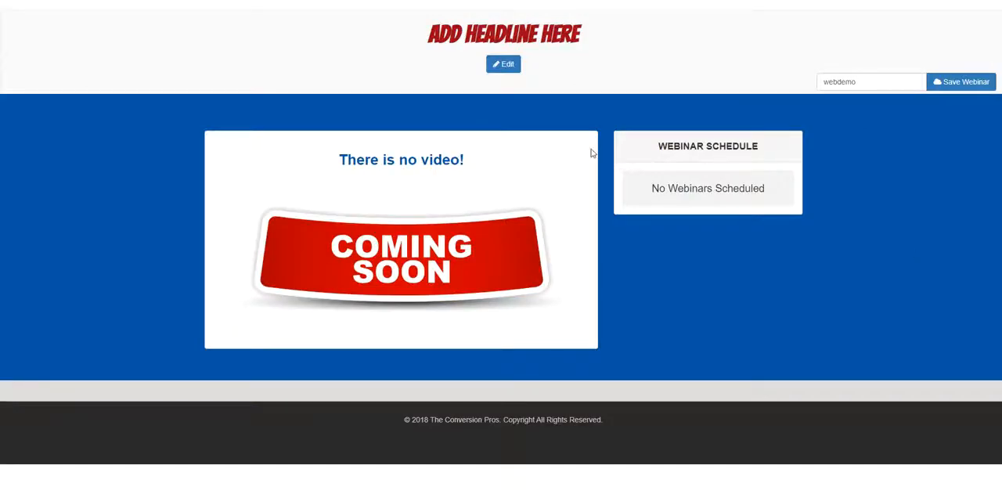
pyautogui.click(502, 69)
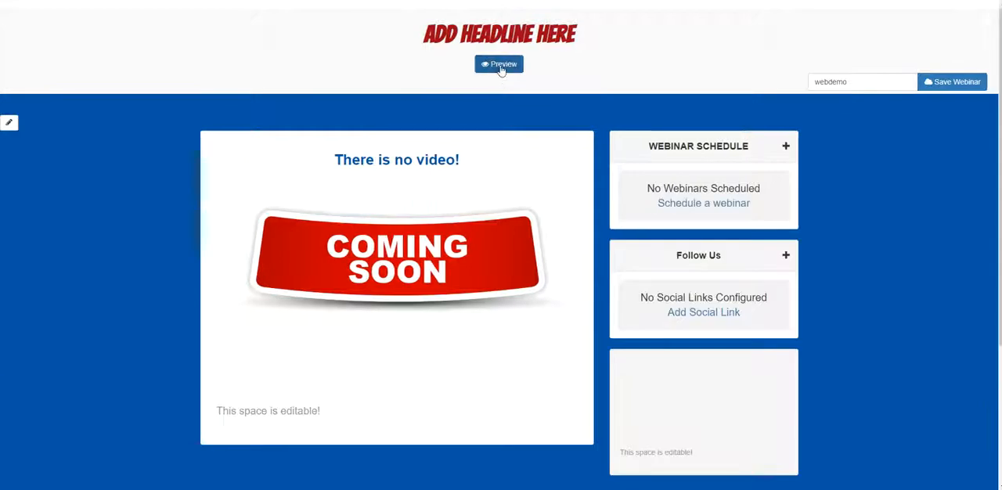
pyautogui.click(708, 205)
pyautogui.rightClick(689, 246)
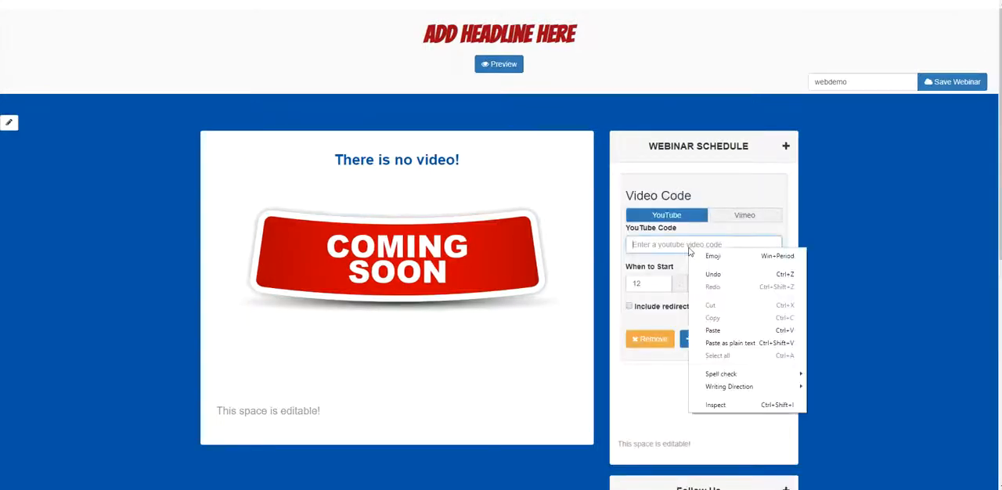
pyautogui.click(745, 334)
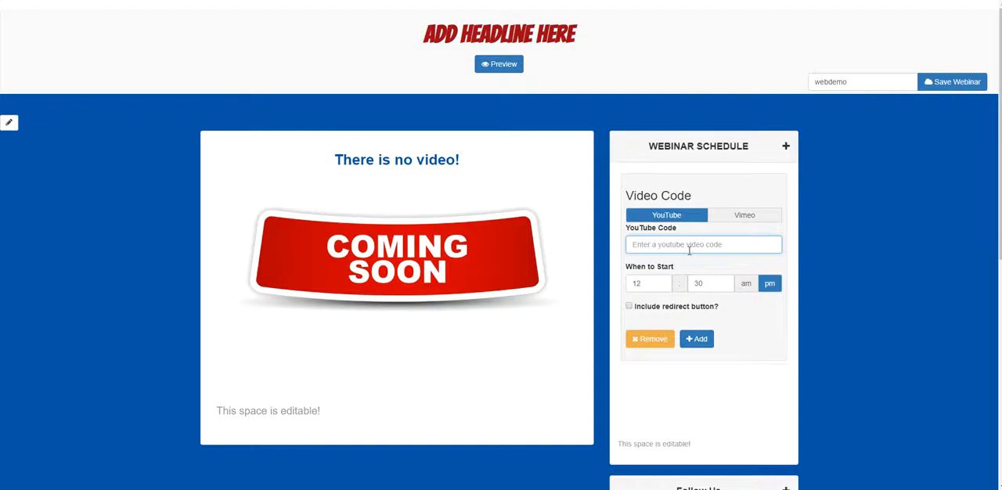
# - Copy the video code from YouTube again and enter G63dcx0dKRc as the scheduled webinar's YouTube code
pyautogui.rightClick(692, 249)
pyautogui.click(712, 332)
pyautogui.hotkey('ctrl', 'v')
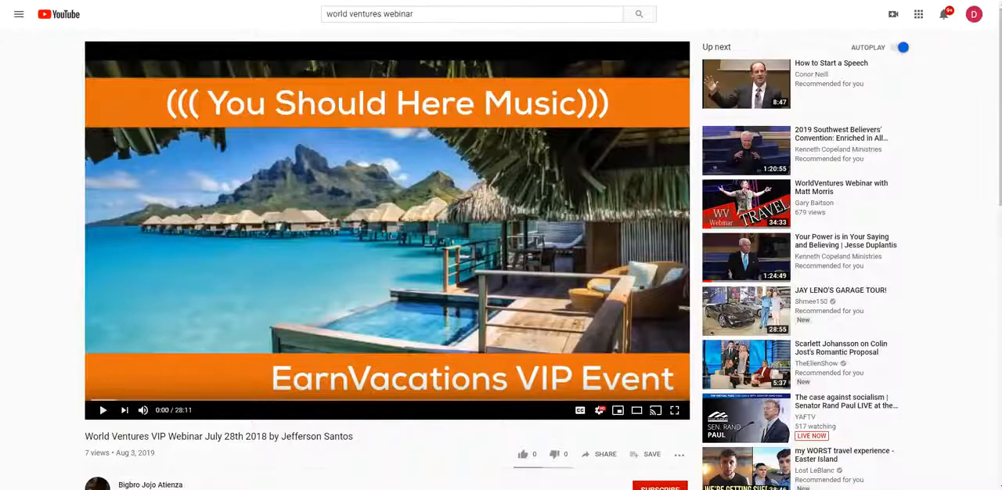
pyautogui.rightClick(168, 1)
pyautogui.click(202, 47)
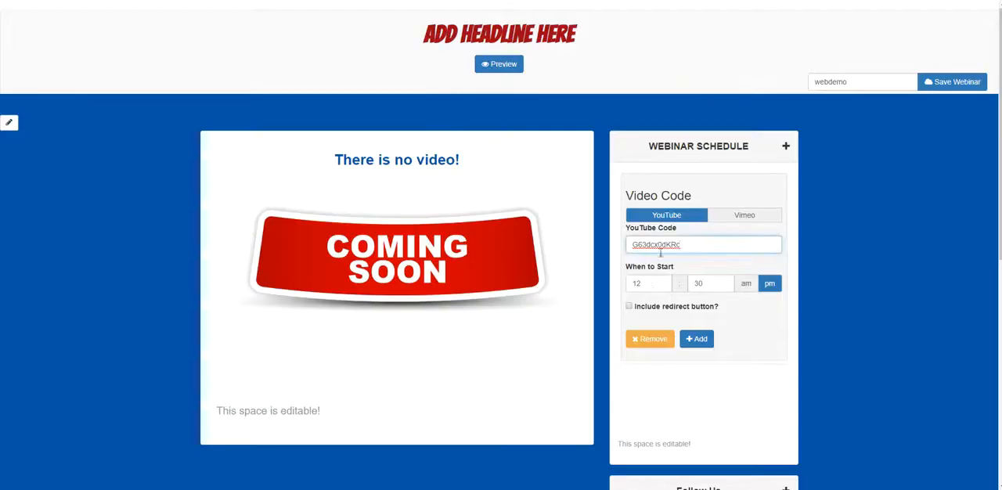
# - Set the scheduled webinar to start at 12:00 am and include a redirect button
pyautogui.doubleClick(700, 284)
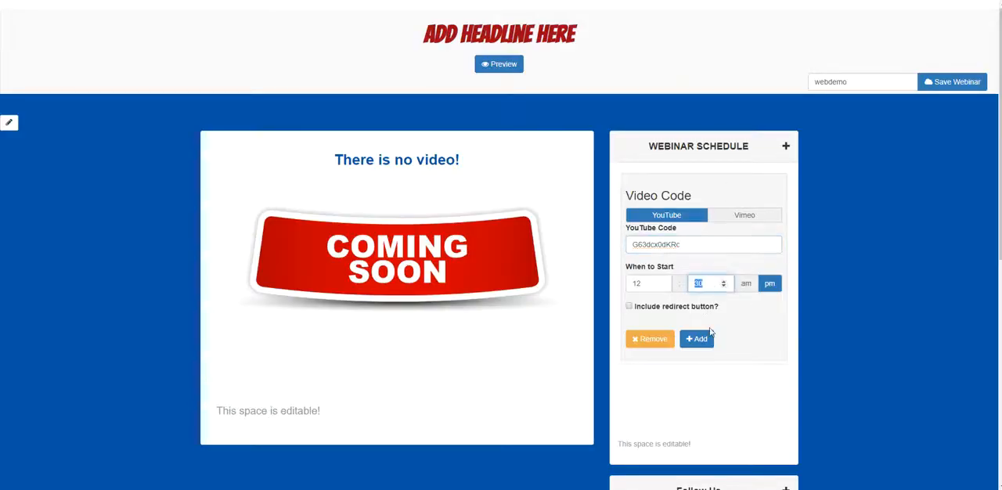
pyautogui.click(750, 287)
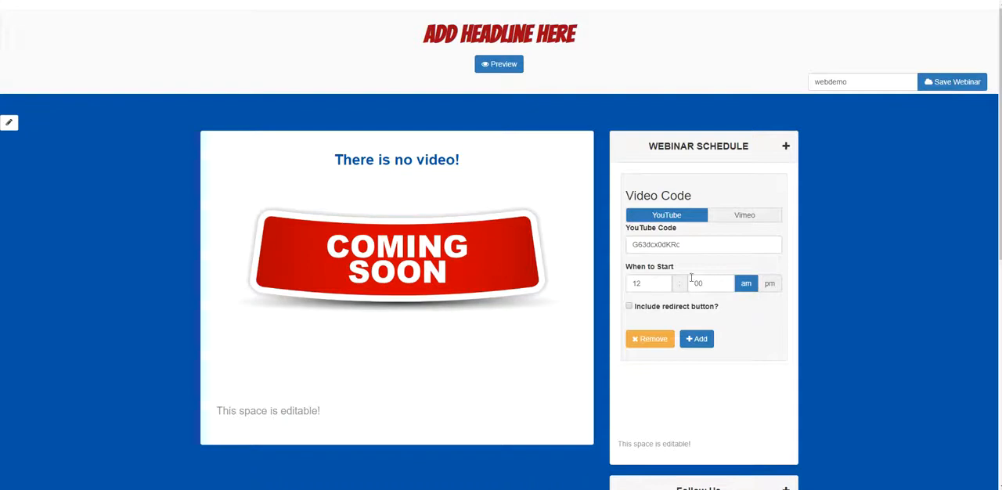
pyautogui.click(628, 307)
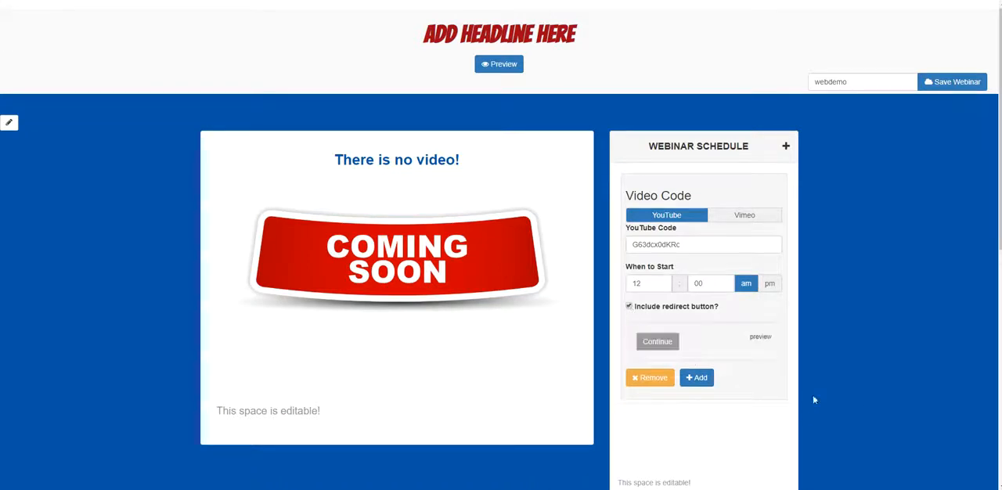
# - Open the redirect button's settings and change its label to JOIN NOW
pyautogui.scroll(-2, 618, 199)
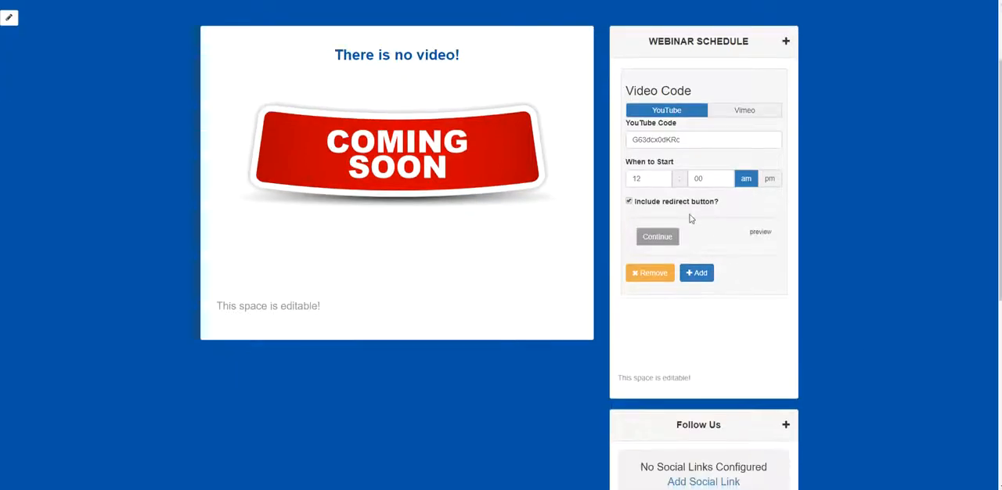
pyautogui.click(657, 238)
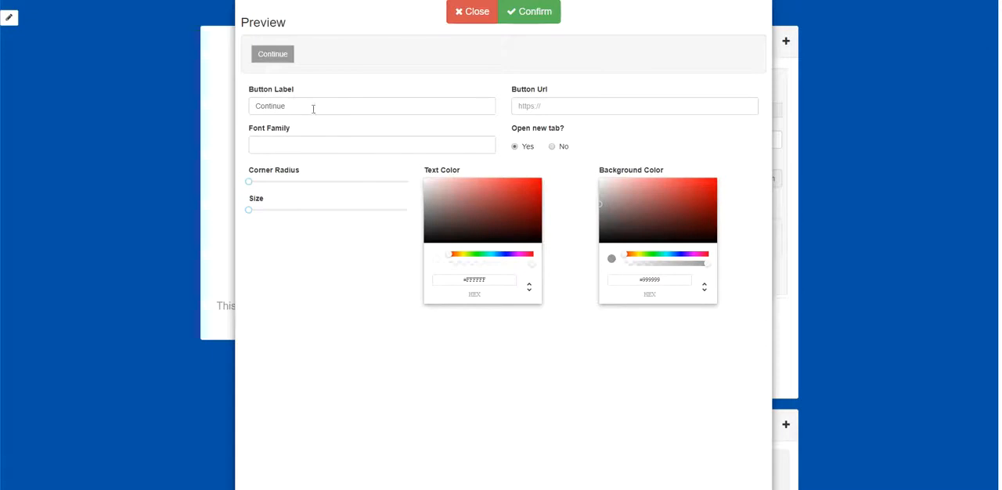
pyautogui.moveTo(315, 108); pyautogui.dragTo(253, 117)
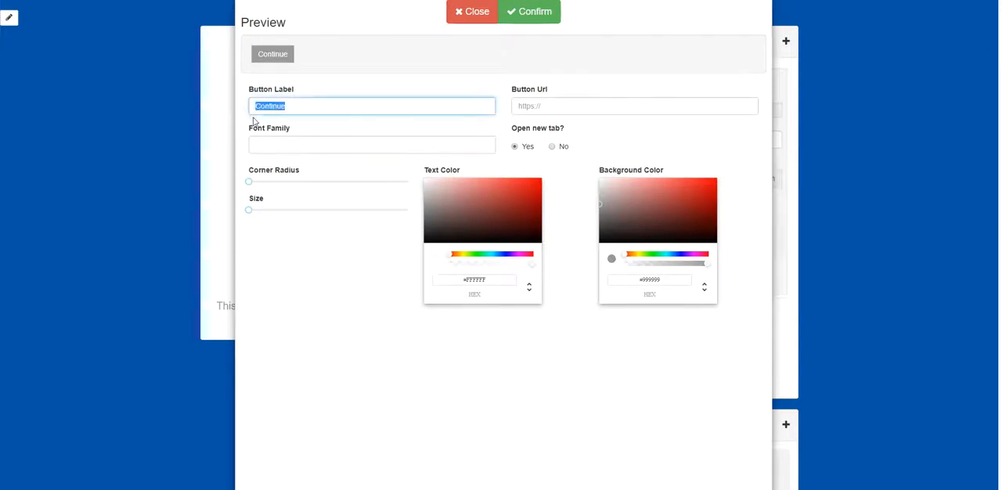
pyautogui.write('join no')
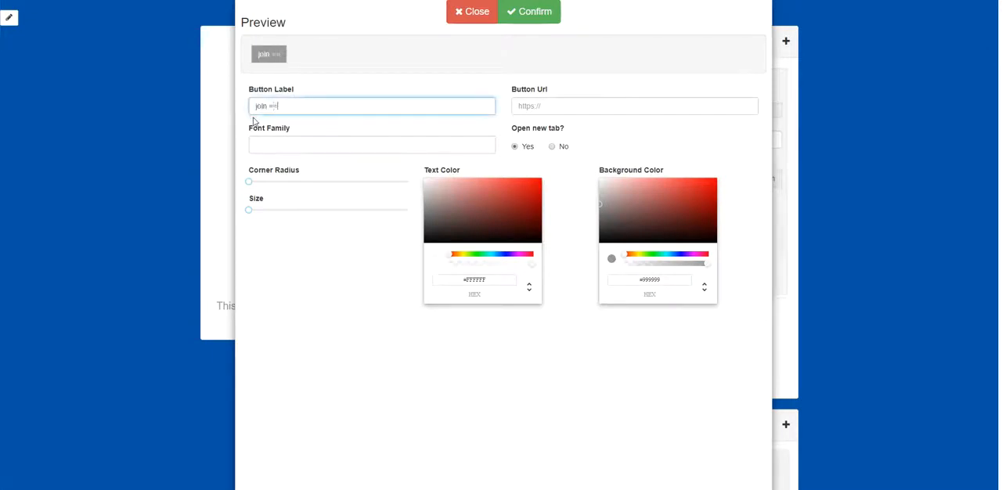
pyautogui.press('BackSpace')
pyautogui.press('BackSpace')
pyautogui.press('BackSpace')
pyautogui.press('BackSpace')
pyautogui.press('BackSpace')
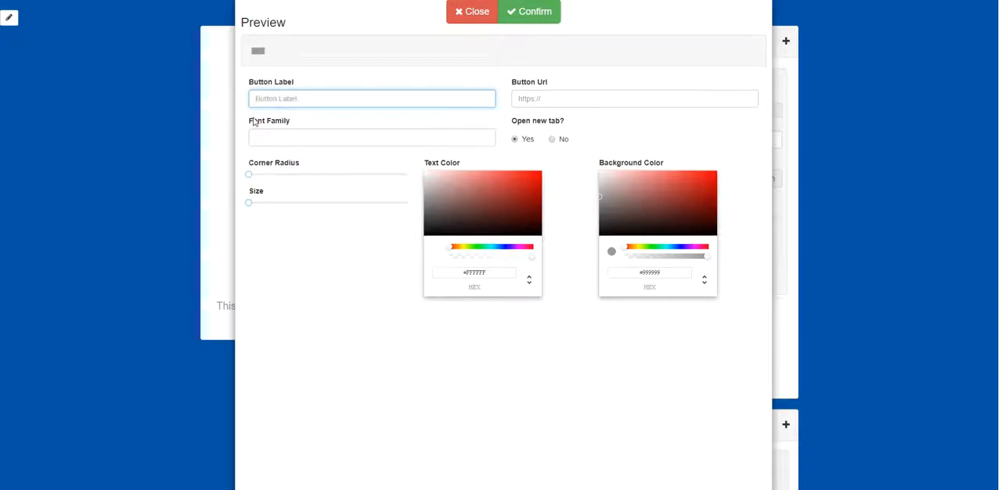
pyautogui.write('JOIN NOW')
pyautogui.click(569, 108)
pyautogui.write('h')
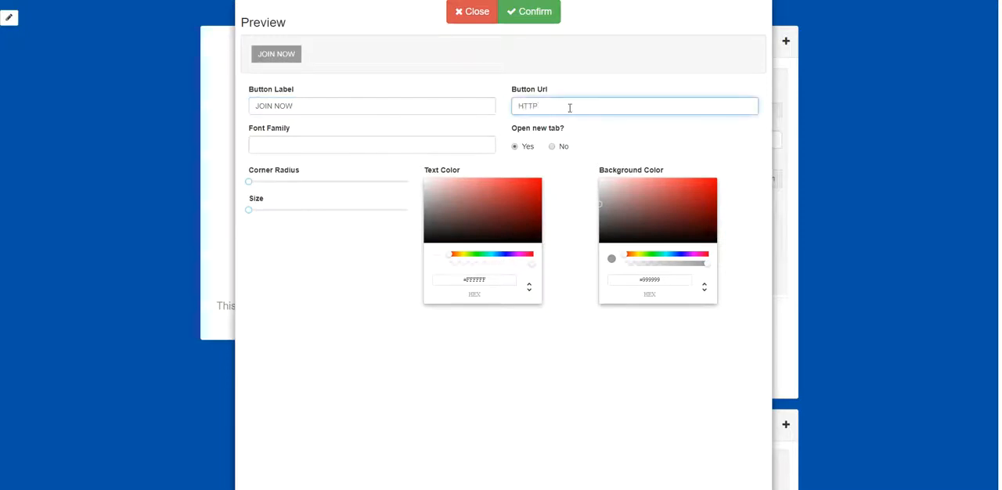
pyautogui.press('BackSpace')
pyautogui.write('h')
pyautogui.press('BackSpace')
pyautogui.press('BackSpace')
pyautogui.press('BackSpace')
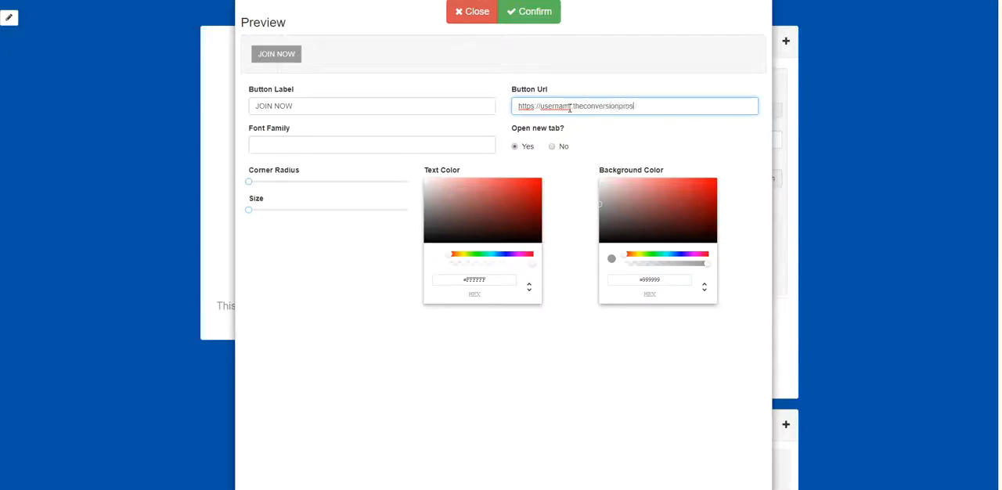
pyautogui.write('.com/sl/pagename')
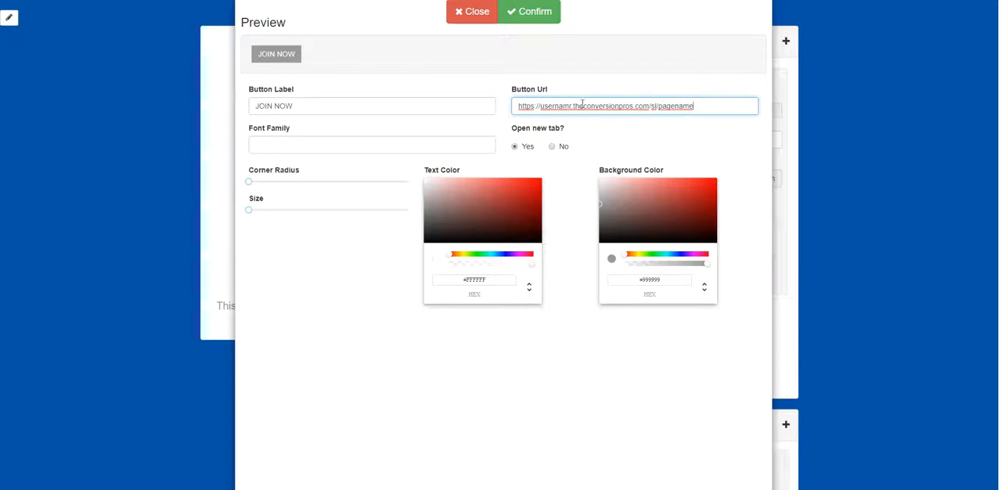
pyautogui.write('.')
pyautogui.hotkey('ctrl', 'a')
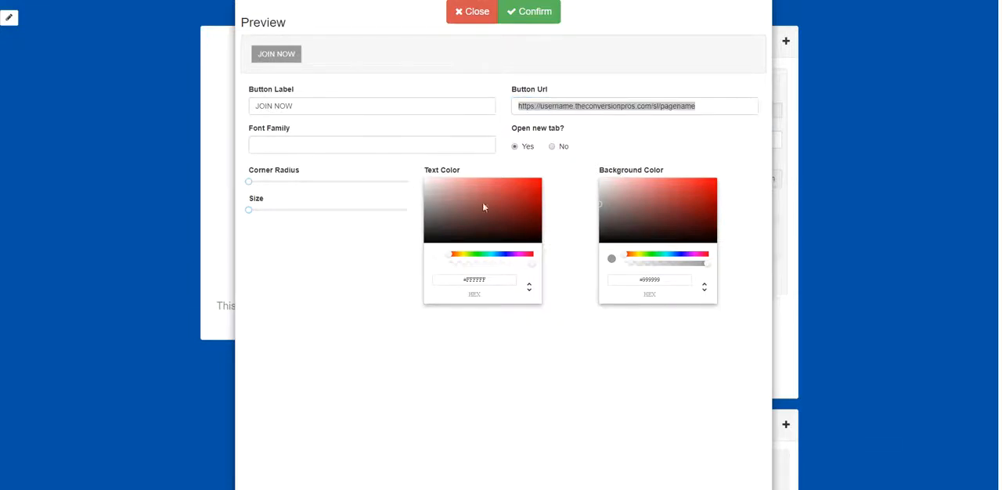
# - Give the redirect button black text and a turquoise background, adjust its corner radius, and confirm the button settings
pyautogui.click(436, 187)
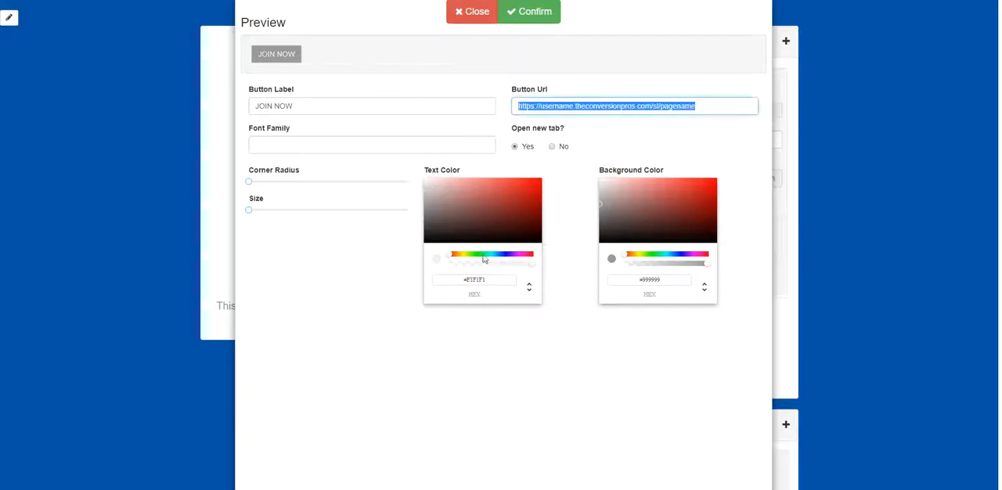
pyautogui.click(667, 254)
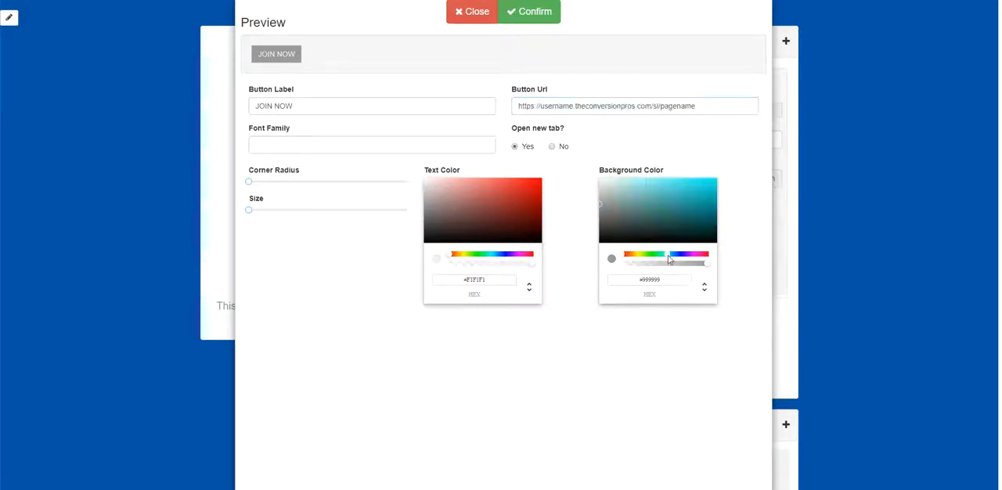
pyautogui.click(684, 187)
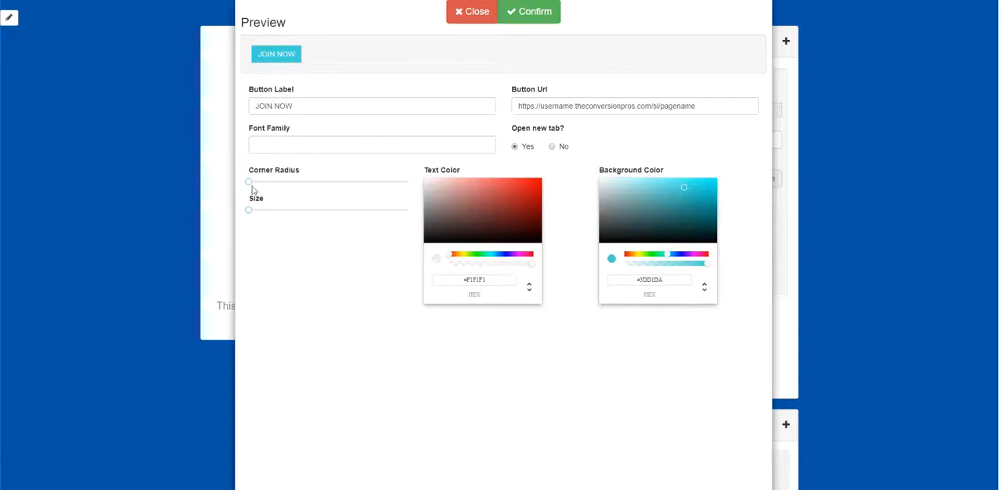
pyautogui.moveTo(300, 188); pyautogui.dragTo(259, 190)
pyautogui.click(433, 240)
pyautogui.click(543, 16)
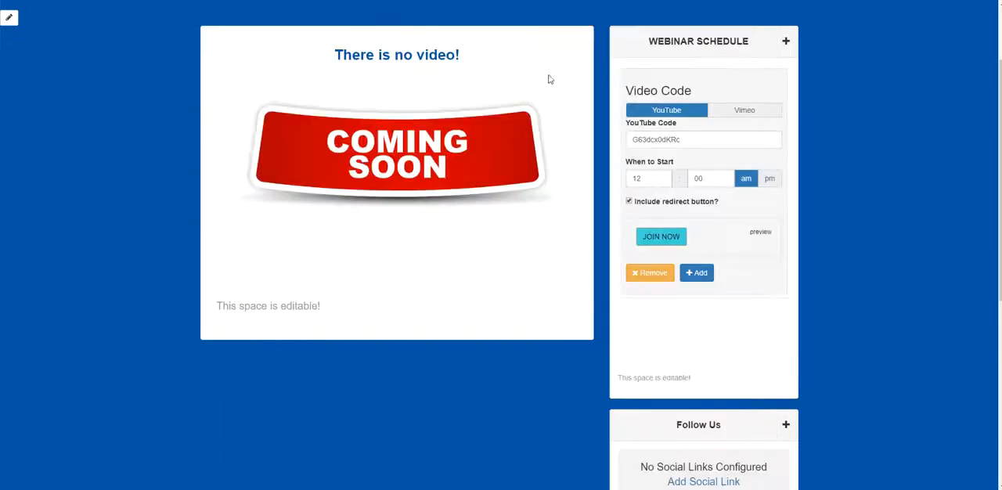
# - Add a second video entry to the webinar schedule below the 12:00 am one
pyautogui.scroll(-1, 738, 300)
pyautogui.scroll(1, 711, 270)
pyautogui.click(700, 273)
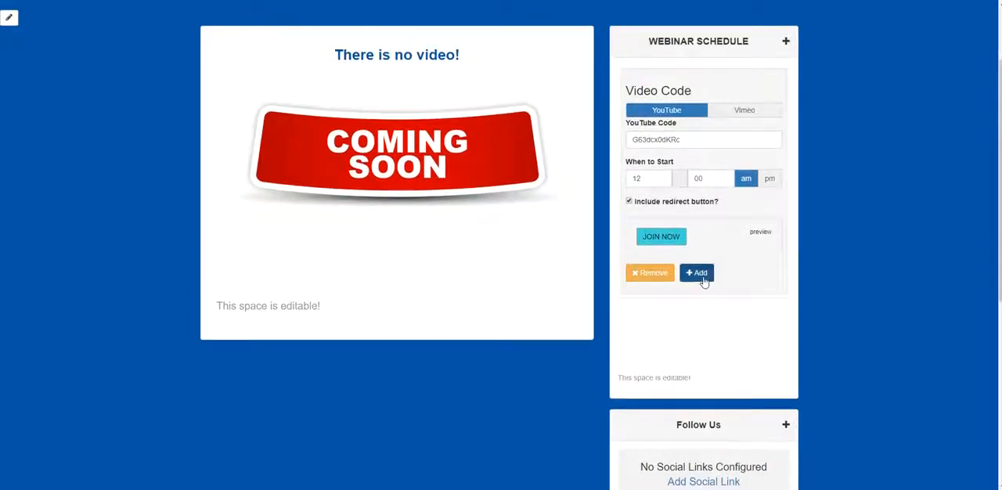
pyautogui.scroll(-4, 708, 301)
pyautogui.scroll(2, 752, 307)
pyautogui.scroll(3, 751, 306)
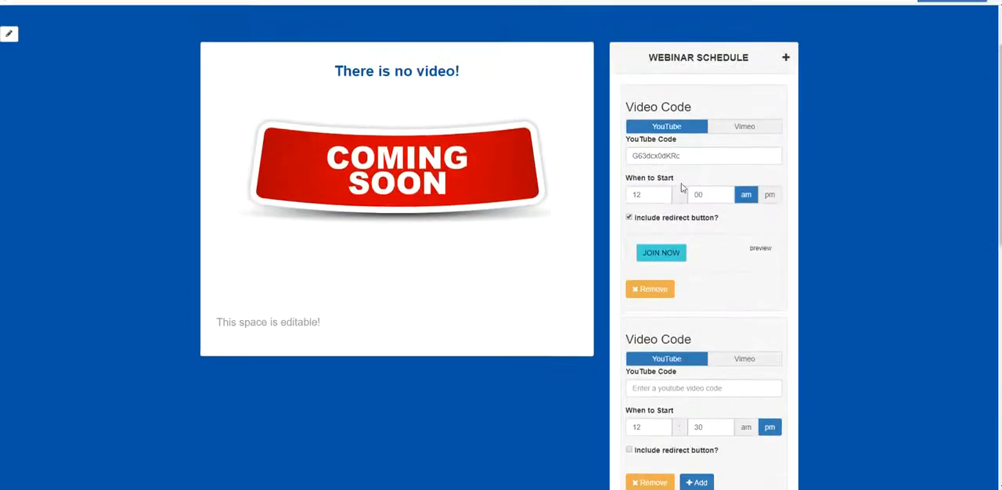
pyautogui.scroll(-1, 714, 200)
pyautogui.scroll(2, 780, 245)
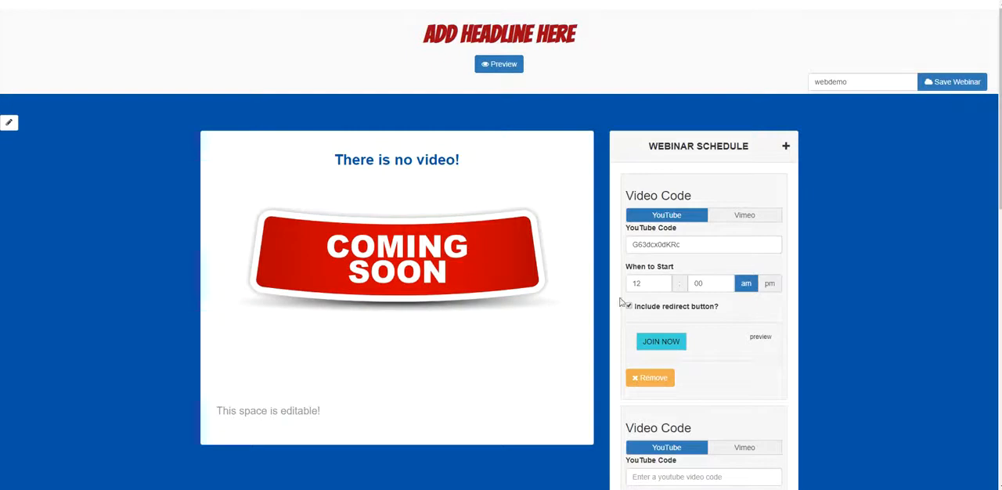
# - Replace the placeholder headline with GET PAID TO TAKE LUXURY VACATIONS WATCH OUR WEBINAR
pyautogui.click(533, 37)
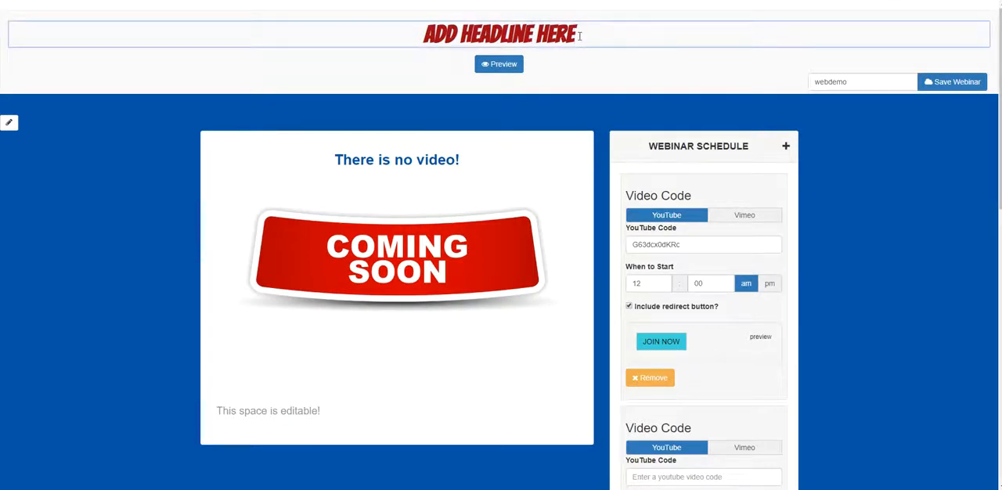
pyautogui.press('BackSpace')
pyautogui.press('BackSpace')
pyautogui.press('BackSpace')
pyautogui.press('BackSpace')
pyautogui.press('BackSpace')
pyautogui.press('BackSpace')
pyautogui.press('BackSpace')
pyautogui.press('BackSpace')
pyautogui.press('BackSpace')
pyautogui.press('BackSpace')
pyautogui.press('BackSpace')
pyautogui.press('BackSpace')
pyautogui.press('BackSpace')
pyautogui.press('BackSpace')
pyautogui.press('BackSpace')
pyautogui.press('BackSpace')
pyautogui.press('BackSpace')
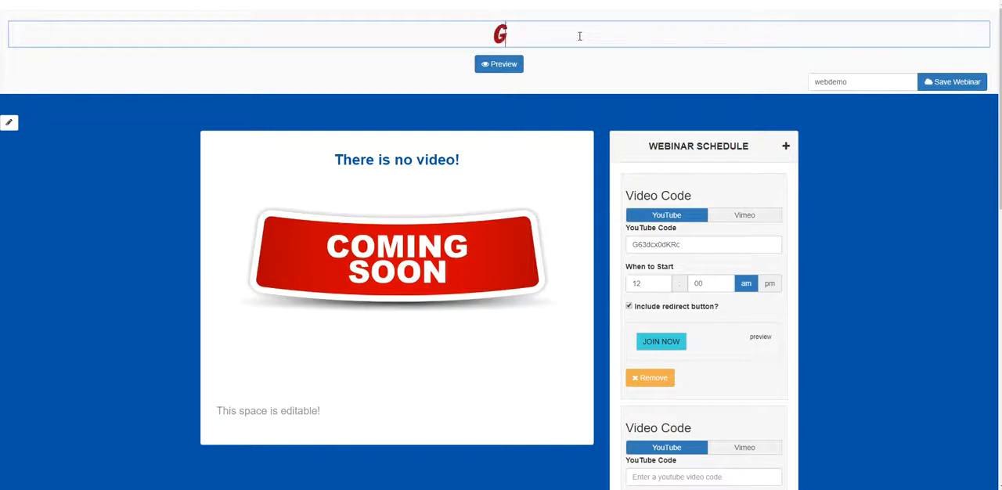
pyautogui.write('GET PAID TO TS')
pyautogui.press('BackSpace')
pyautogui.write('A')
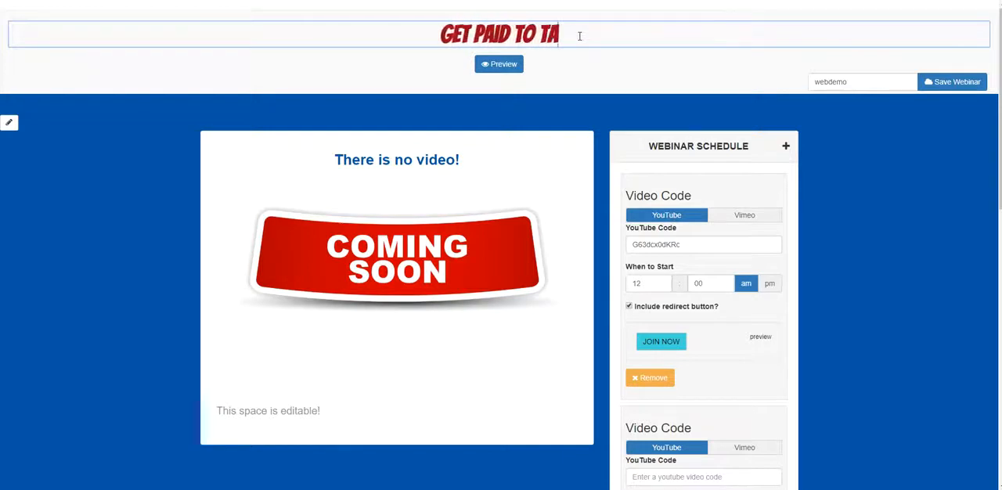
pyautogui.write('KE LU')
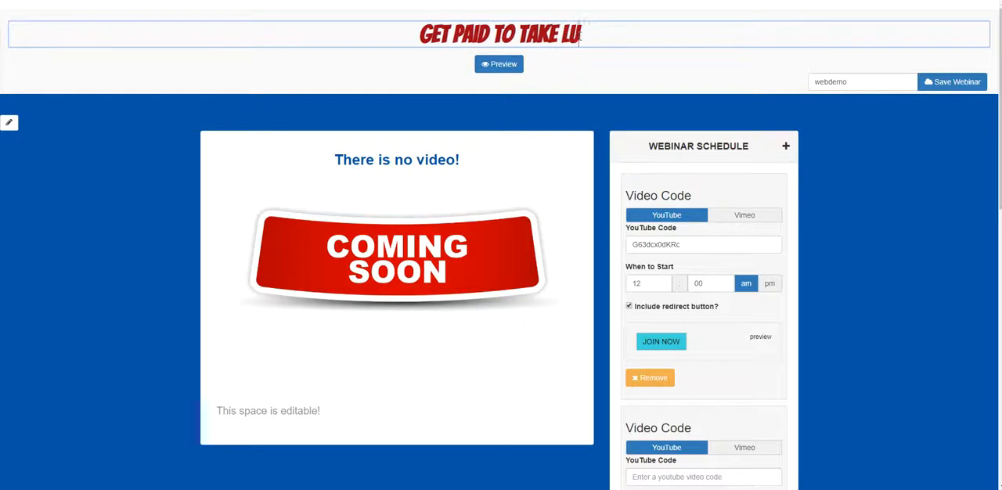
pyautogui.write('XURY VACAT')
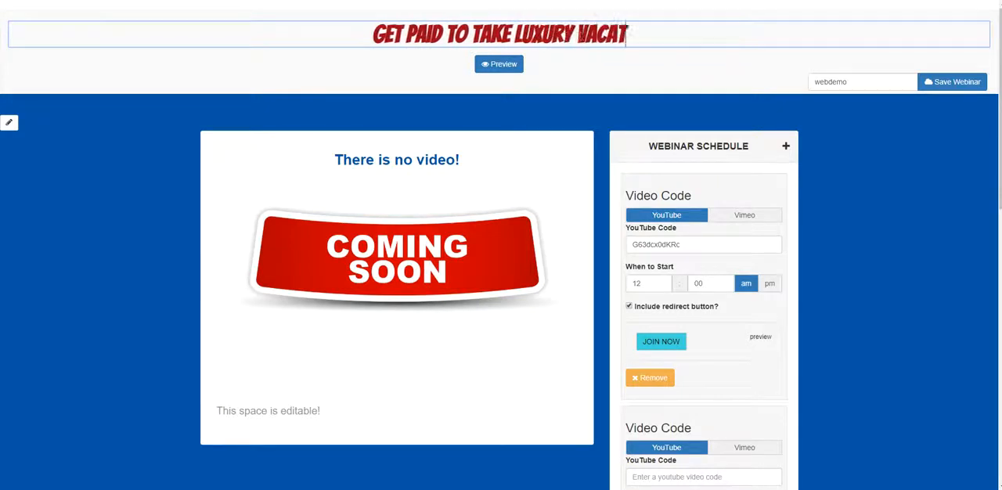
pyautogui.write('IONS')
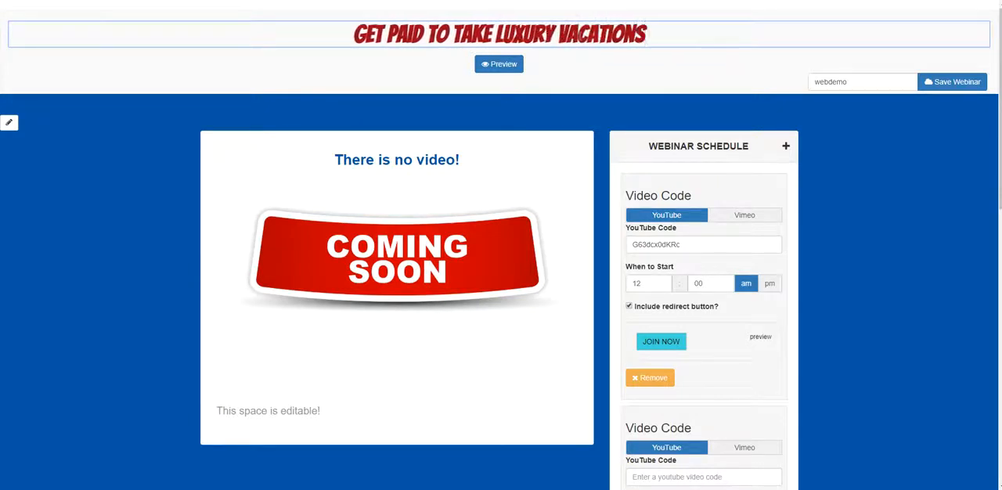
pyautogui.write(' WATC')
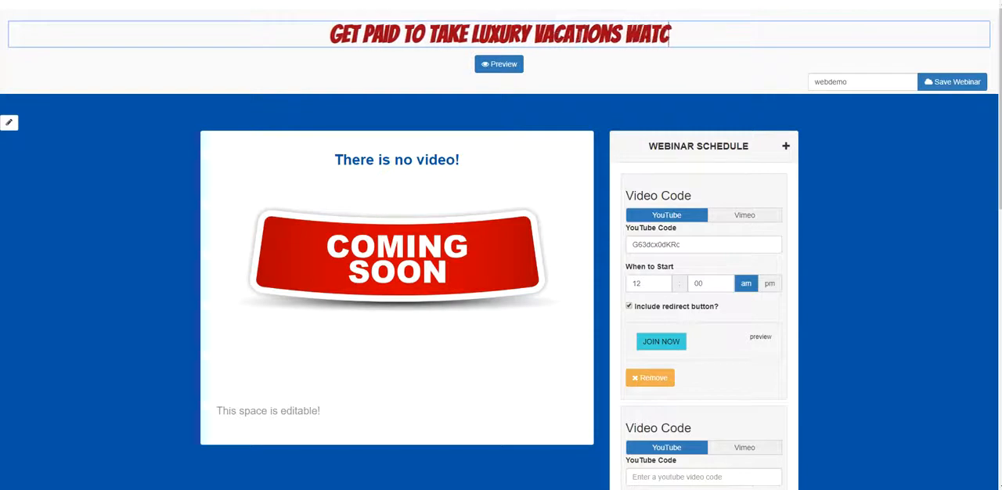
pyautogui.write('H OUR WEBI')
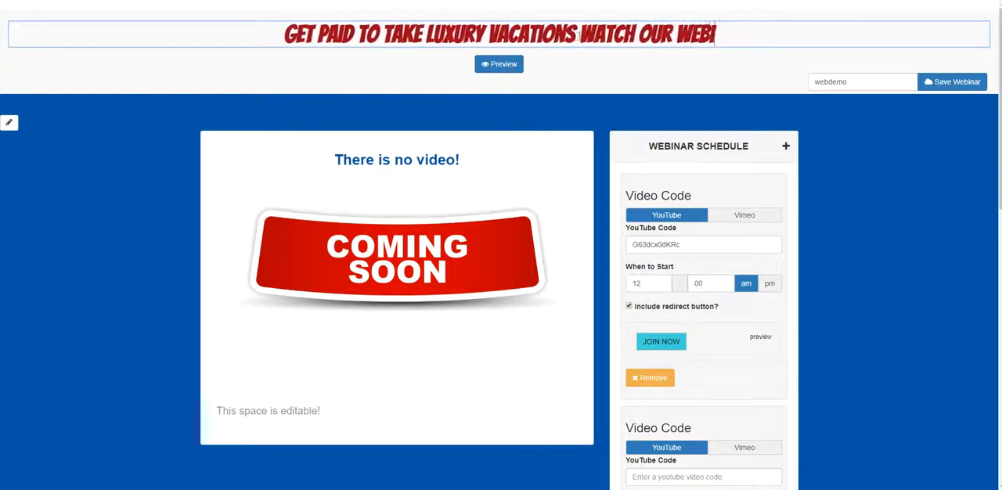
pyautogui.write('NAR')
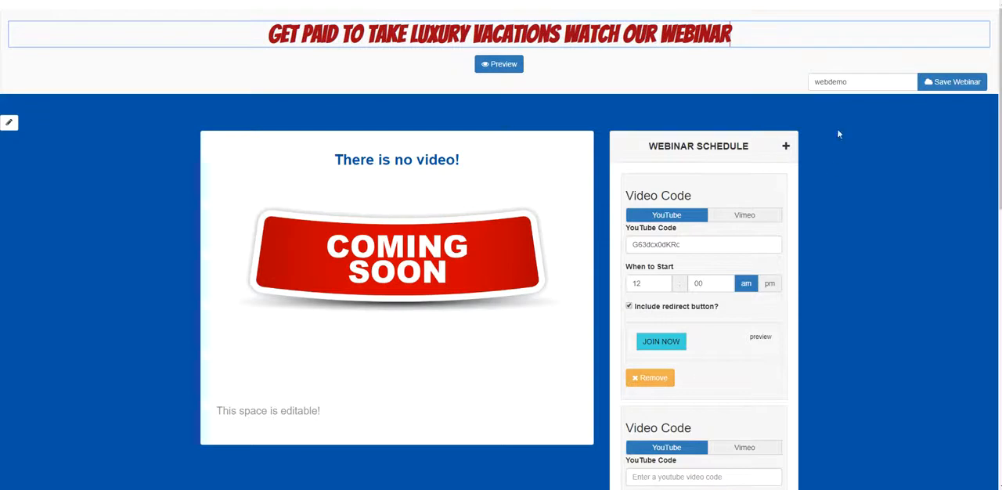
# - Change the page background colour to turquoise and close the colour picker
pyautogui.click(9, 122)
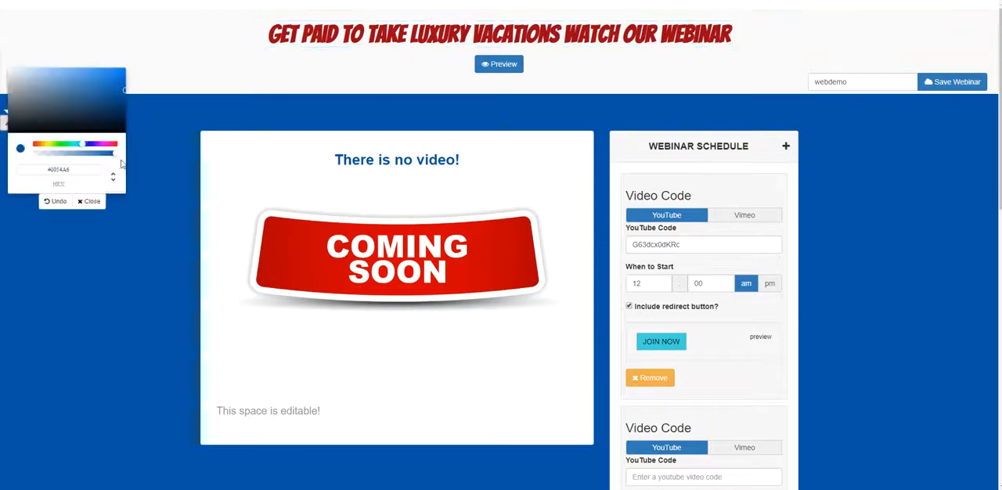
pyautogui.click(77, 144)
pyautogui.moveTo(78, 145); pyautogui.dragTo(76, 146)
pyautogui.click(93, 80)
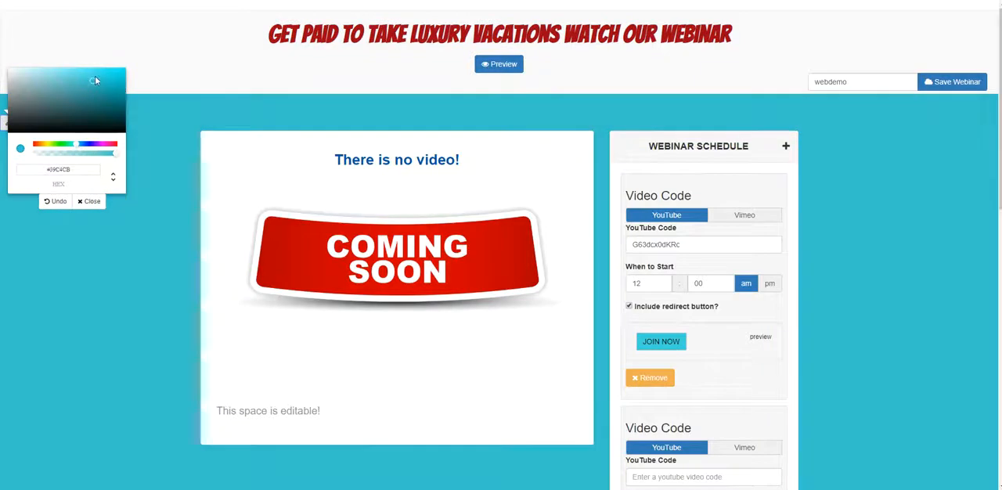
pyautogui.click(89, 201)
pyautogui.scroll(-1, 872, 155)
pyautogui.scroll(1, 923, 165)
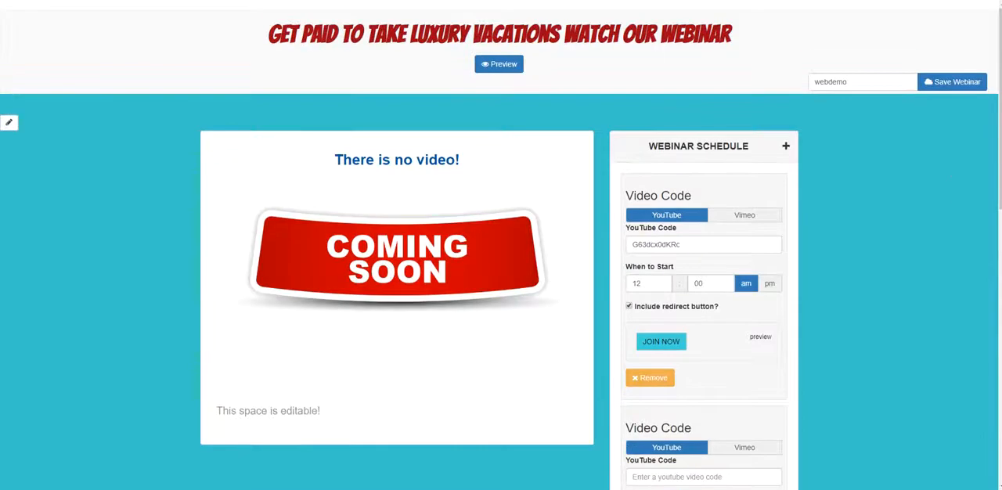
pyautogui.scroll(-3, 953, 173)
pyautogui.scroll(3, 587, 156)
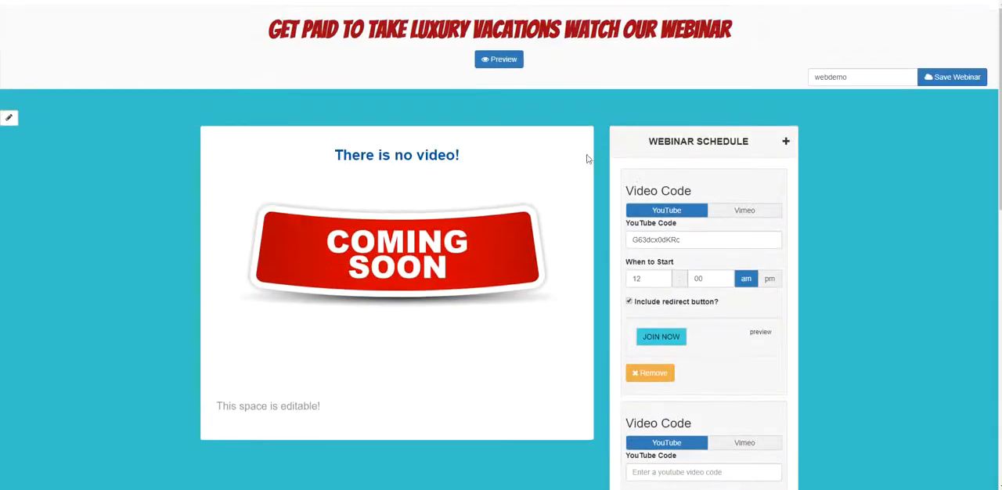
pyautogui.scroll(-1, 672, 217)
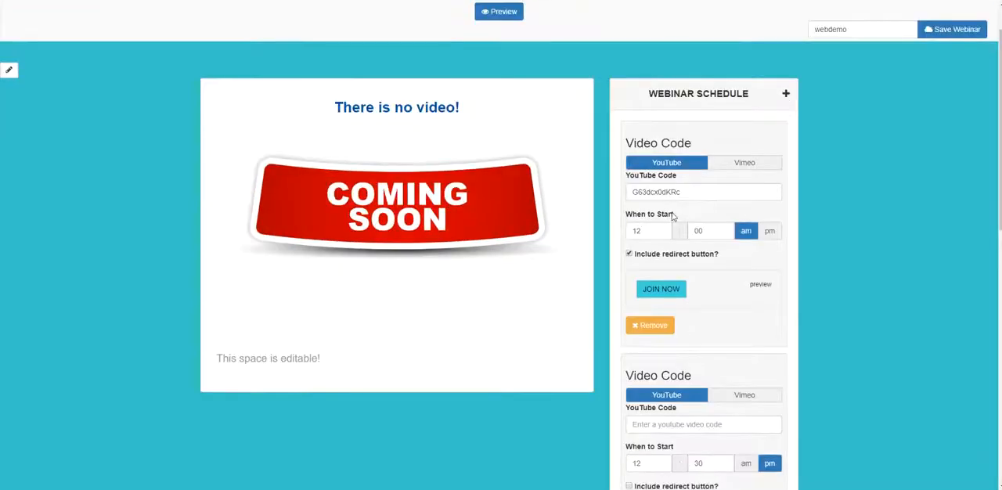
pyautogui.scroll(-4, 671, 217)
pyautogui.scroll(4, 705, 192)
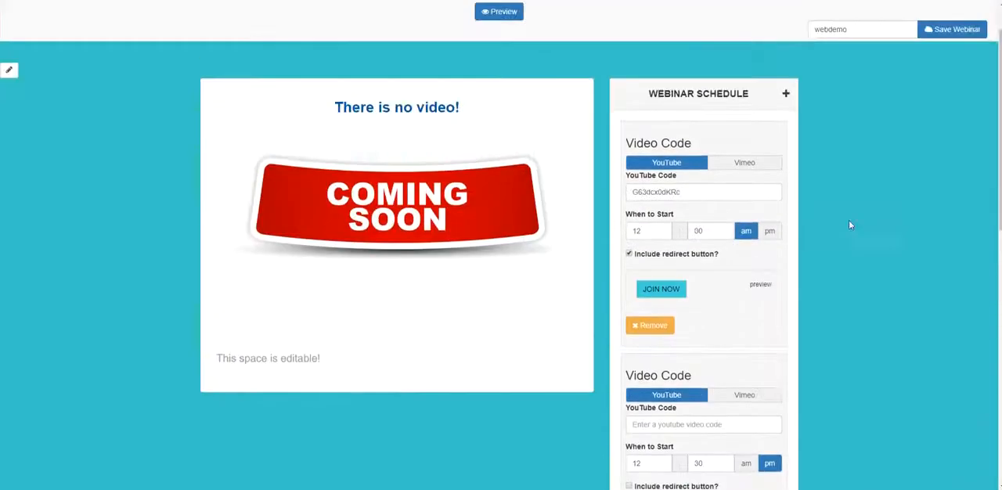
# - Copy the YouTube code G63dcx0dKRc from the 12:00 am entry into the second video entry
pyautogui.scroll(-1, 650, 125)
pyautogui.doubleClick(654, 140)
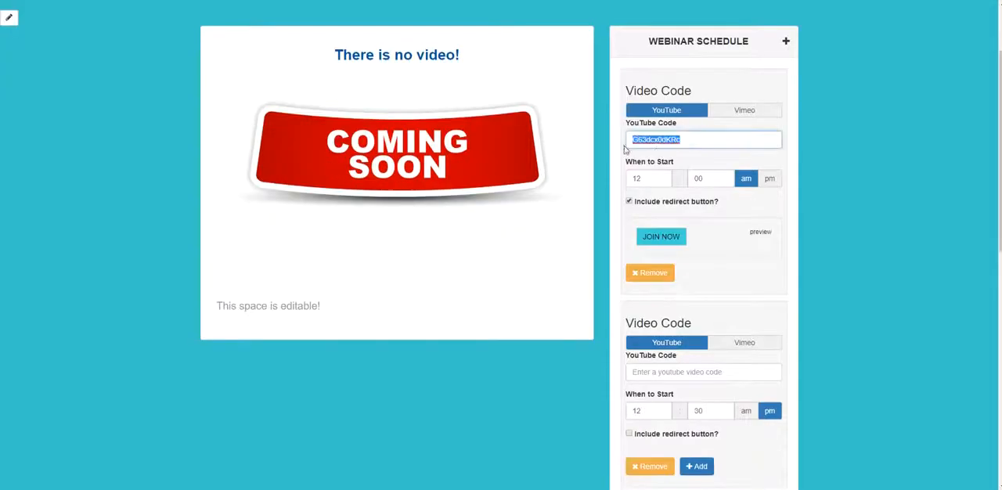
pyautogui.rightClick(654, 144)
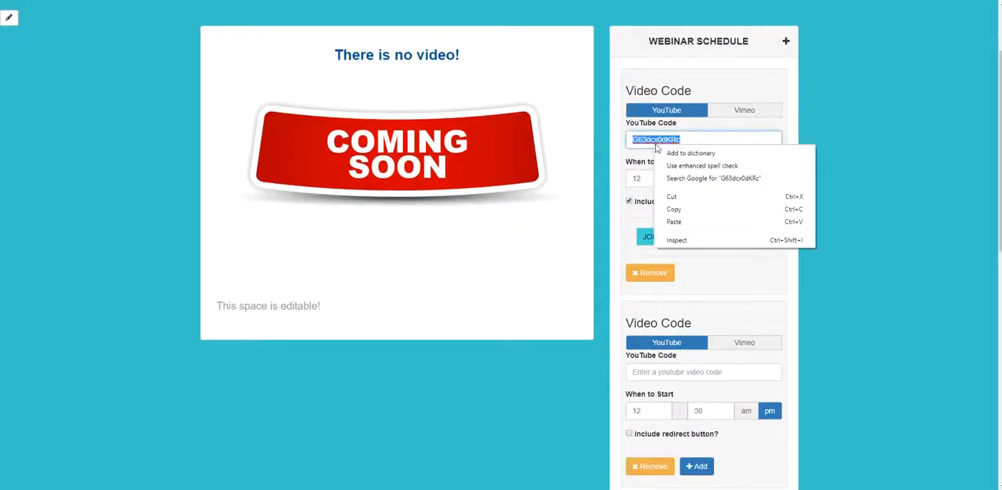
pyautogui.click(709, 207)
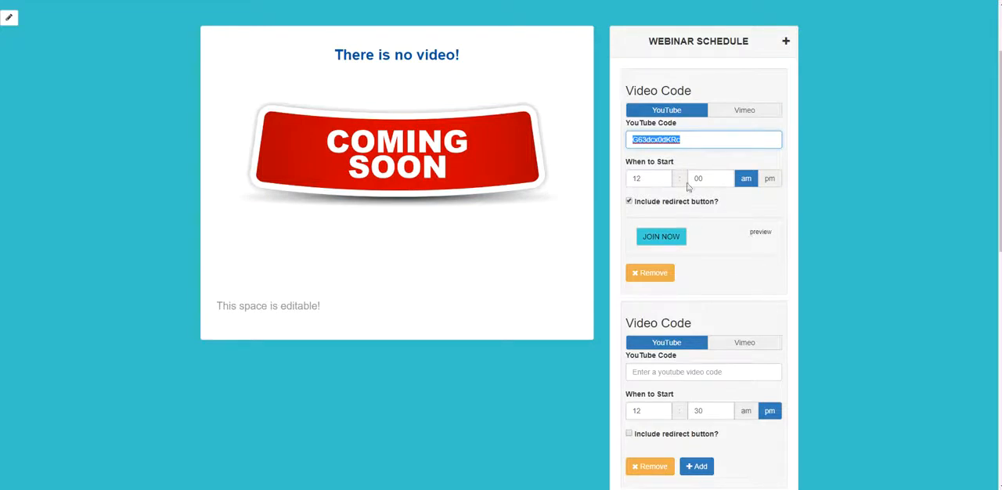
pyautogui.scroll(-3, 720, 270)
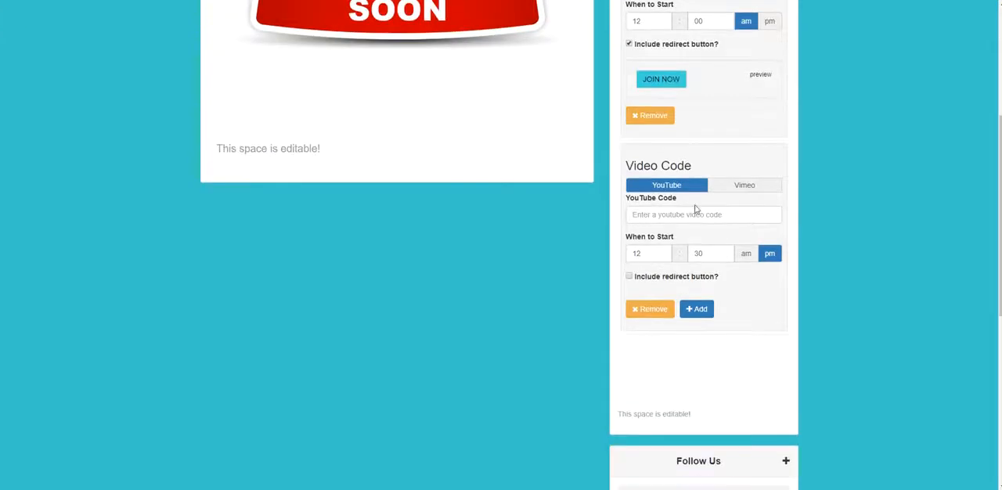
pyautogui.rightClick(695, 218)
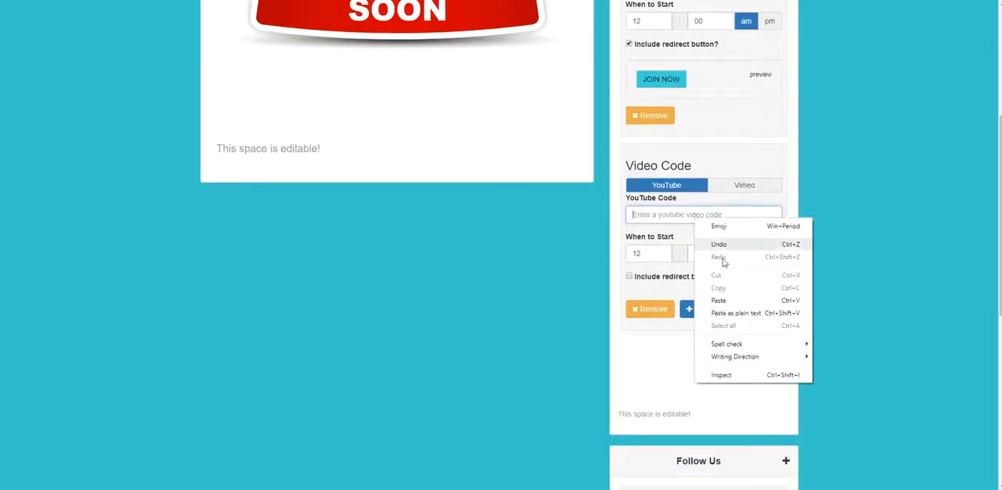
pyautogui.click(724, 299)
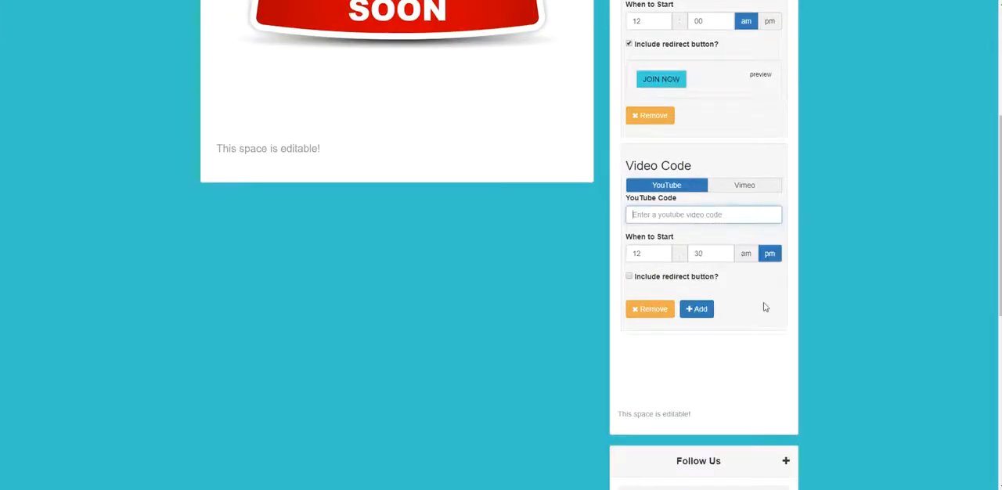
# - Set the second video entry's start time to 2:00 am
pyautogui.doubleClick(658, 253)
pyautogui.write('2')
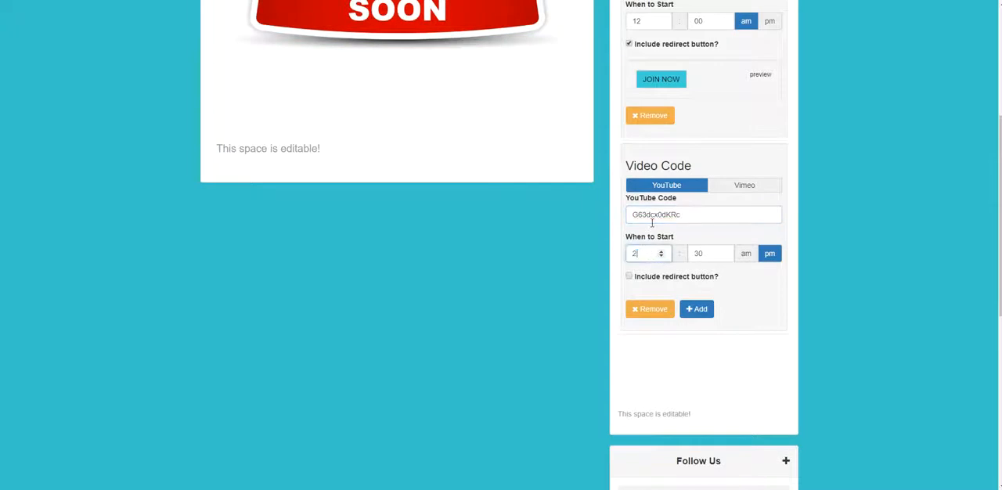
pyautogui.click(712, 254)
pyautogui.doubleClick(711, 254)
pyautogui.write('00')
pyautogui.click(745, 254)
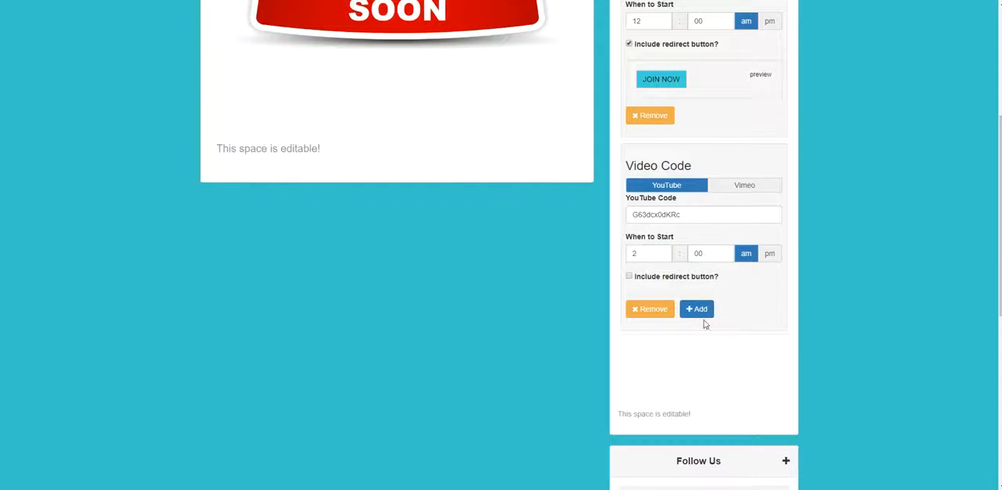
pyautogui.click(627, 277)
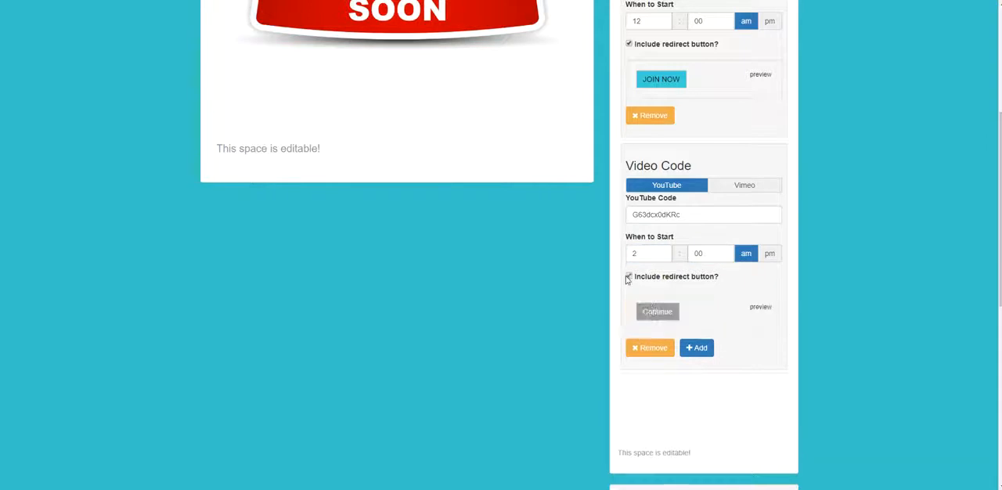
pyautogui.click(657, 312)
pyautogui.doubleClick(331, 106)
pyautogui.write('join')
pyautogui.press('BackSpace')
pyautogui.press('BackSpace')
pyautogui.press('BackSpace')
pyautogui.press('BackSpace')
pyautogui.press('BackSpace')
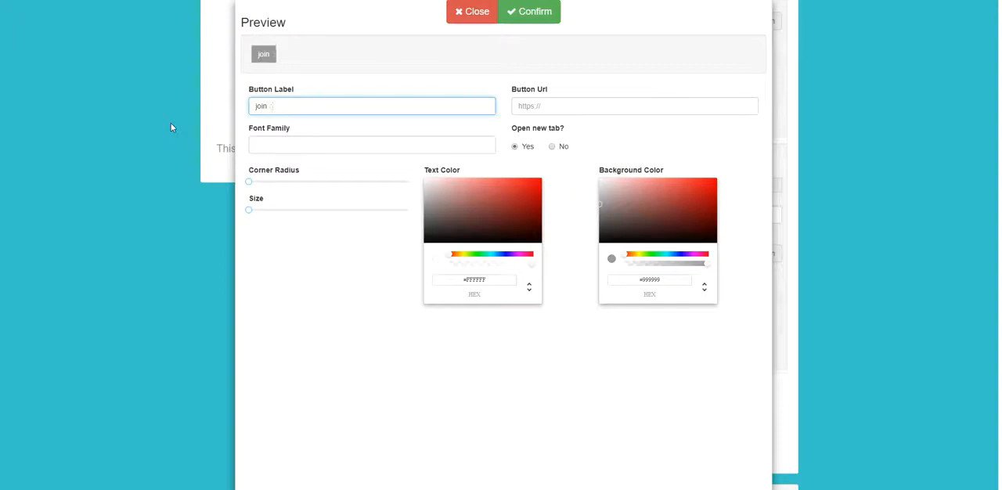
pyautogui.write('JOIN NOW')
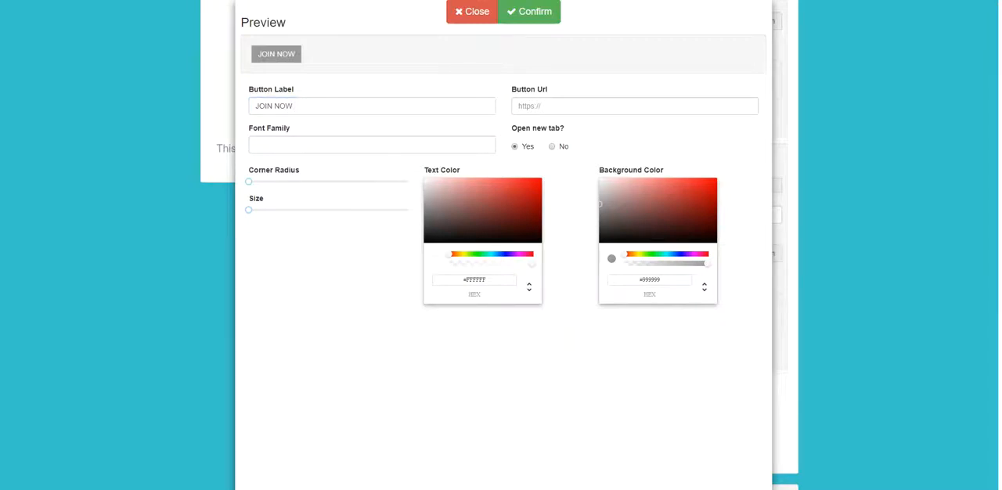
pyautogui.rightClick(572, 100)
pyautogui.click(611, 183)
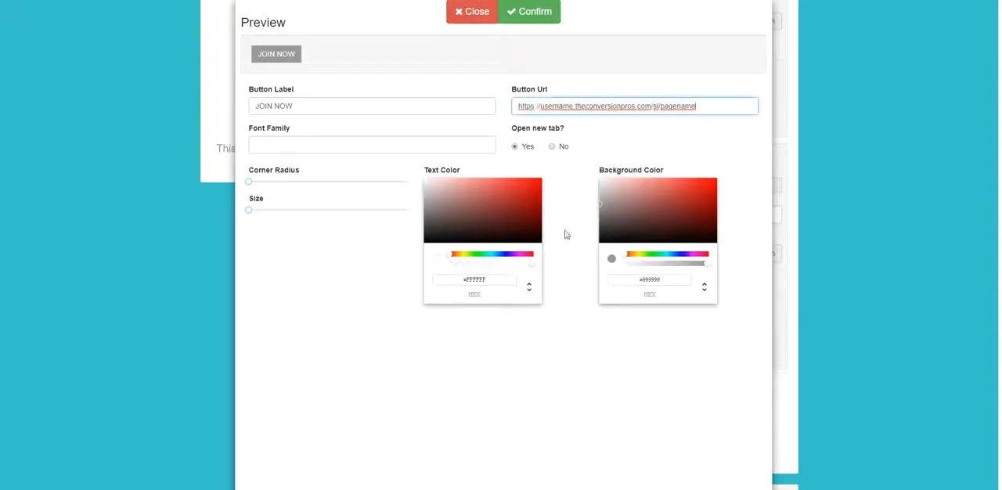
# - Give the second entry's redirect button black text and a bright turquoise background, and confirm the button settings
pyautogui.moveTo(439, 198); pyautogui.dragTo(472, 240)
pyautogui.moveTo(680, 262); pyautogui.dragTo(668, 260)
pyautogui.click(683, 194)
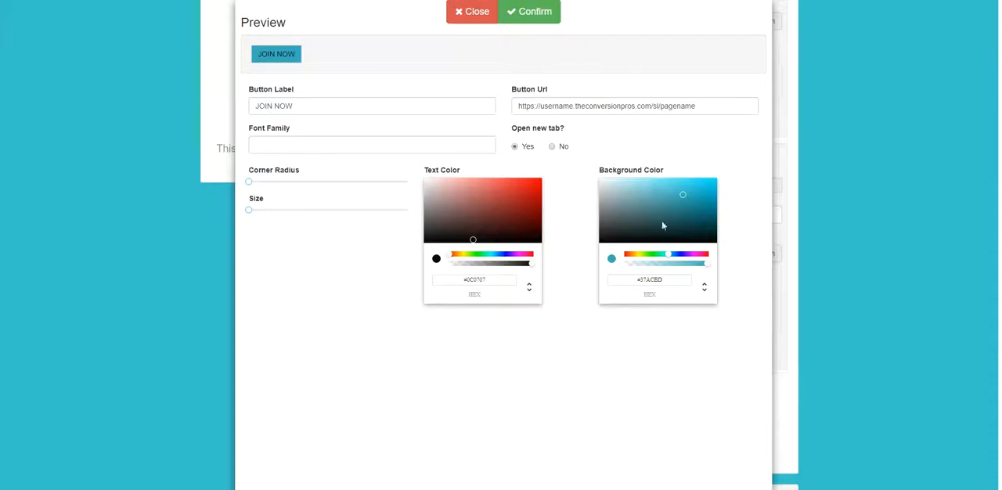
pyautogui.click(666, 254)
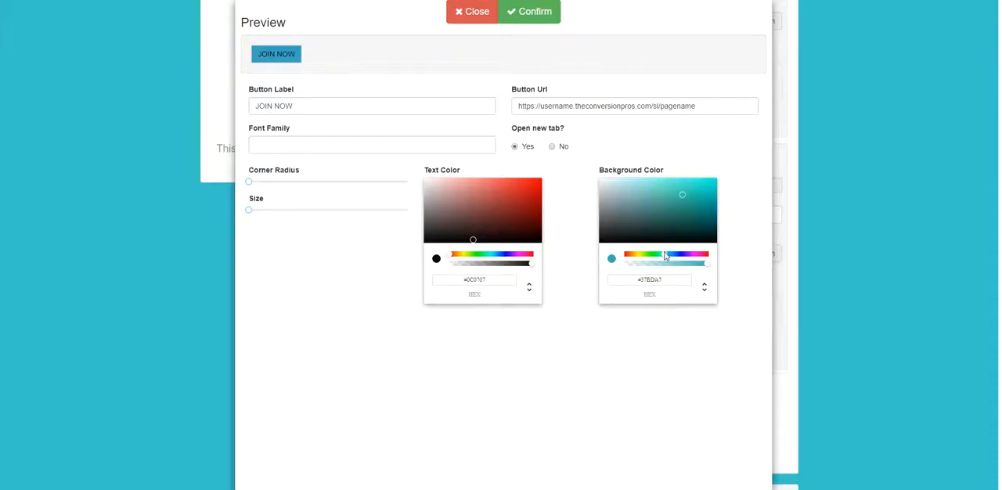
pyautogui.click(689, 183)
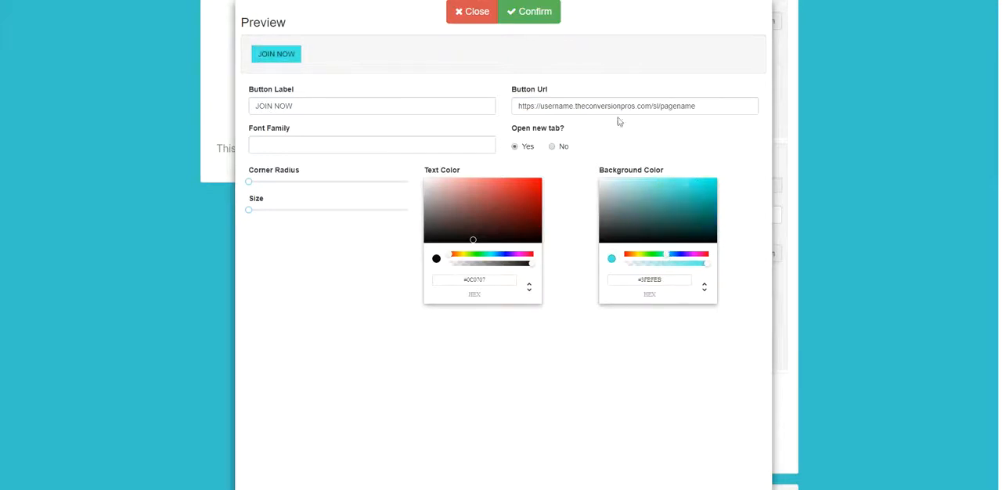
pyautogui.click(548, 14)
pyautogui.scroll(3, 831, 293)
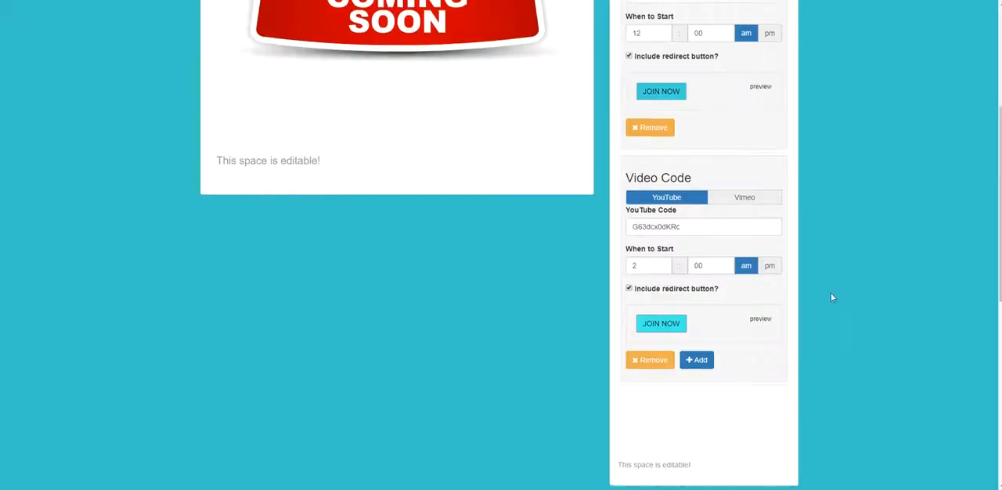
pyautogui.scroll(-3, 684, 278)
pyautogui.scroll(2, 683, 285)
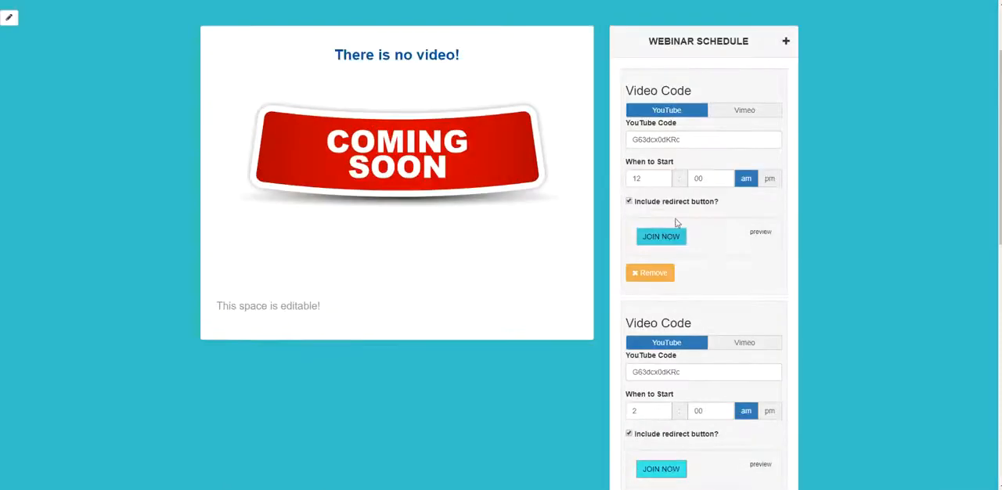
pyautogui.scroll(-1, 498, 257)
pyautogui.scroll(3, 13, 109)
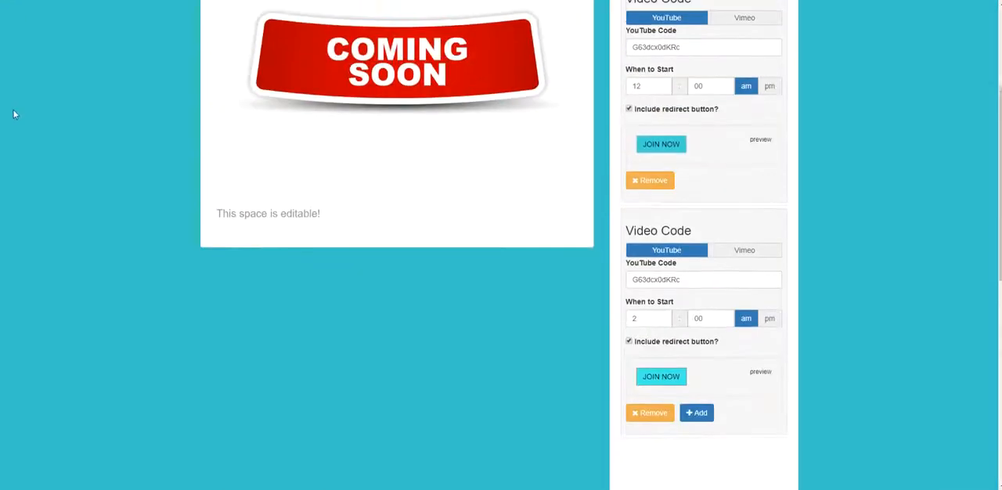
# - Copy the page background's hex colour to the 2:00 am JOIN NOW button's background and confirm the button settings
pyautogui.click(8, 70)
pyautogui.moveTo(72, 115); pyautogui.dragTo(39, 116)
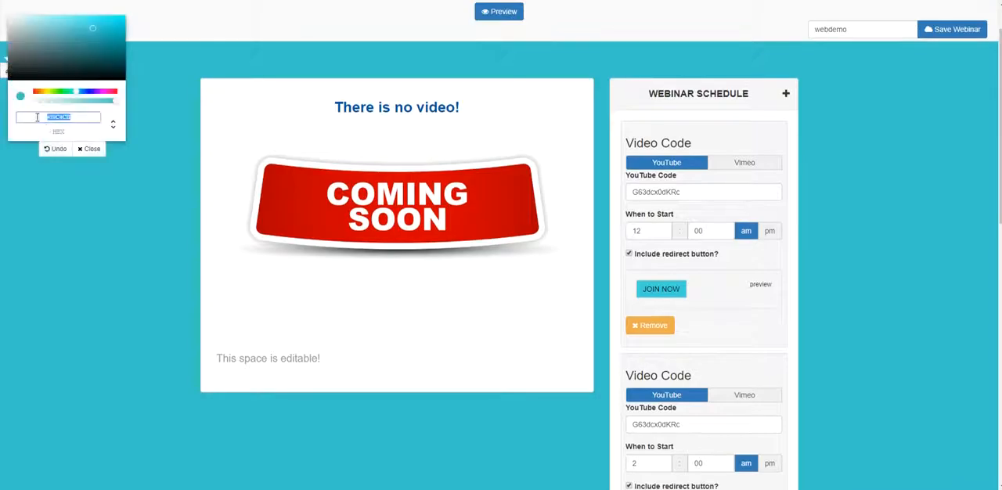
pyautogui.scroll(-2, 521, 262)
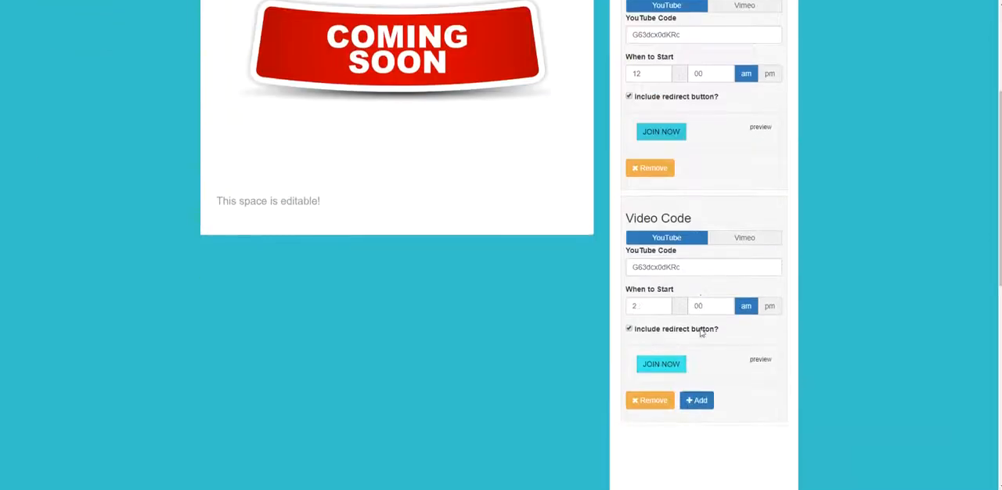
pyautogui.click(671, 373)
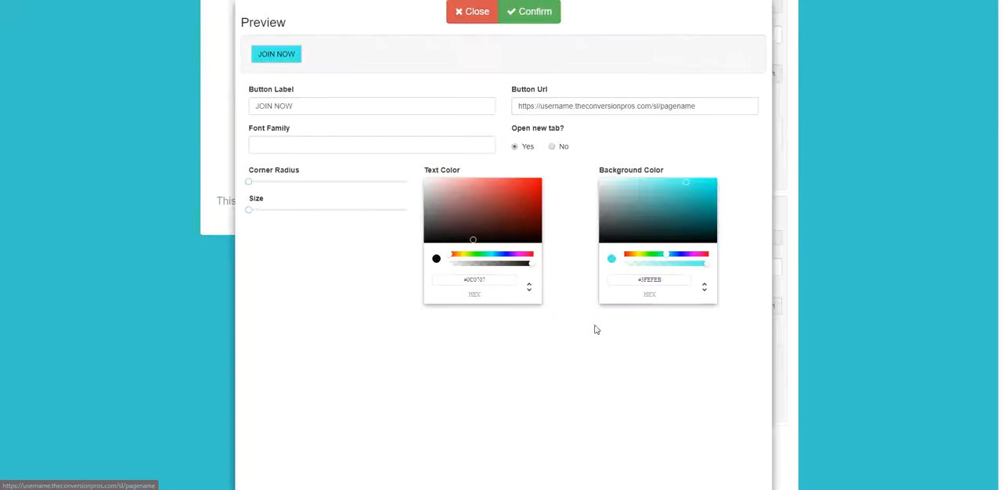
pyautogui.moveTo(677, 278); pyautogui.dragTo(616, 281)
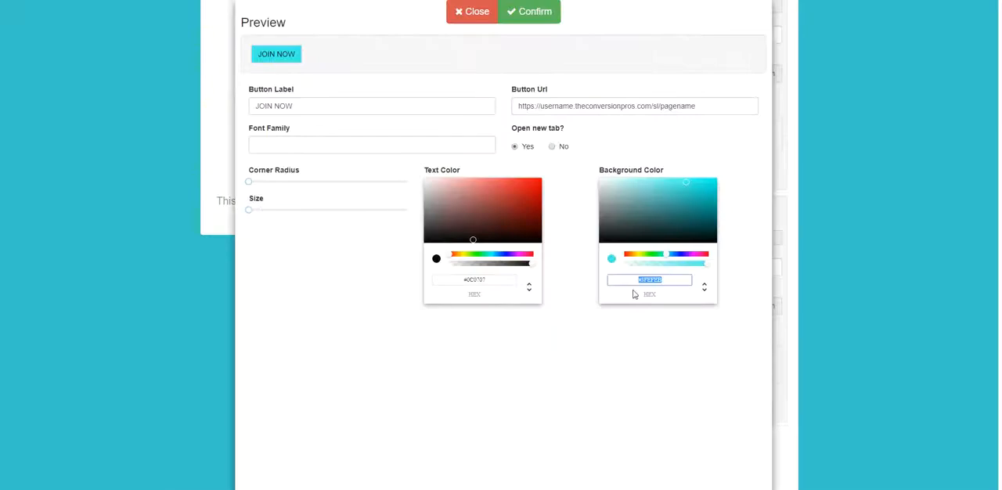
pyautogui.click(536, 19)
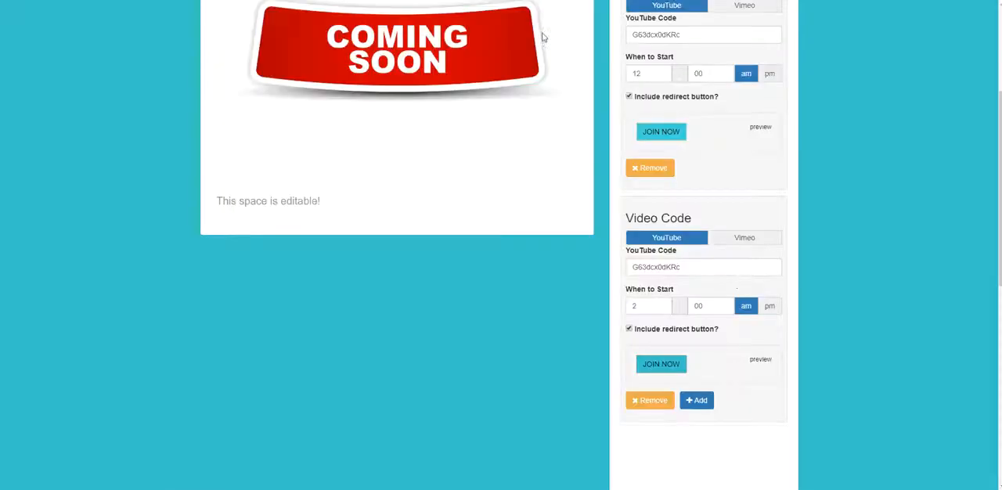
# - Apply the copied page background colour to the 12:00 am JOIN NOW button, confirm it, and close the page's colour picker
pyautogui.click(672, 138)
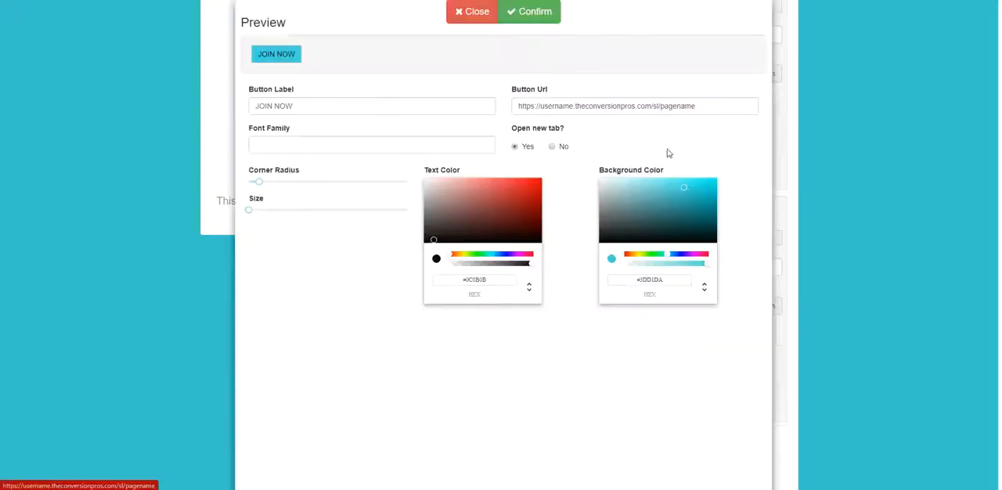
pyautogui.moveTo(668, 280); pyautogui.dragTo(601, 287)
pyautogui.hotkey('ctrl', 'v')
pyautogui.click(535, 13)
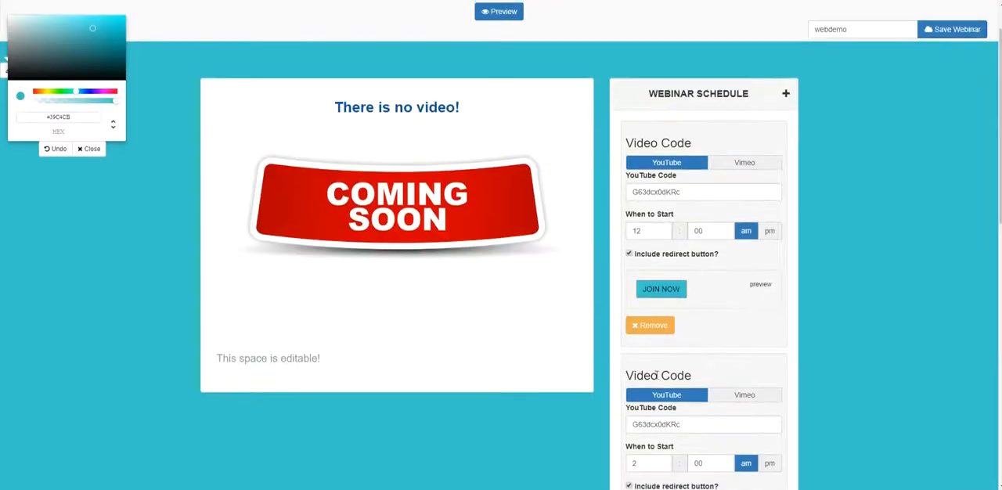
pyautogui.click(89, 149)
# - Review the page layout and compare the redirect buttons of the 12:00 am and 2:00 am entries with the page background
pyautogui.scroll(-6, 695, 391)
pyautogui.scroll(5, 744, 429)
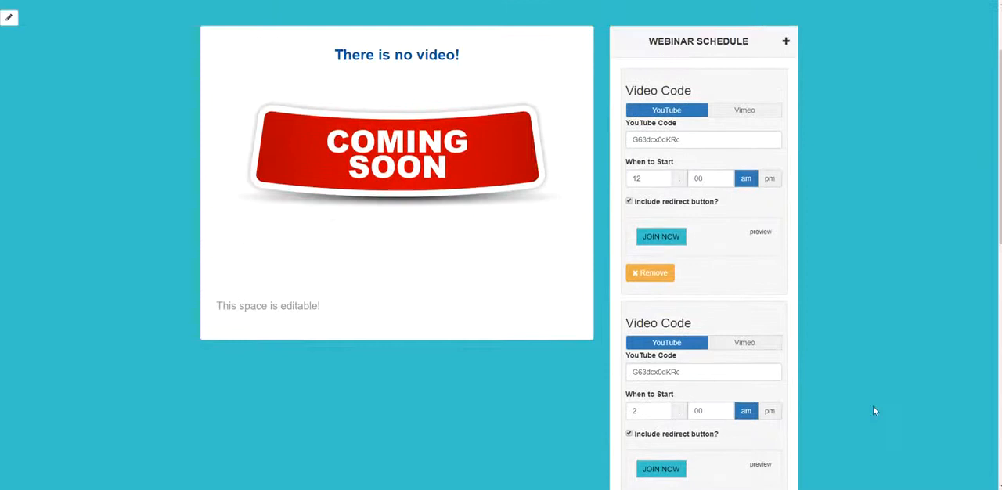
pyautogui.scroll(-2, 758, 221)
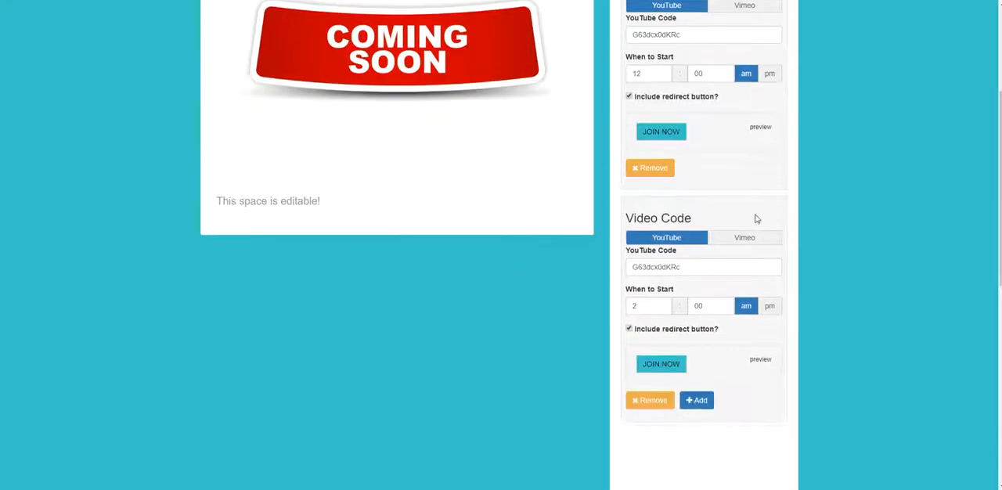
pyautogui.scroll(4, 792, 228)
pyautogui.scroll(-2, 796, 230)
pyautogui.scroll(-2, 807, 205)
pyautogui.scroll(3, 807, 205)
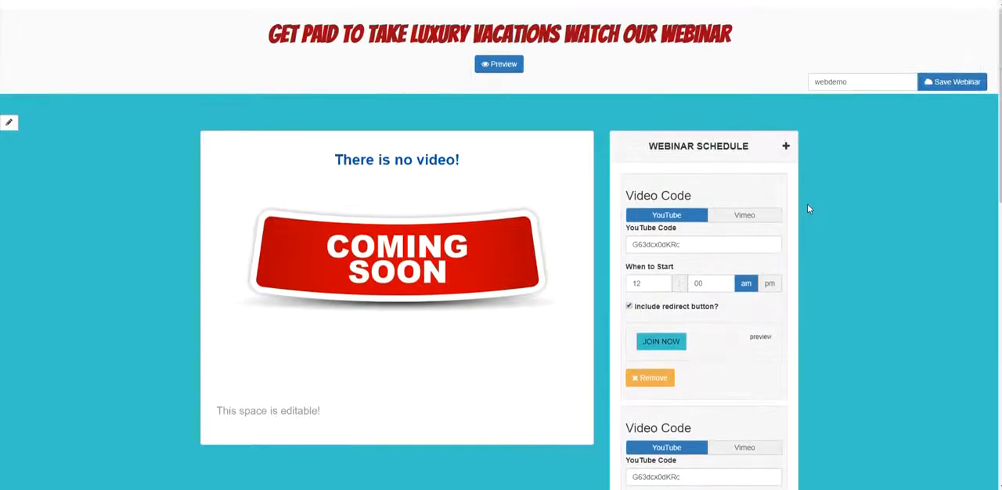
pyautogui.scroll(-2, 807, 206)
pyautogui.scroll(-6, 742, 224)
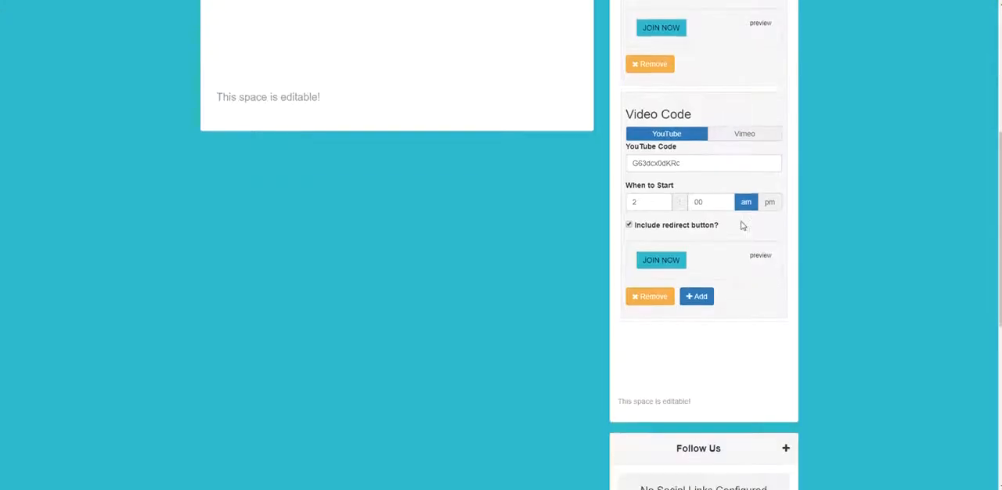
pyautogui.scroll(5, 783, 303)
pyautogui.scroll(3, 721, 216)
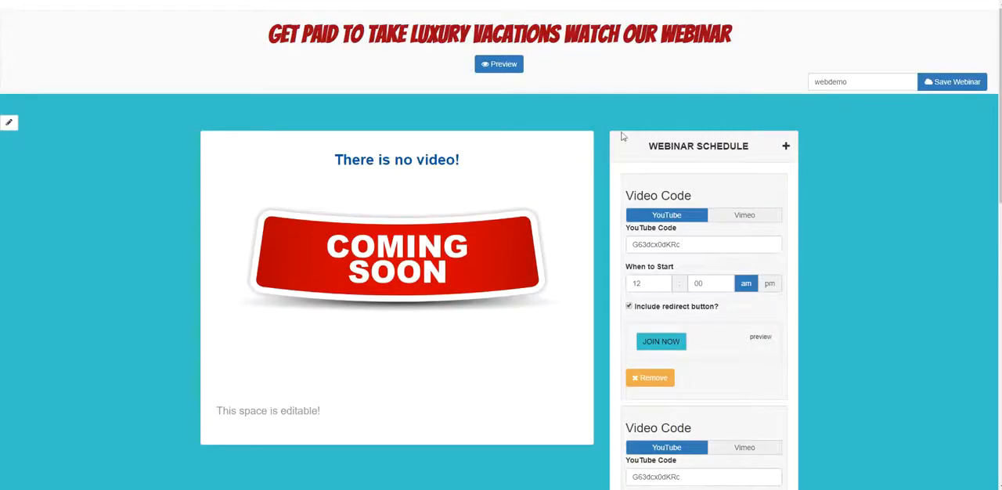
pyautogui.scroll(-1, 563, 161)
pyautogui.scroll(1, 729, 232)
# - Preview the webinar page, show the last webinar, pause its video, and examine the JOIN NOW button and schedule
pyautogui.click(499, 63)
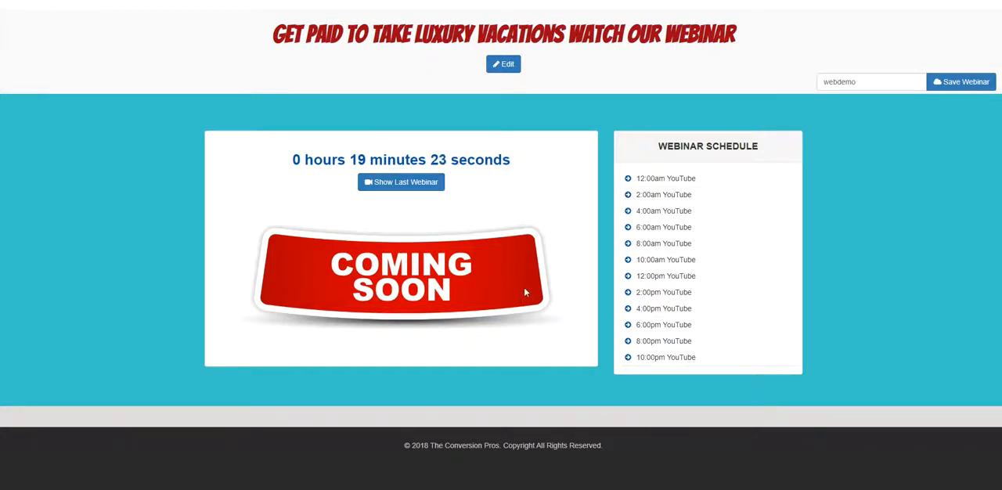
pyautogui.click(382, 186)
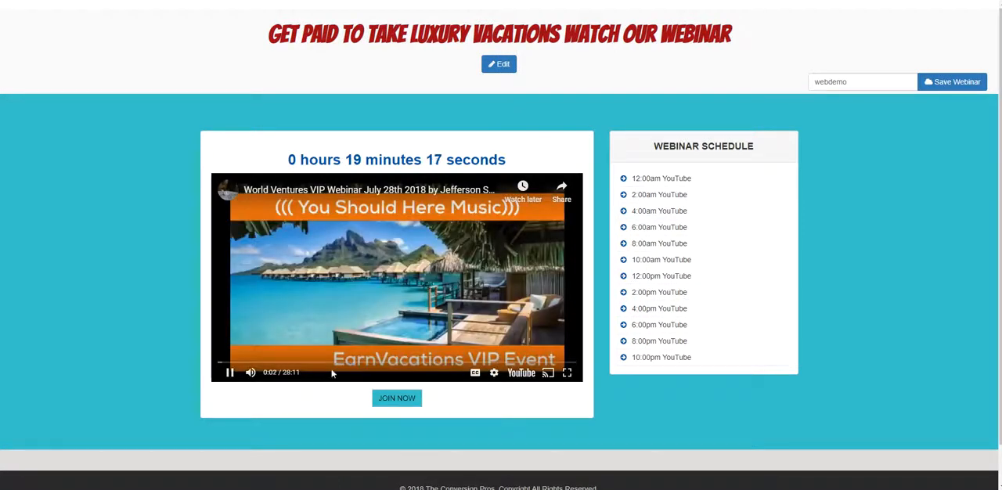
pyautogui.click(230, 373)
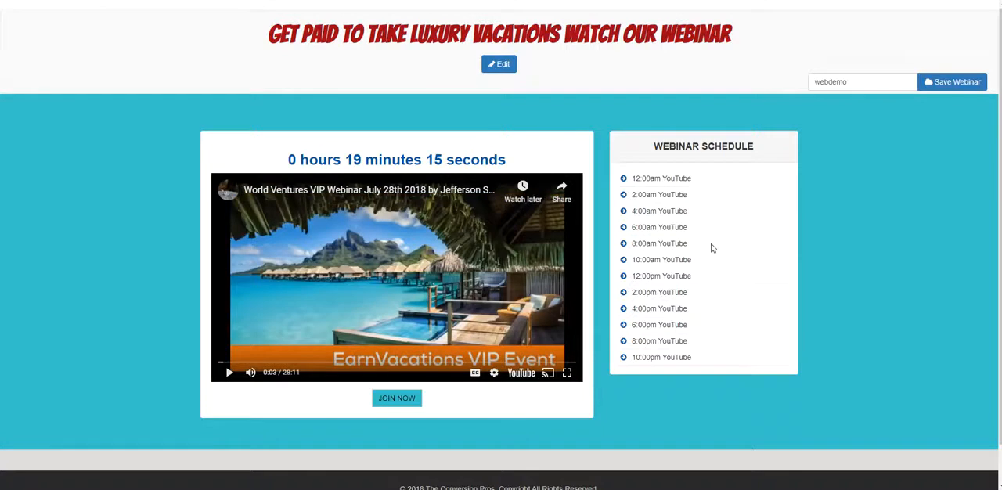
pyautogui.scroll(-1, 718, 213)
pyautogui.scroll(1, 731, 227)
pyautogui.scroll(1, 732, 228)
pyautogui.scroll(-1, 871, 274)
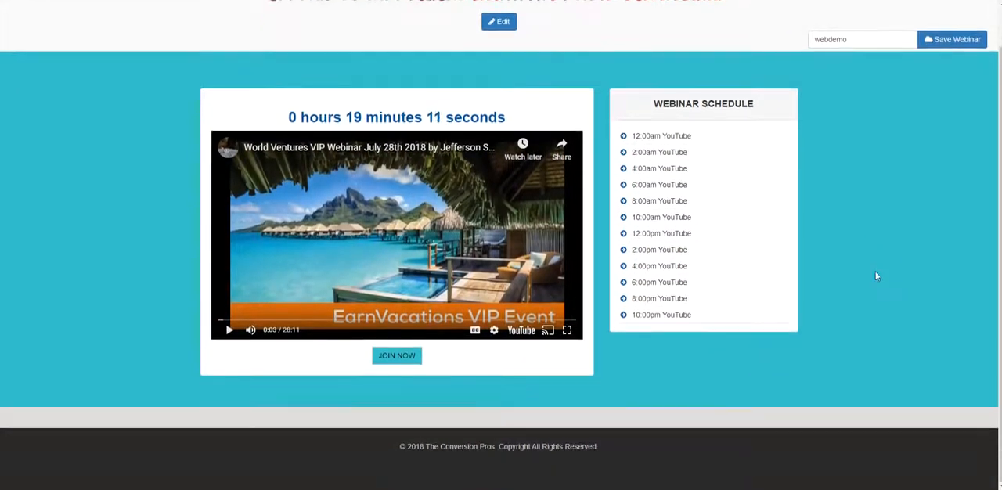
pyautogui.scroll(1, 876, 277)
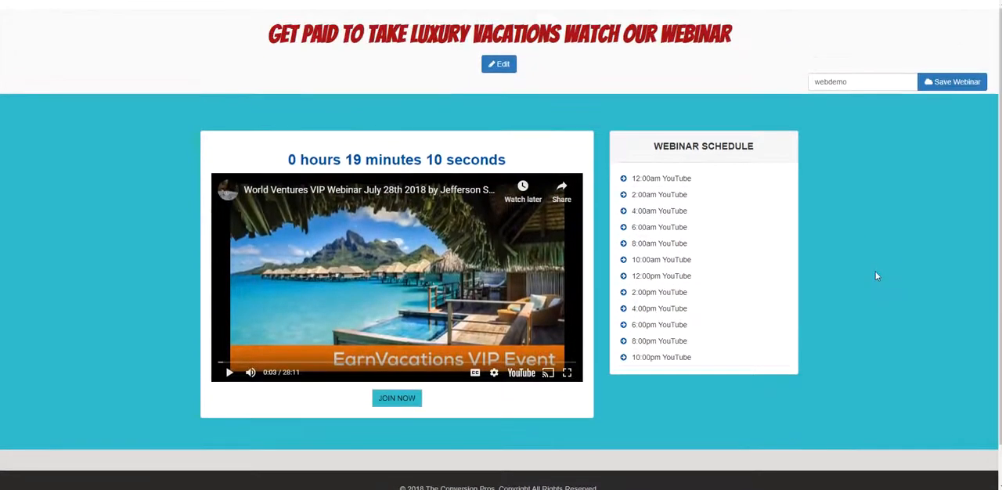
# - Return to editing the webinar page and review its countdown and the video entries in the schedule
pyautogui.click(496, 68)
pyautogui.scroll(-1, 851, 213)
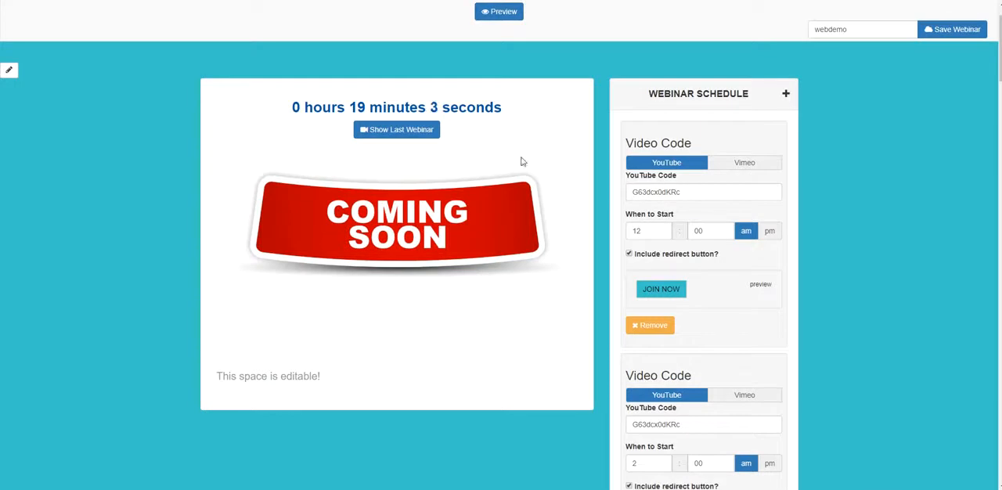
pyautogui.scroll(1, 823, 173)
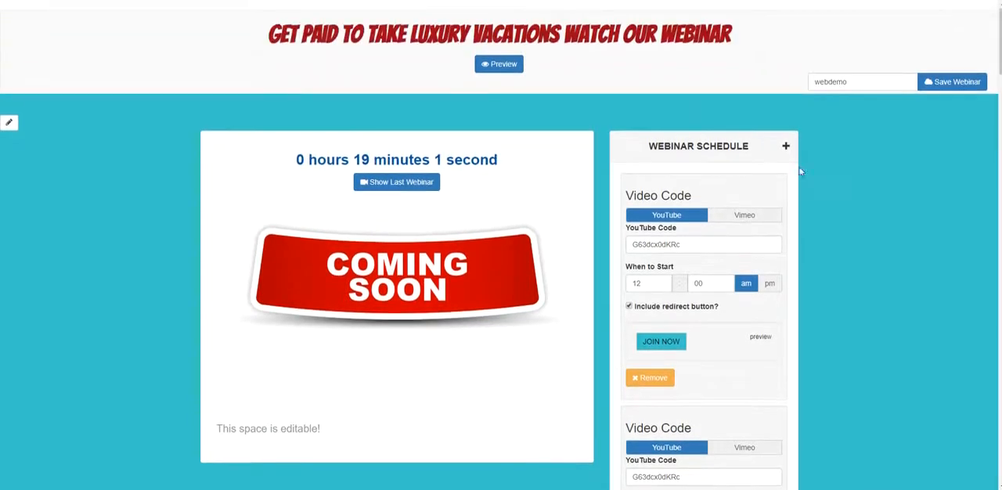
pyautogui.scroll(-1, 762, 222)
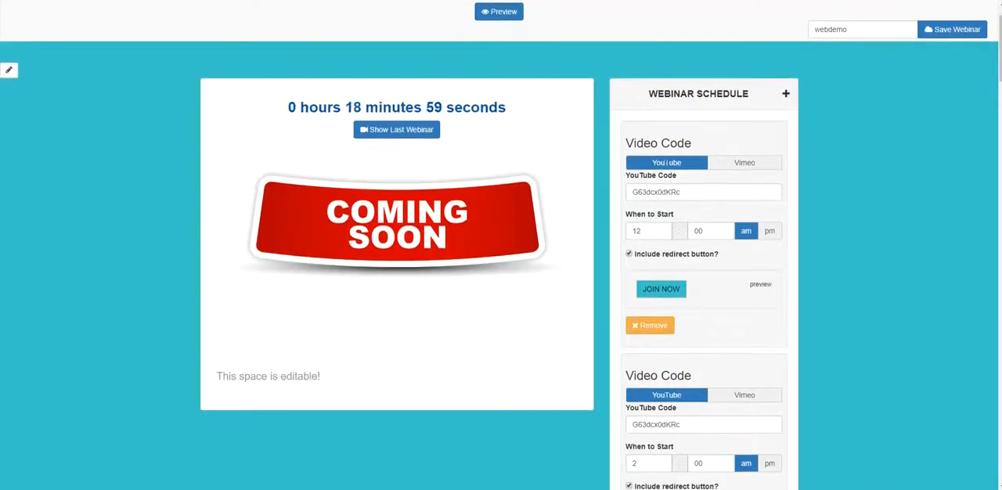
pyautogui.scroll(1, 530, 134)
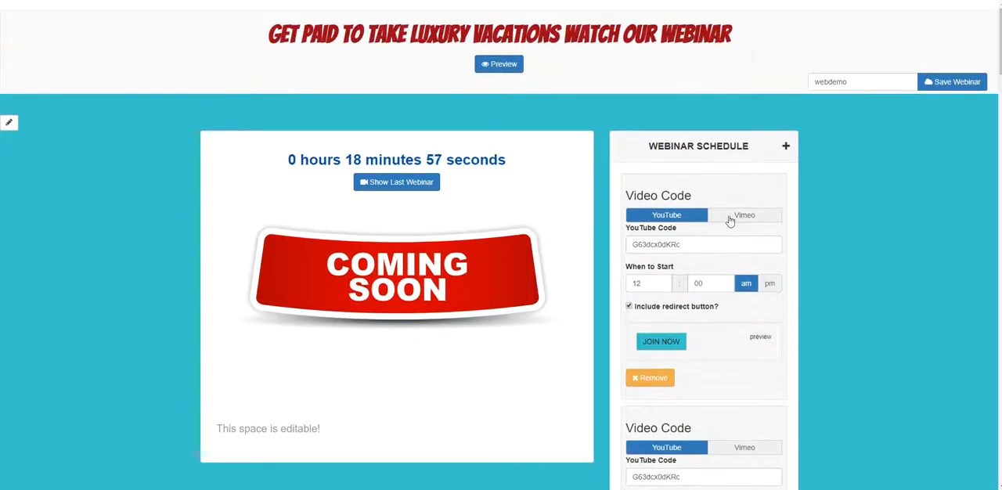
pyautogui.scroll(-1, 731, 220)
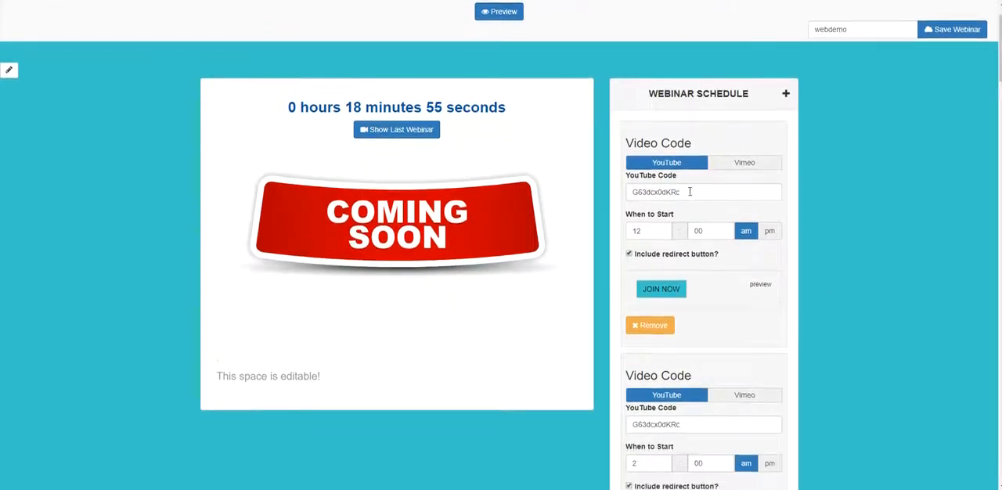
pyautogui.scroll(-1, 713, 178)
pyautogui.scroll(-1, 713, 178)
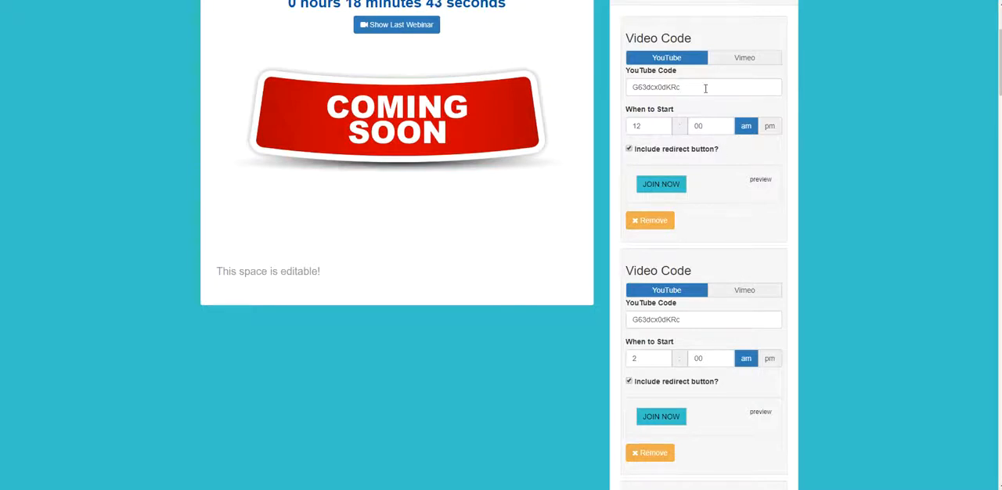
# - Inspect the 12:00 am entry's redirect button settings and confirm them unchanged
pyautogui.click(659, 188)
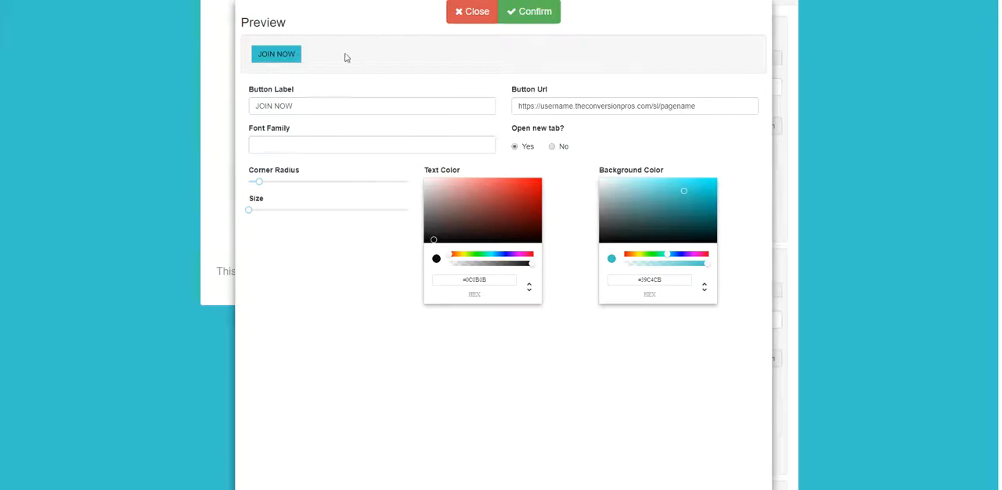
pyautogui.click(554, 14)
pyautogui.scroll(-2, 682, 202)
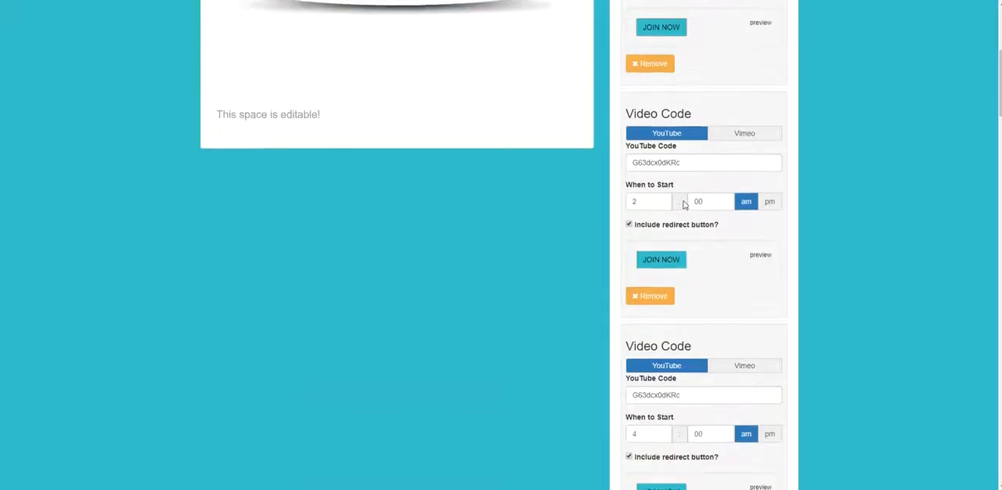
pyautogui.scroll(5, 685, 235)
pyautogui.scroll(-2, 721, 267)
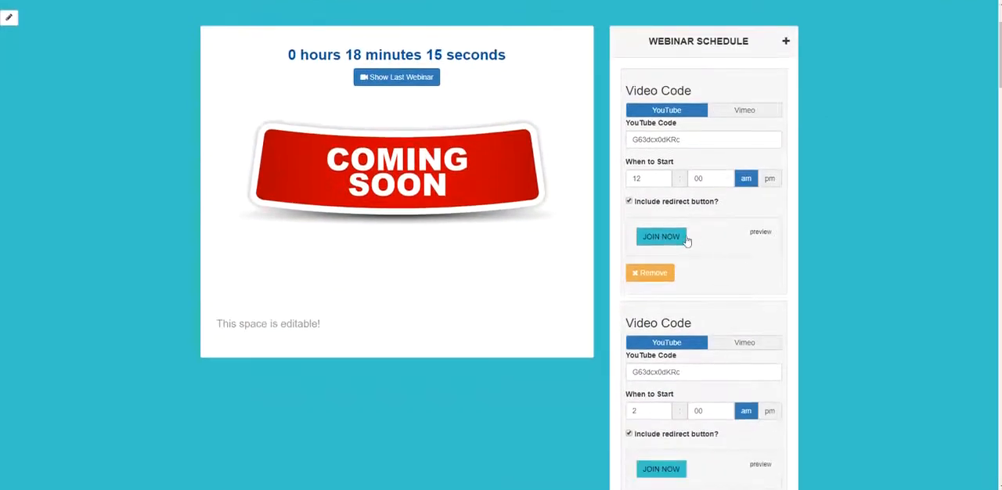
# - Show the last webinar within the editor, pause the video, and dismiss the suggested videos
pyautogui.click(398, 76)
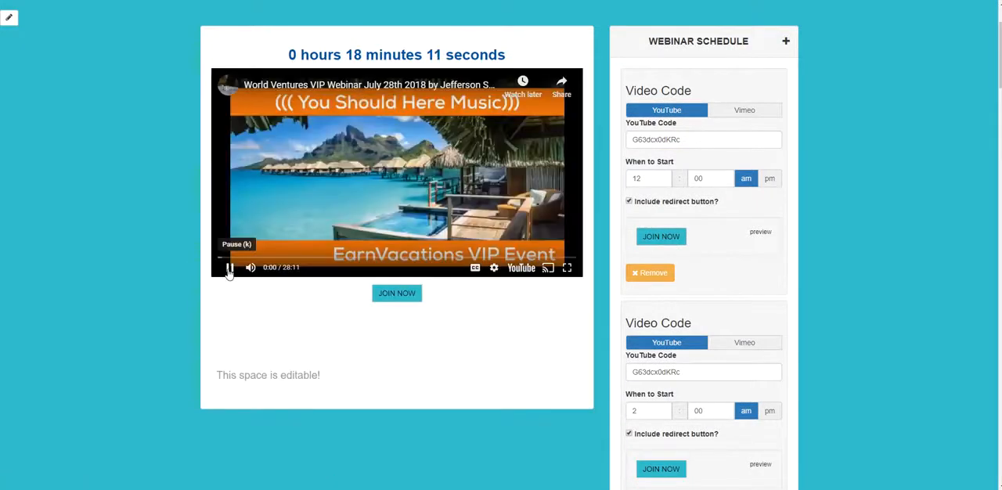
pyautogui.click(229, 269)
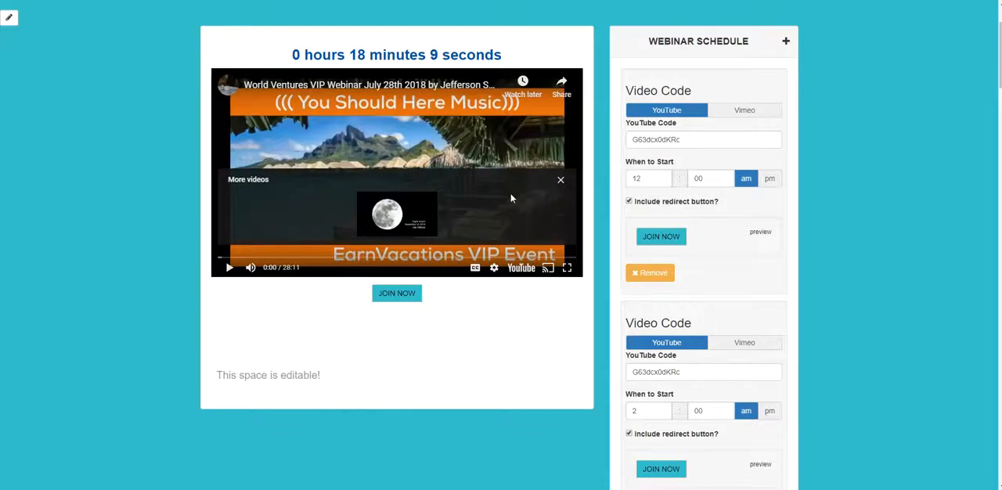
pyautogui.click(560, 180)
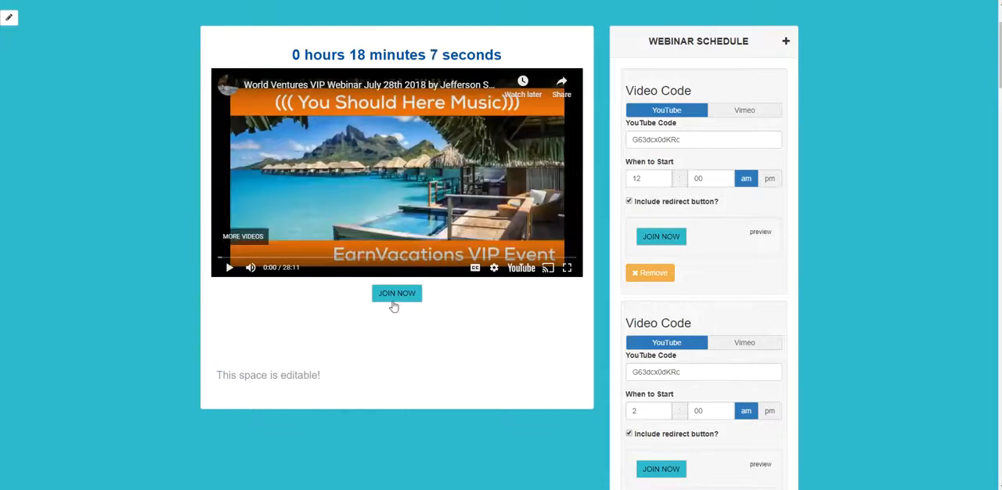
# - Examine the webinar player with its redirect button, the schedule entries, and the webinar name in the editor
pyautogui.scroll(-1, 398, 300)
pyautogui.scroll(3, 397, 299)
pyautogui.scroll(-2, 395, 302)
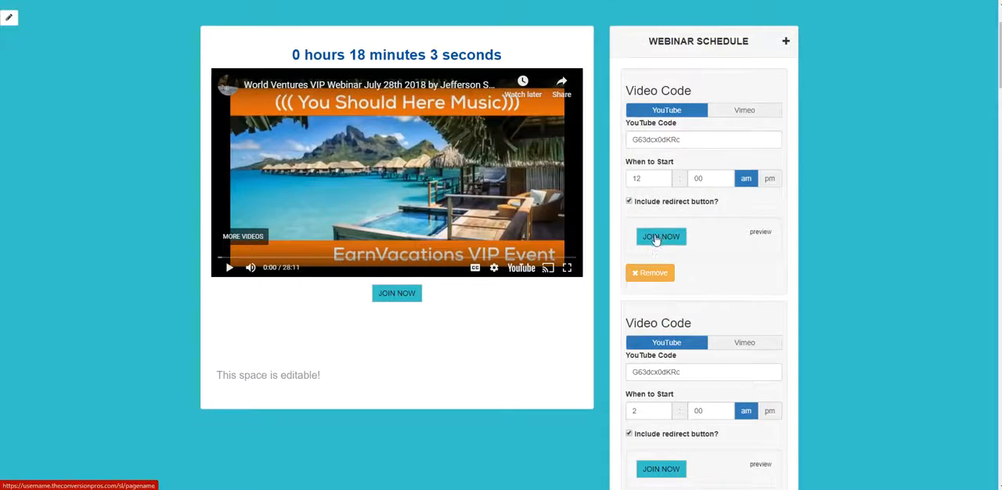
pyautogui.scroll(2, 550, 317)
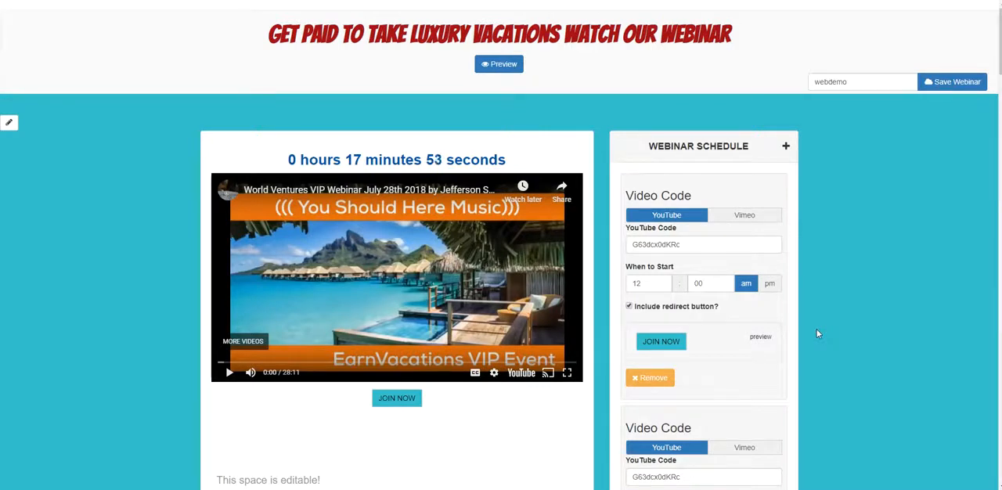
pyautogui.scroll(-2, 380, 431)
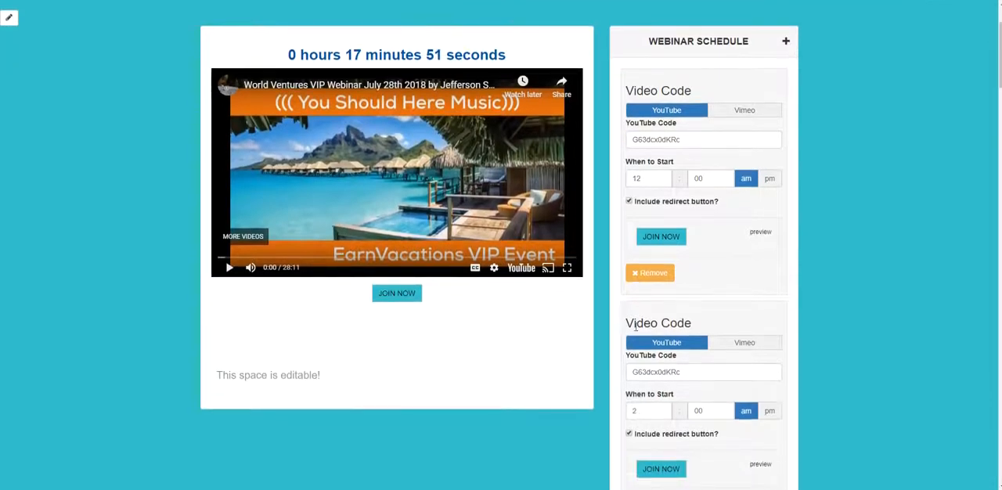
pyautogui.scroll(2, 846, 337)
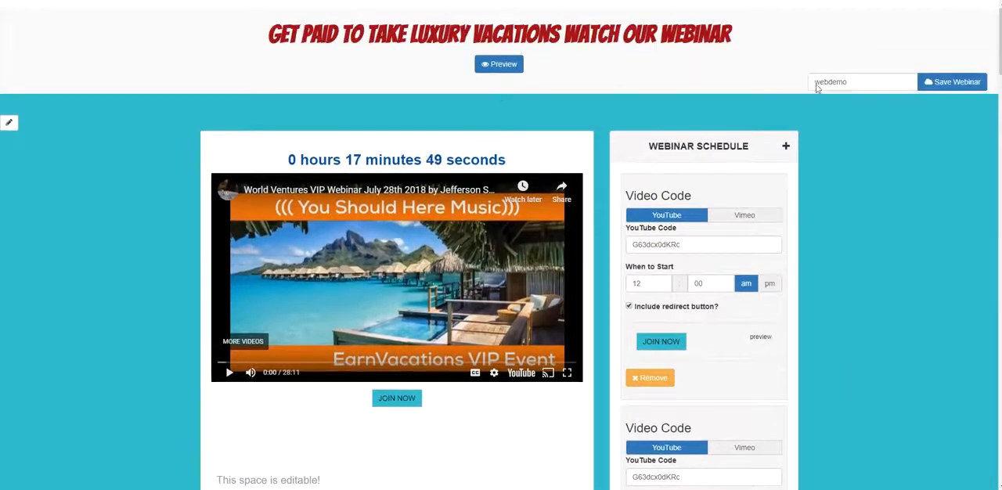
pyautogui.scroll(-2, 591, 221)
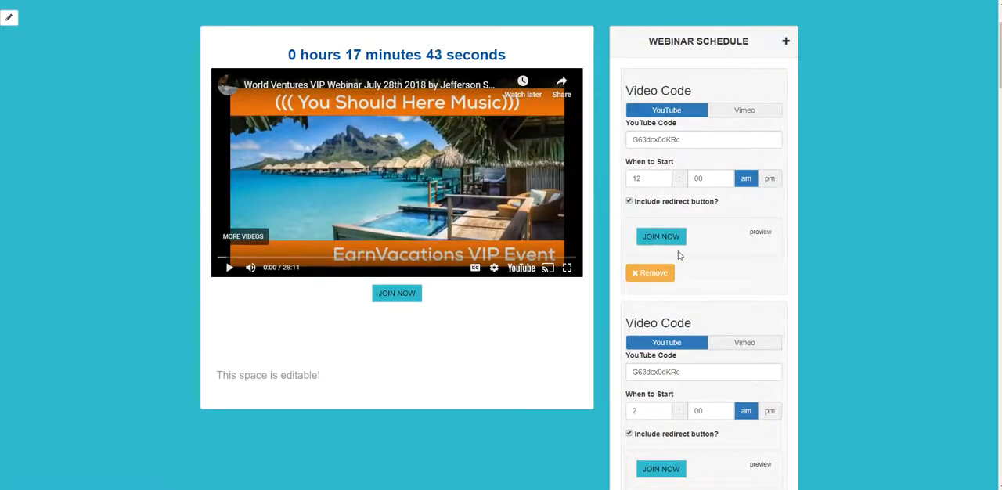
pyautogui.scroll(2, 679, 256)
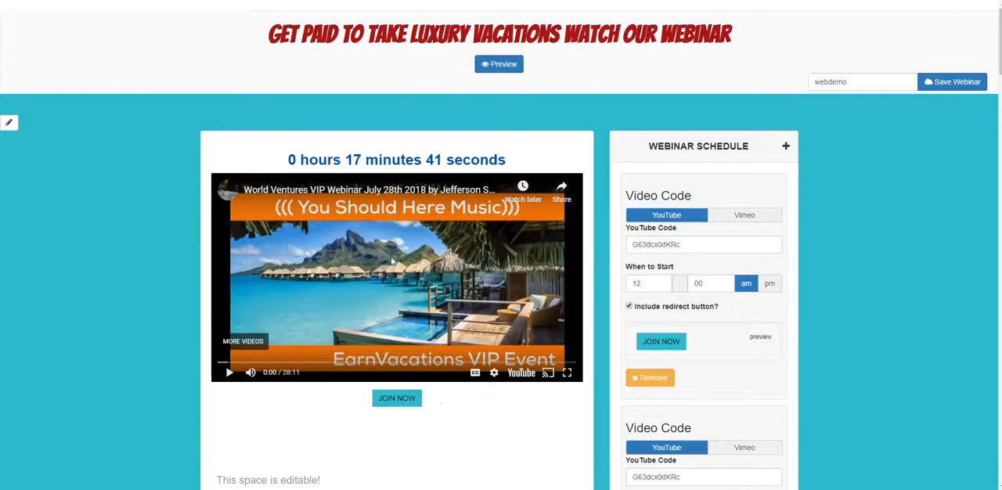
# - Enter "AREN'T YOU READY TO GET PAID TO BE ON THE BEACH?" in the editable space below the video
pyautogui.scroll(-2, 720, 223)
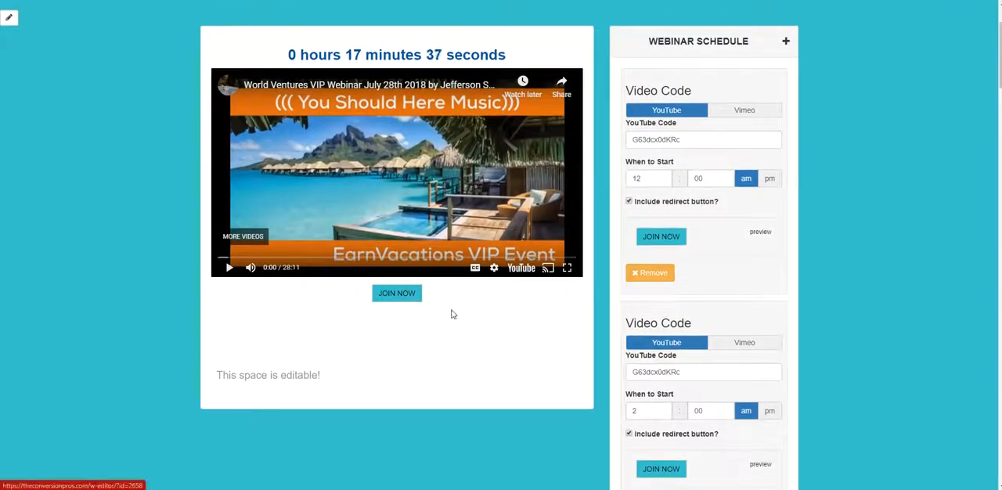
pyautogui.scroll(4, 595, 336)
pyautogui.scroll(-10, 665, 347)
pyautogui.scroll(-13, 665, 347)
pyautogui.scroll(15, 498, 214)
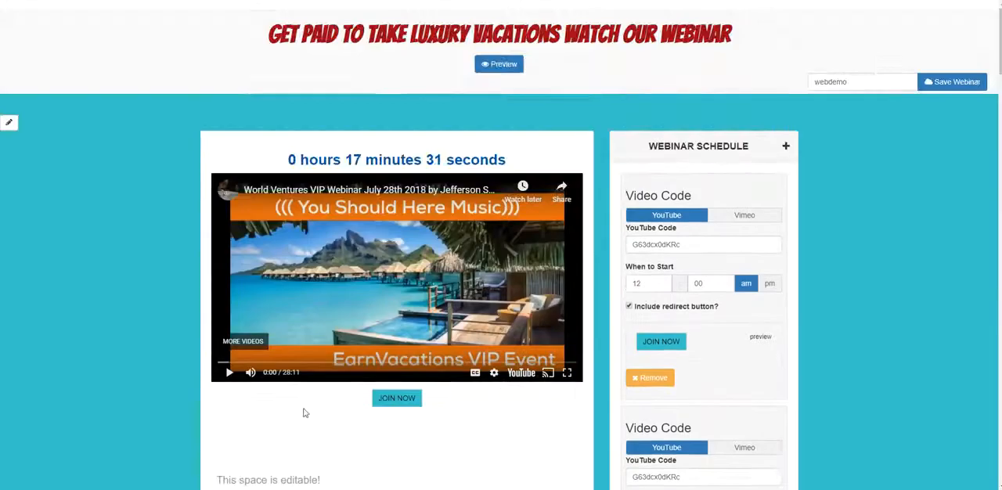
pyautogui.scroll(-5, 305, 411)
pyautogui.click(283, 272)
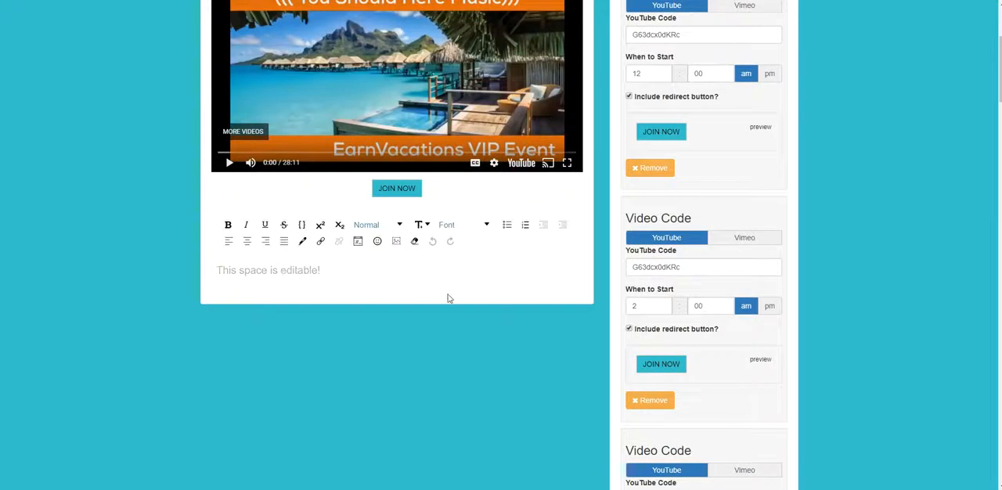
pyautogui.scroll(2, 416, 316)
pyautogui.scroll(-3, 530, 321)
pyautogui.scroll(3, 458, 336)
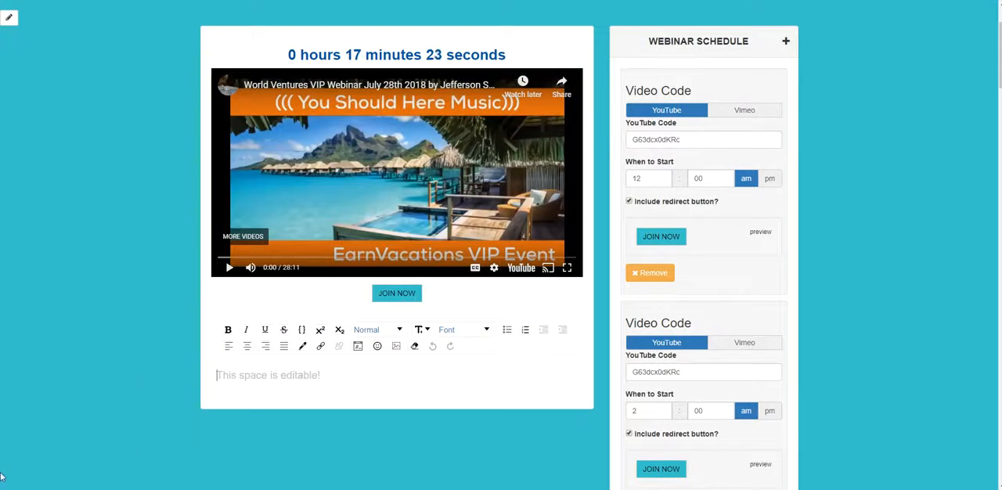
pyautogui.write('AREN')
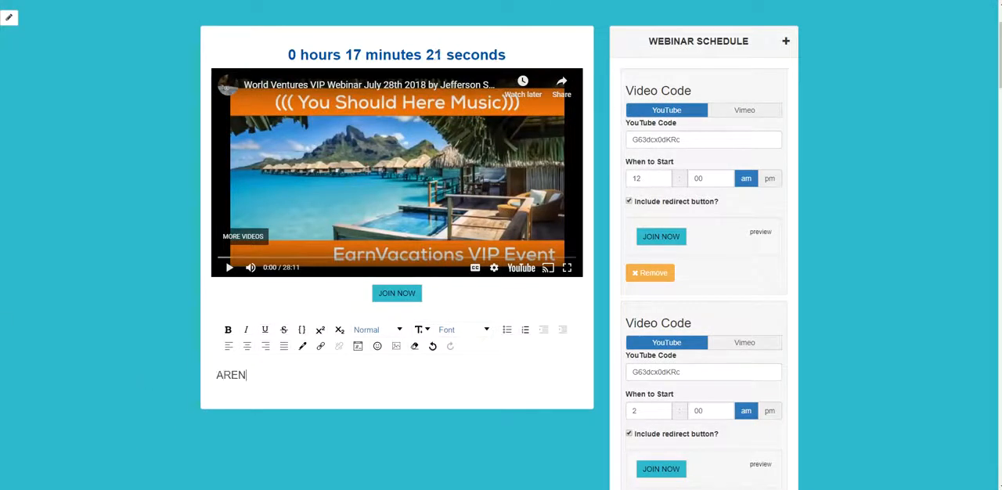
pyautogui.write("'T YOU READY TO")
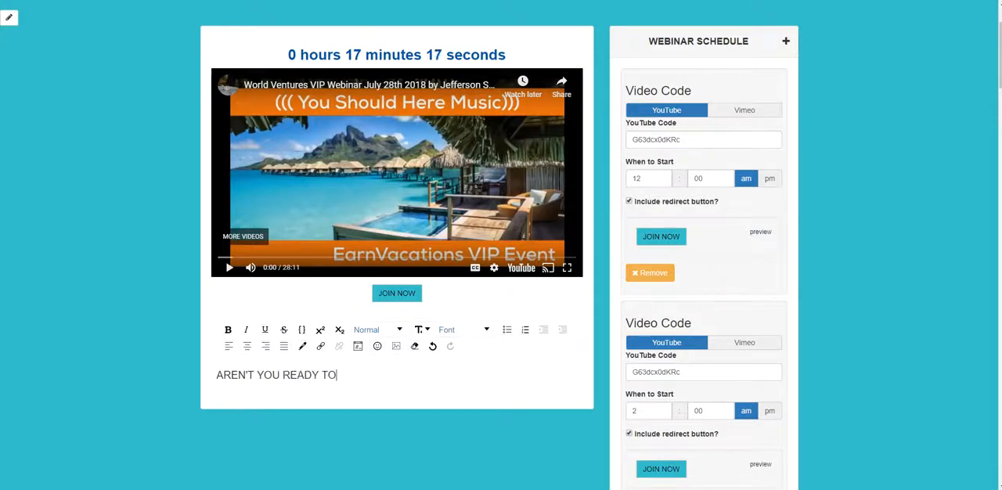
pyautogui.write(' BGET PAID TO BE ON THE ')
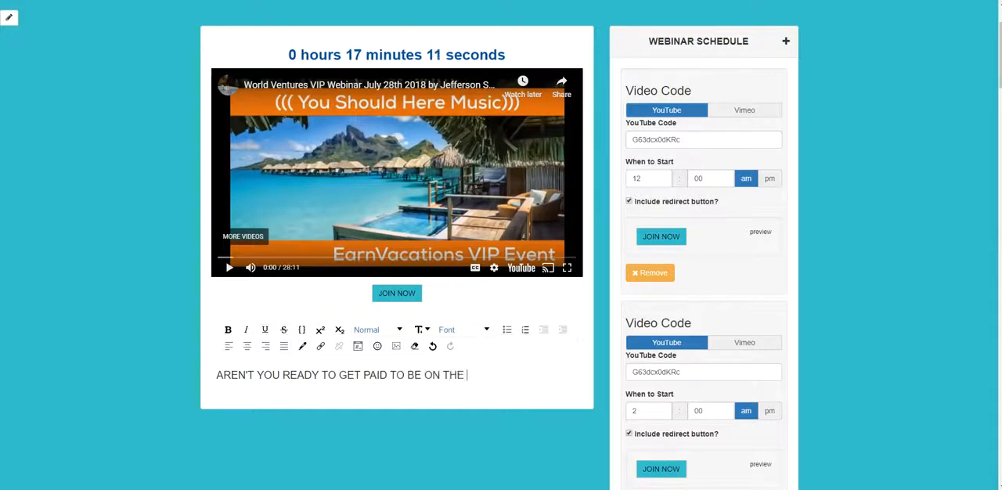
pyautogui.write('BEAC')
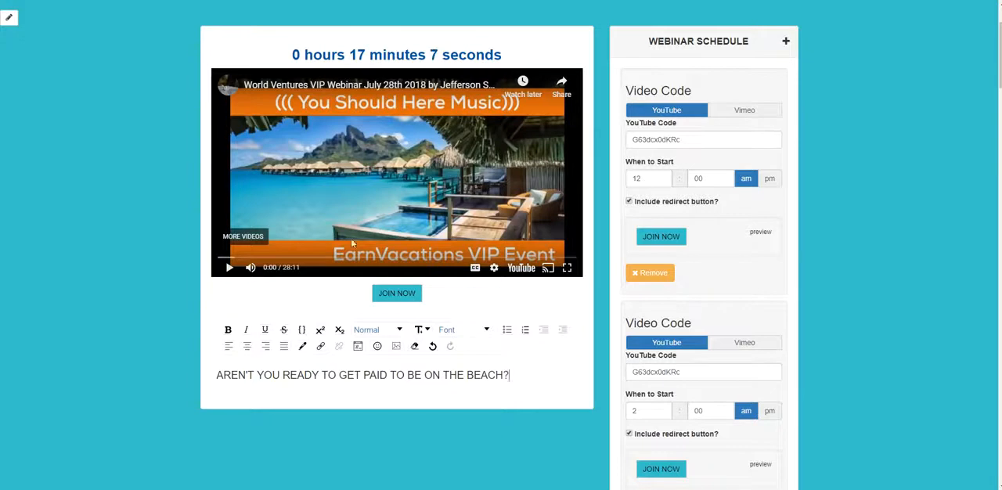
# - Center the beach sentence and start a new line beneath it
pyautogui.moveTo(514, 378); pyautogui.dragTo(474, 380)
pyautogui.click(220, 375)
pyautogui.moveTo(551, 374); pyautogui.dragTo(216, 378)
pyautogui.click(247, 346)
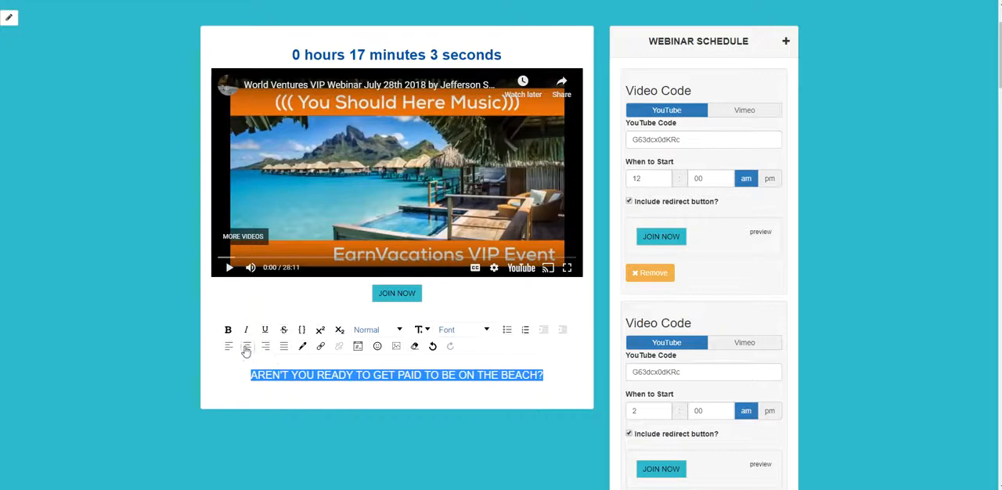
pyautogui.click(547, 410)
pyautogui.click(548, 384)
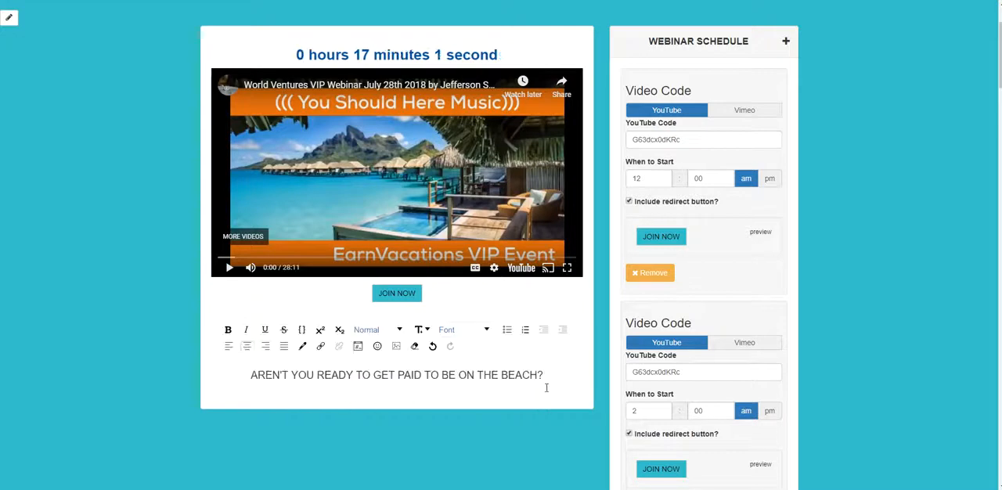
pyautogui.press('Return')
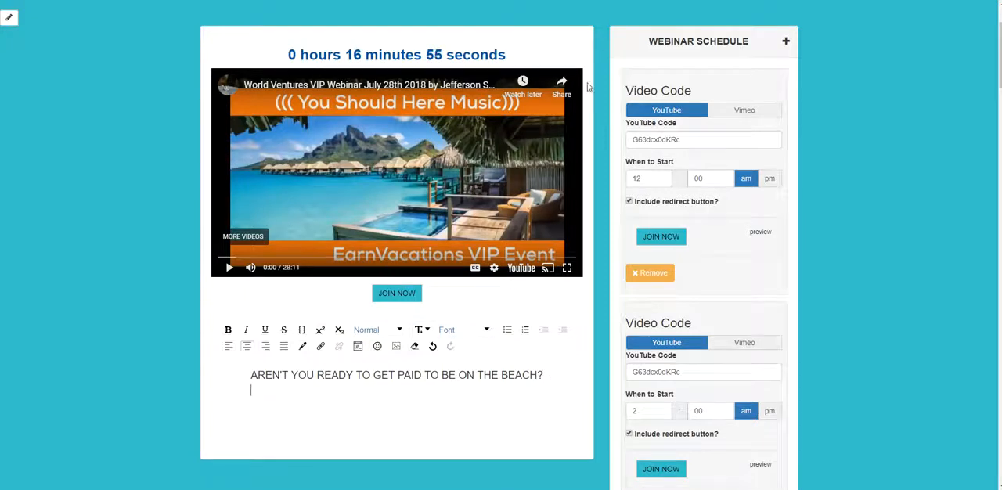
# - Switch to the Google Images results for PEOPLE ON BEACH and look through them for a suitable photo
pyautogui.click(463, 8)
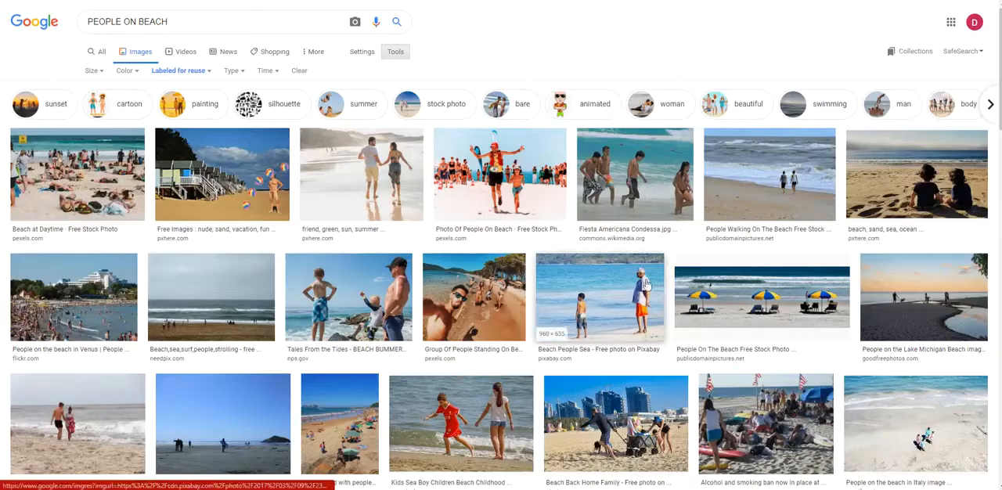
pyautogui.scroll(-3, 382, 300)
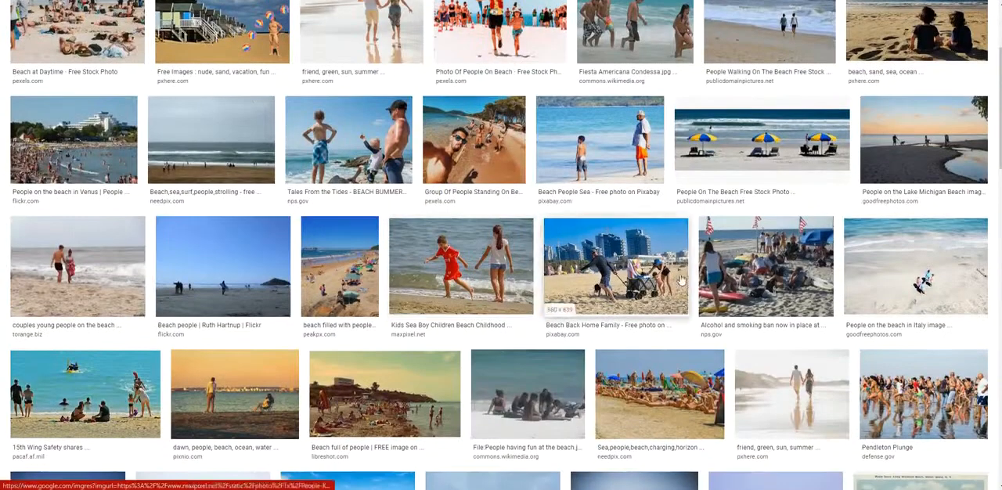
pyautogui.scroll(3, 560, 230)
pyautogui.scroll(-2, 560, 230)
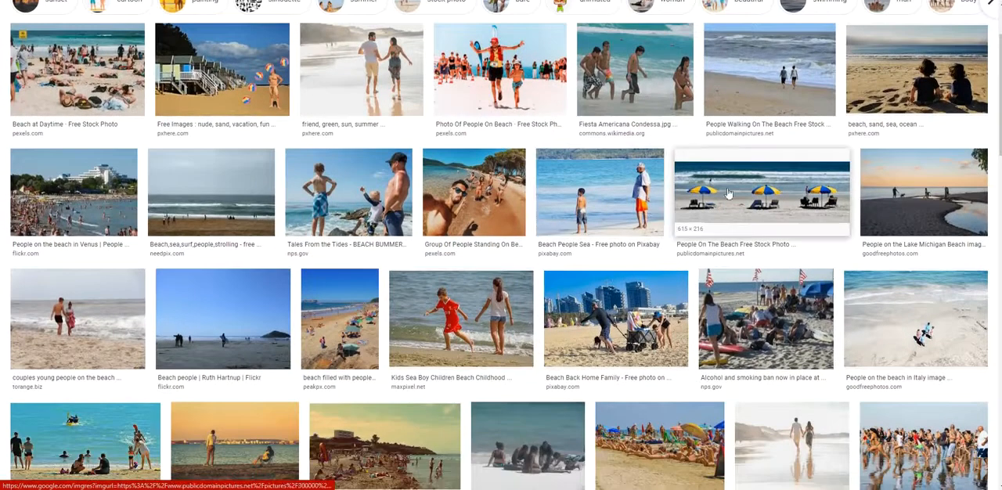
pyautogui.scroll(-4, 266, 150)
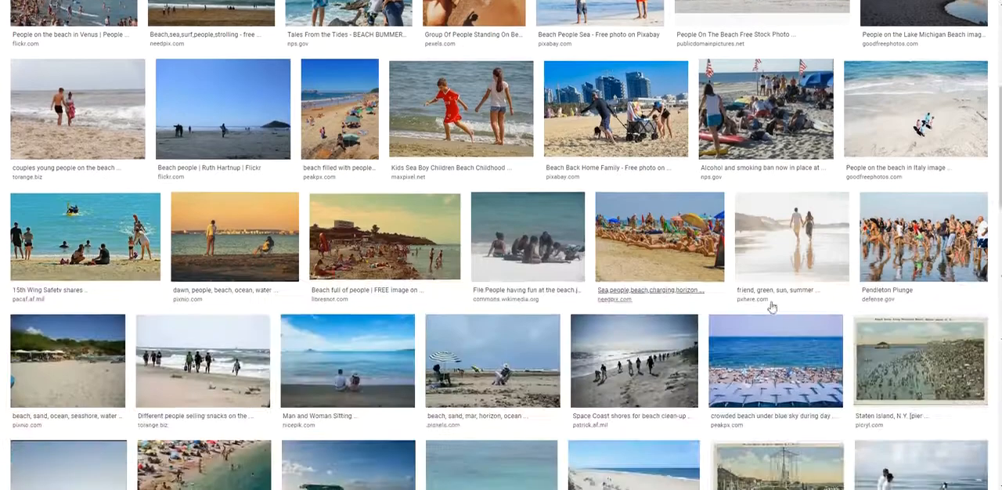
pyautogui.scroll(-6, 682, 305)
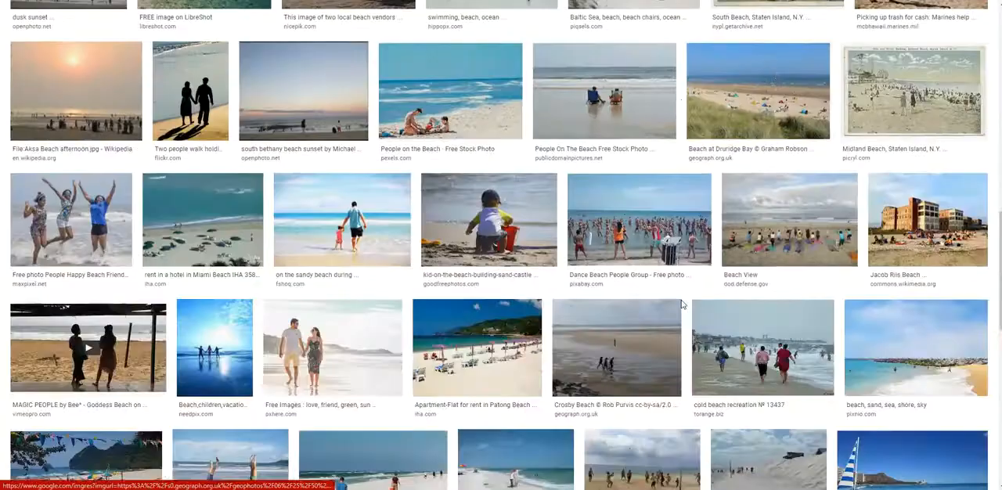
pyautogui.scroll(4, 683, 306)
pyautogui.scroll(-1, 682, 306)
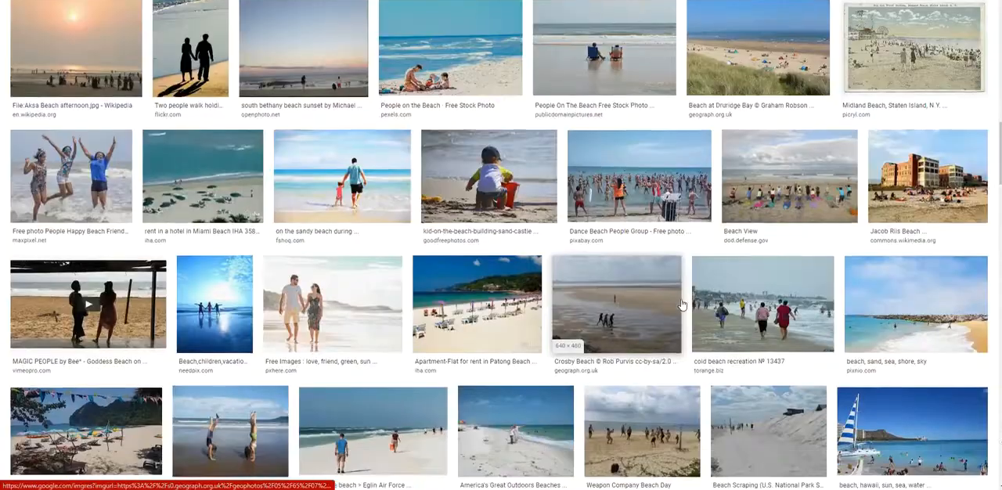
pyautogui.scroll(-20, 682, 305)
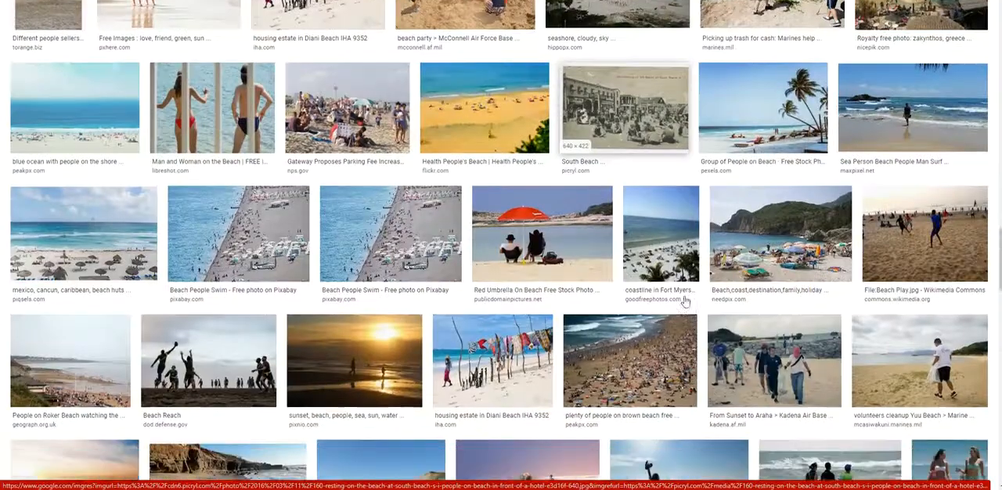
pyautogui.scroll(-7, 684, 301)
pyautogui.scroll(-2, 685, 300)
pyautogui.scroll(3, 626, 299)
pyautogui.scroll(-5, 552, 298)
pyautogui.scroll(-9, 552, 297)
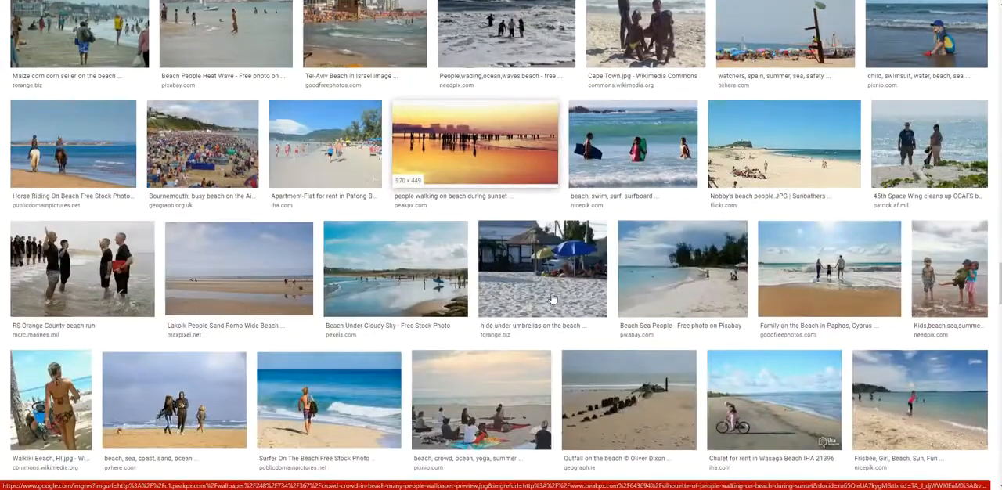
pyautogui.scroll(-10, 551, 298)
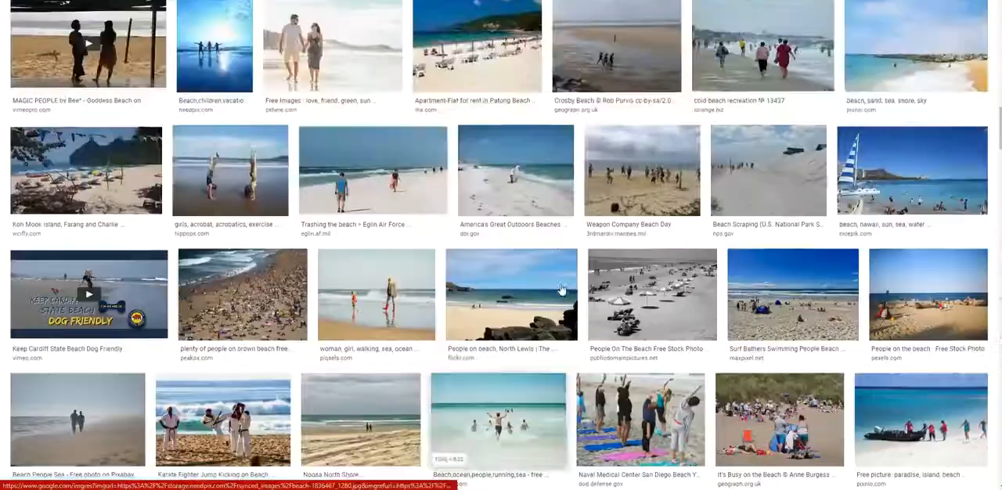
pyautogui.scroll(15, 558, 293)
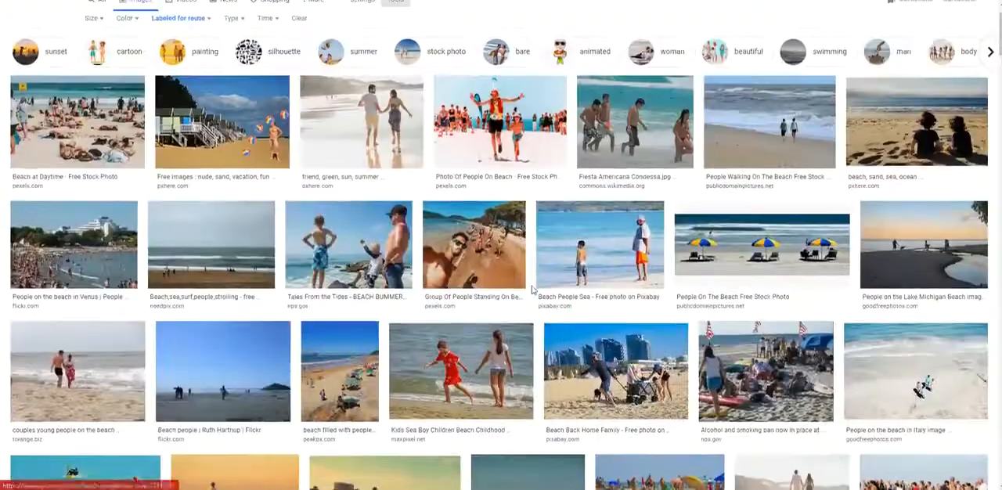
# - Copy the image address of the Pexels photo of a group on the beach shore and return to the webinar editor's empty line
pyautogui.click(481, 265)
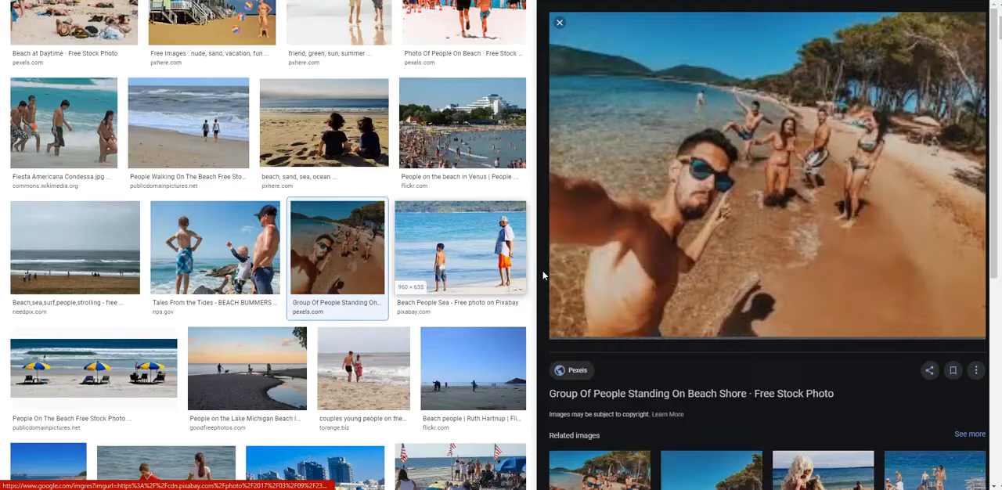
pyautogui.rightClick(744, 149)
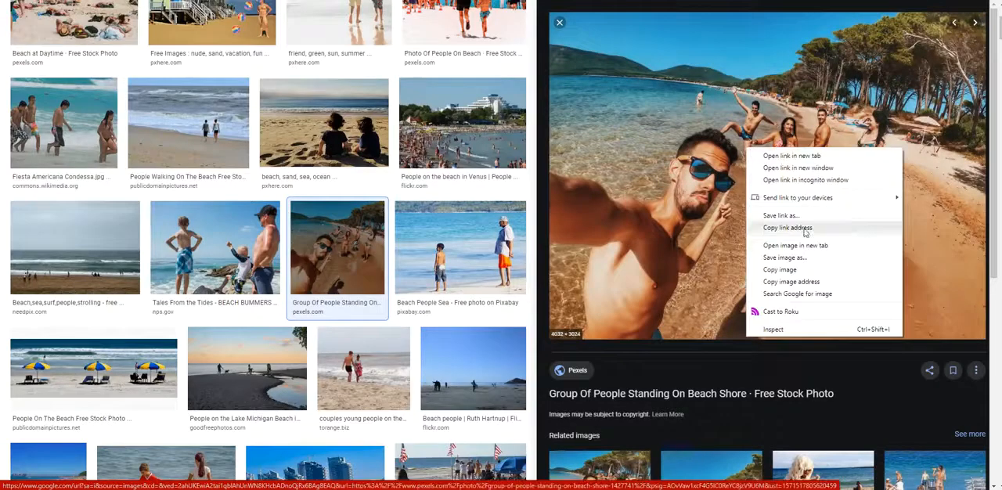
pyautogui.click(804, 281)
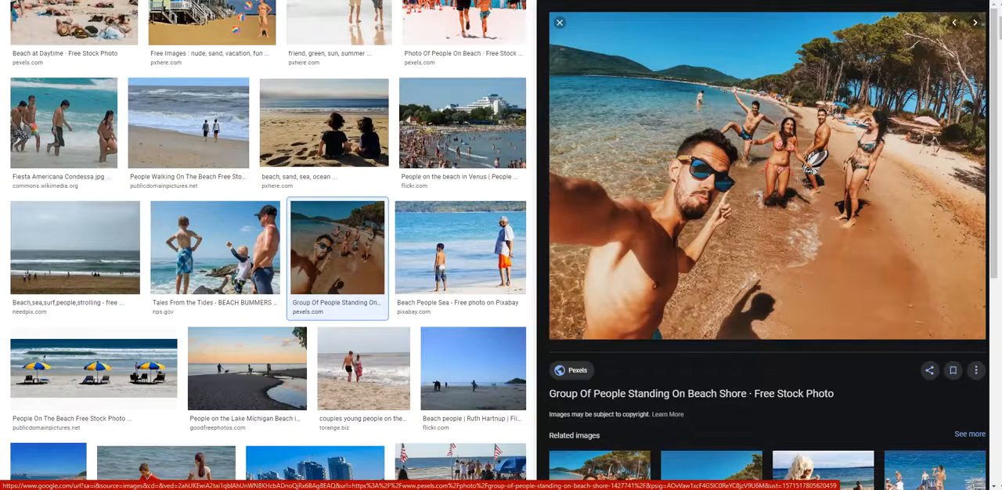
pyautogui.hotkey('ctrl', 'shift', 'Tab')
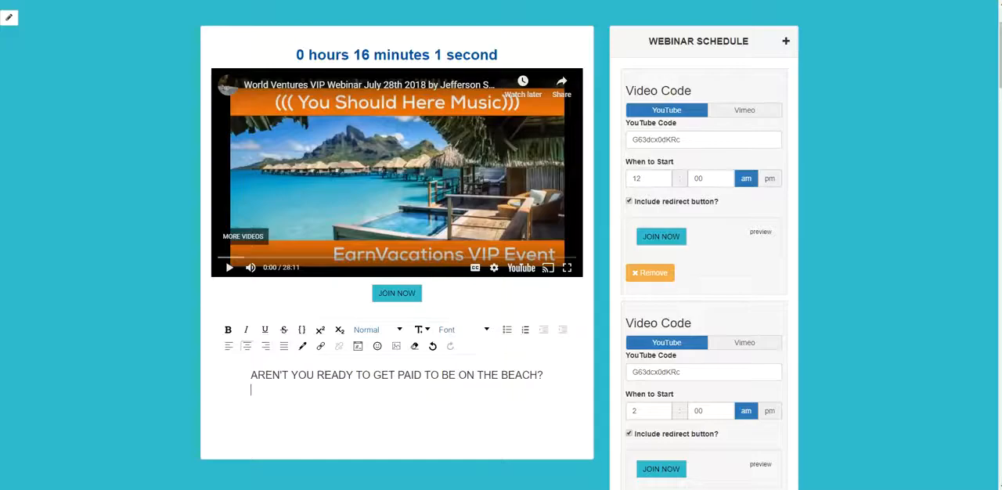
pyautogui.click(377, 393)
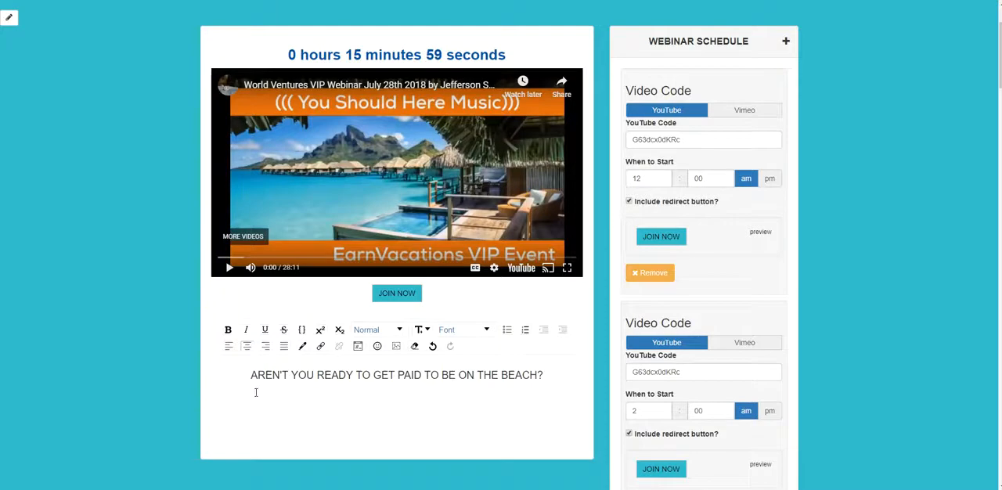
# - Insert the copied beach photo by URL below the sentence, keeping height and width on auto
pyautogui.click(396, 346)
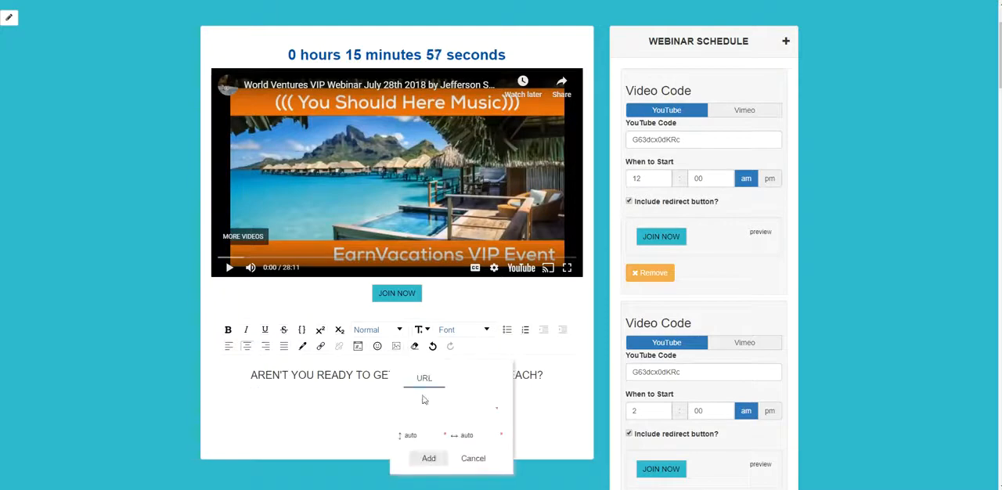
pyautogui.rightClick(419, 408)
pyautogui.click(470, 338)
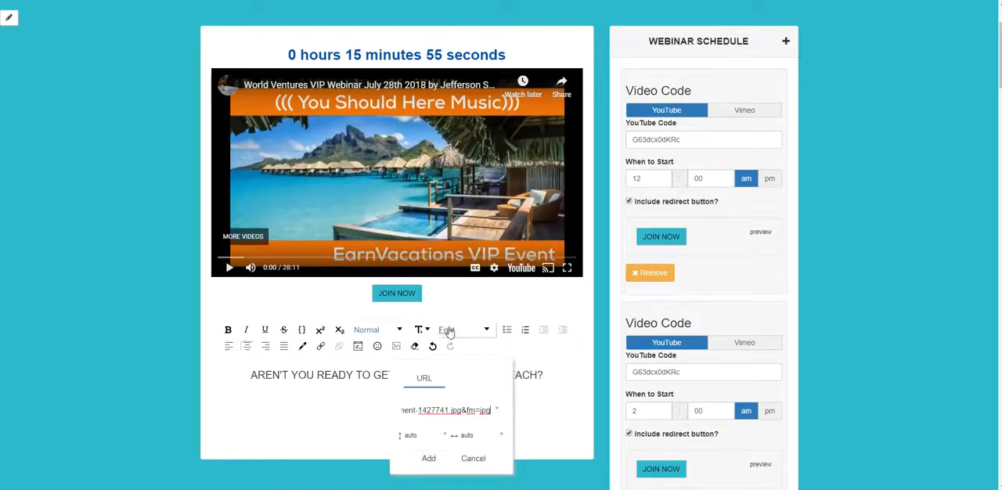
pyautogui.click(429, 436)
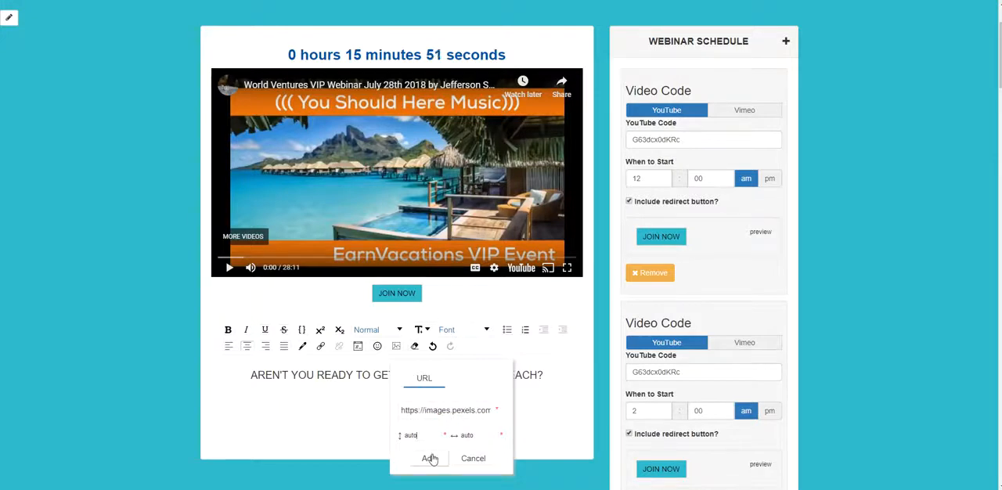
pyautogui.click(427, 459)
# - Check the size of the inserted beach photo and delete it from the editable space
pyautogui.scroll(-3, 470, 423)
pyautogui.scroll(-10, 471, 425)
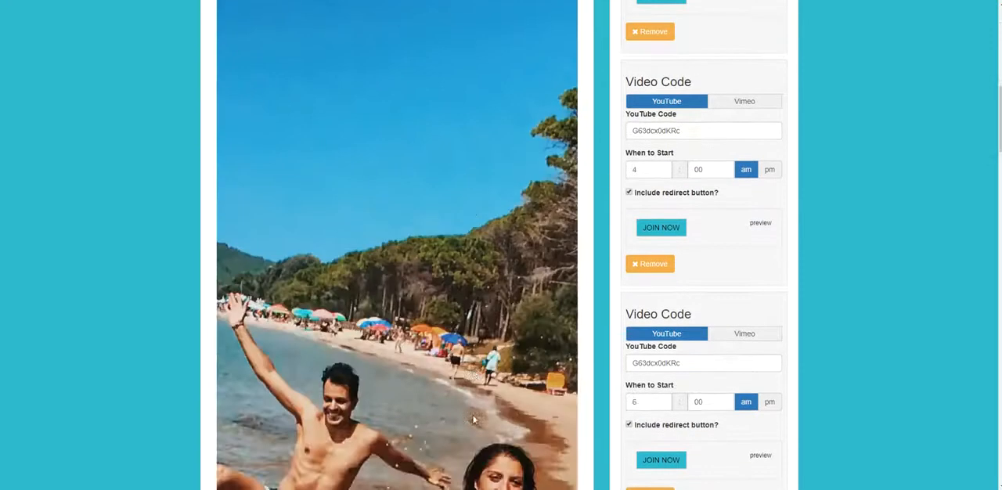
pyautogui.scroll(-4, 471, 421)
pyautogui.scroll(12, 471, 423)
pyautogui.scroll(6, 470, 427)
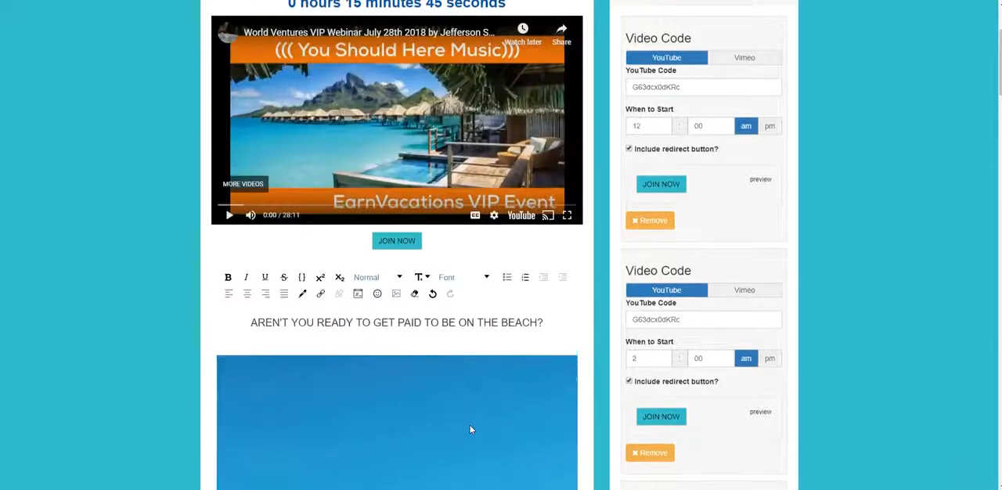
pyautogui.scroll(-2, 433, 385)
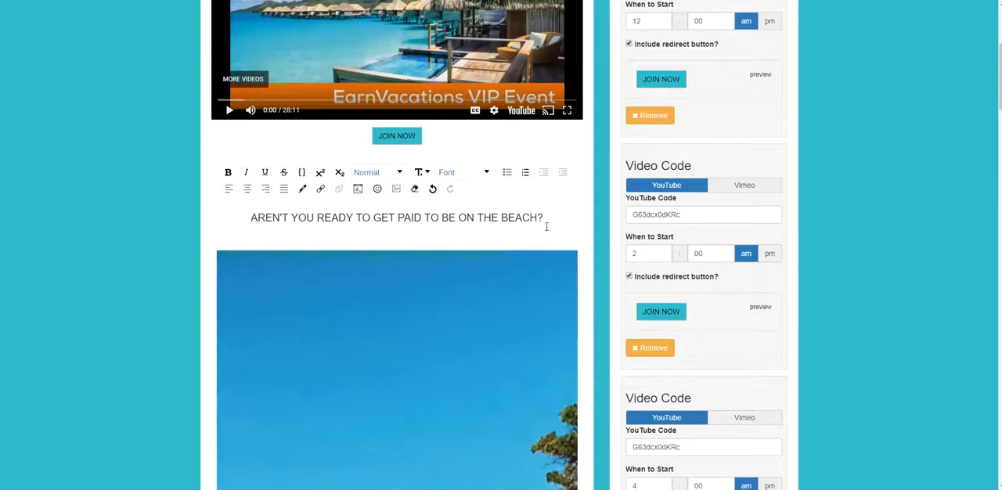
pyautogui.press('Delete')
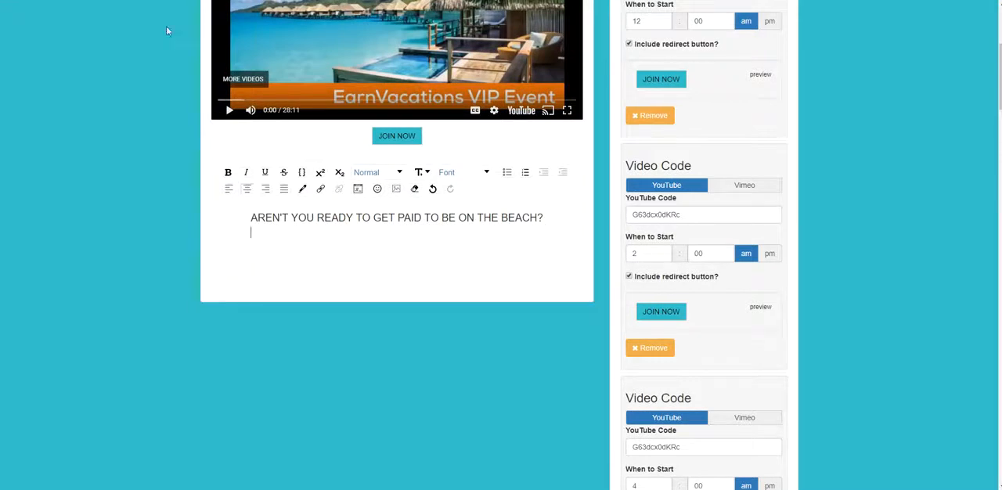
# - Insert the beach photo by its copied URL below the sentence with a height of 400 and a custom width
pyautogui.click(397, 189)
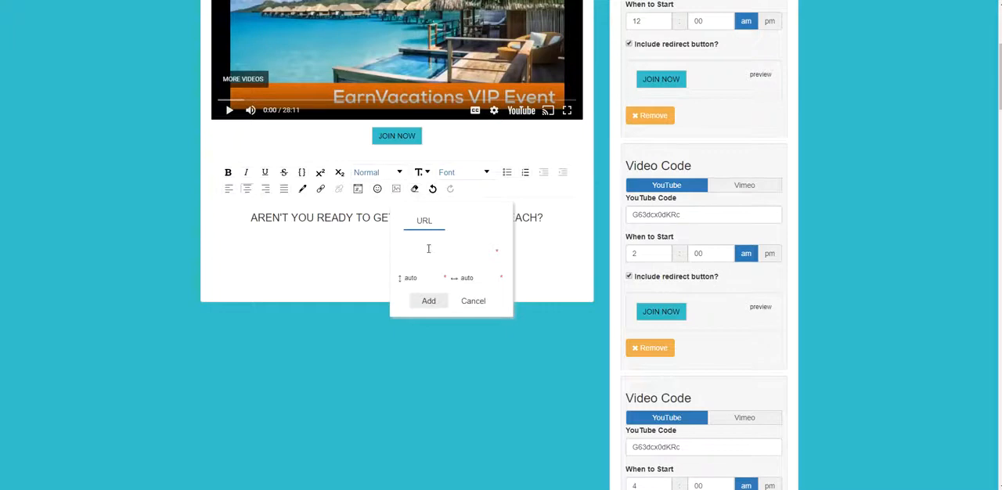
pyautogui.rightClick(429, 248)
pyautogui.click(454, 329)
pyautogui.doubleClick(411, 277)
pyautogui.moveTo(412, 276); pyautogui.dragTo(398, 278)
pyautogui.write('400')
pyautogui.doubleClick(470, 279)
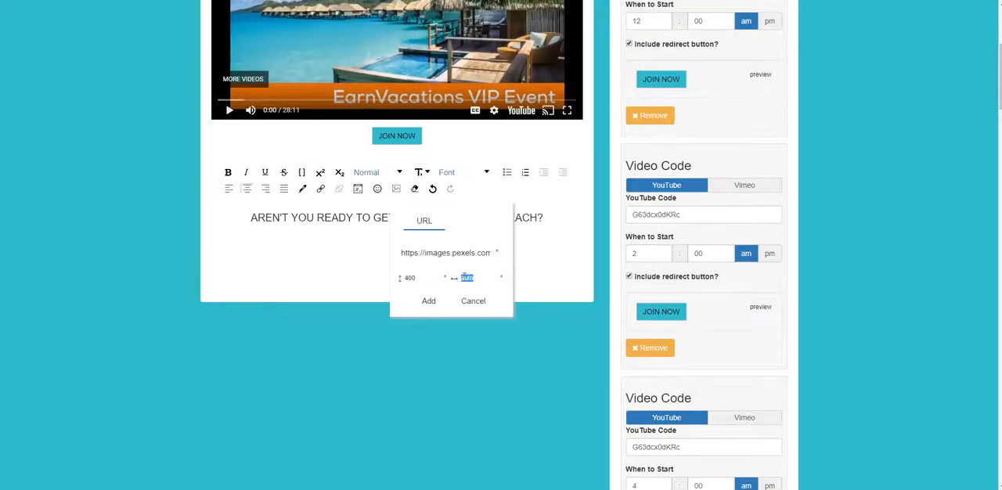
pyautogui.click(429, 302)
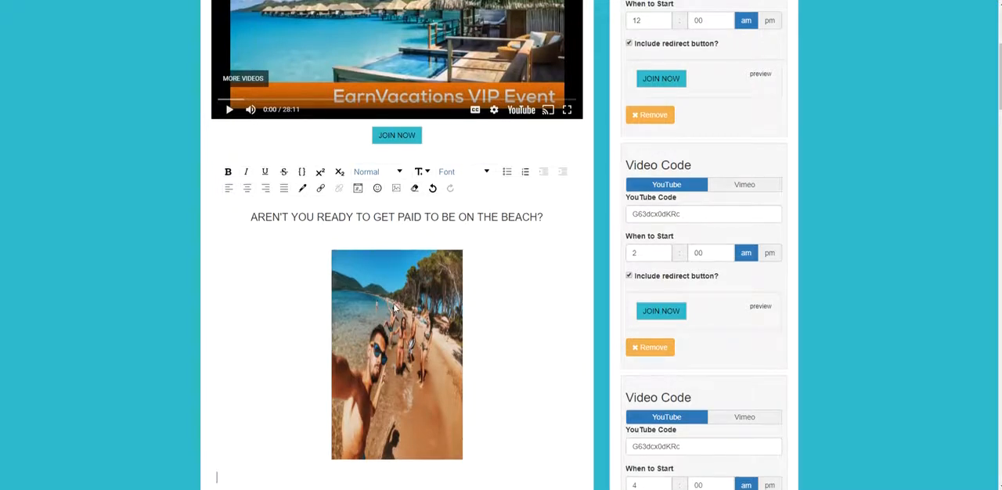
# - Delete the narrow beach photo from the editable space below the sentence
pyautogui.scroll(-1, 395, 307)
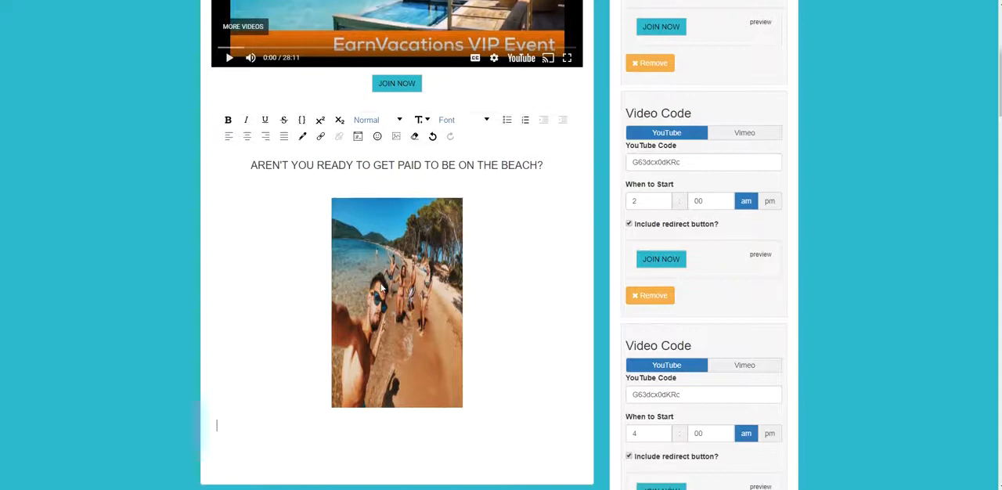
pyautogui.click(375, 181)
pyautogui.press('BackSpace')
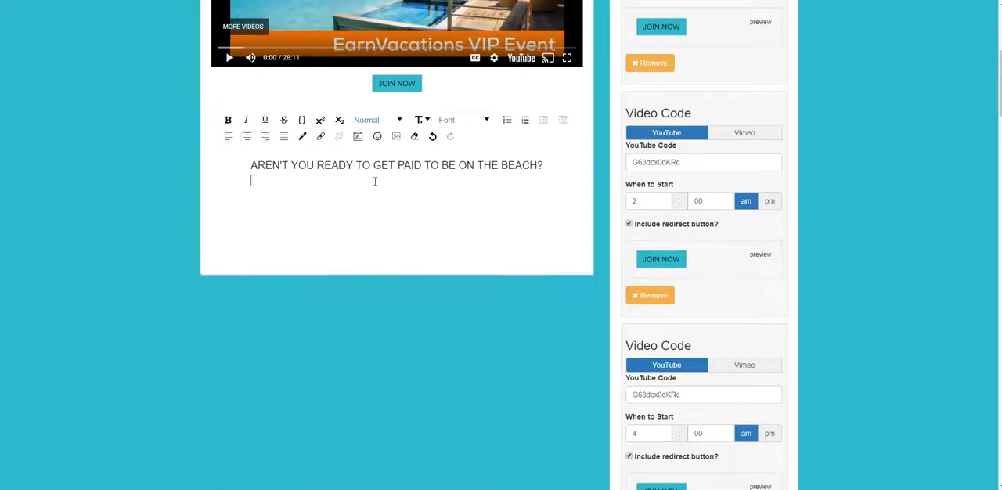
# - Insert the beach photo by its copied URL below the sentence with a custom height and a width of 750
pyautogui.click(395, 137)
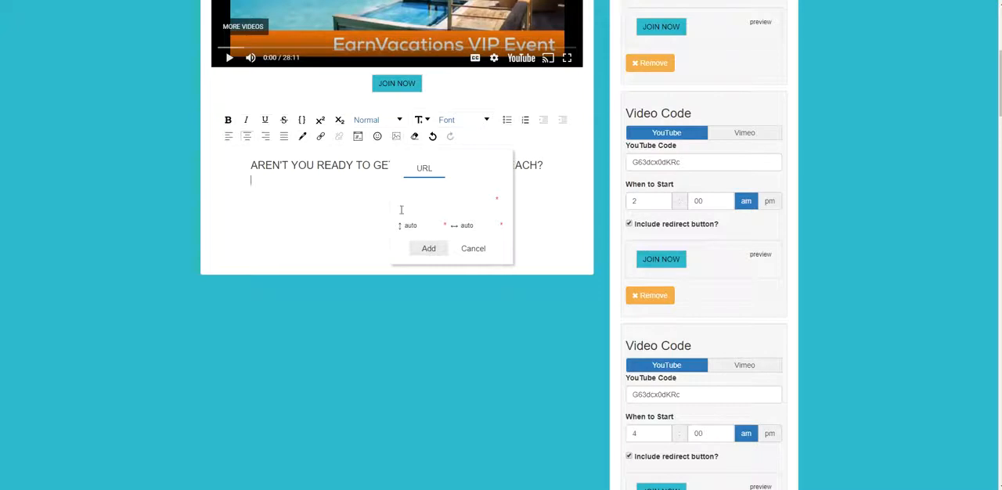
pyautogui.rightClick(427, 204)
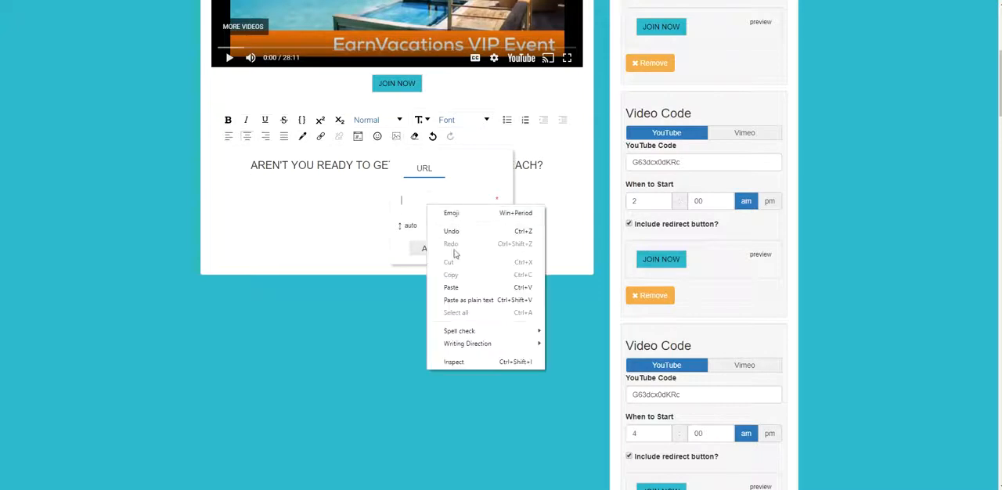
pyautogui.click(457, 293)
pyautogui.doubleClick(410, 225)
pyautogui.write('45')
pyautogui.doubleClick(468, 227)
pyautogui.write('750')
pyautogui.click(429, 247)
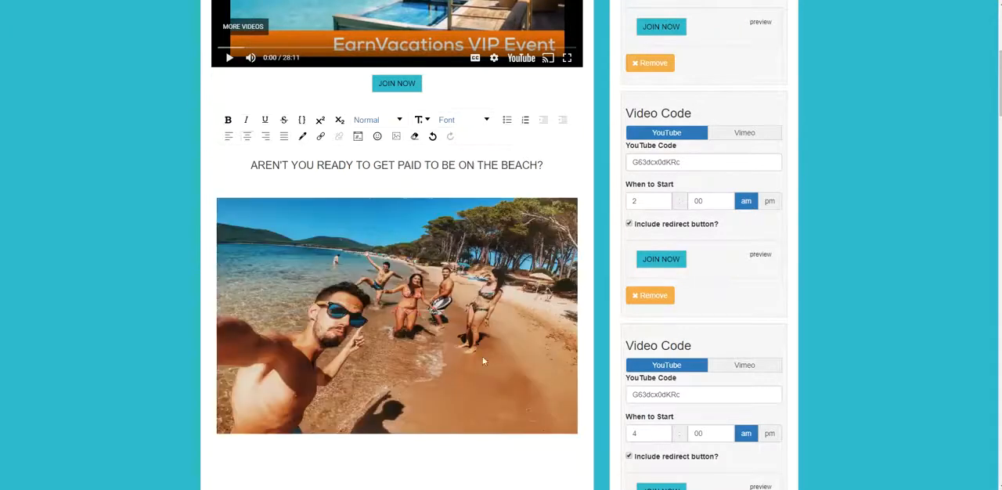
# - Check the proportions of the inserted wide beach photo and delete it from the editable space
pyautogui.scroll(-2, 468, 376)
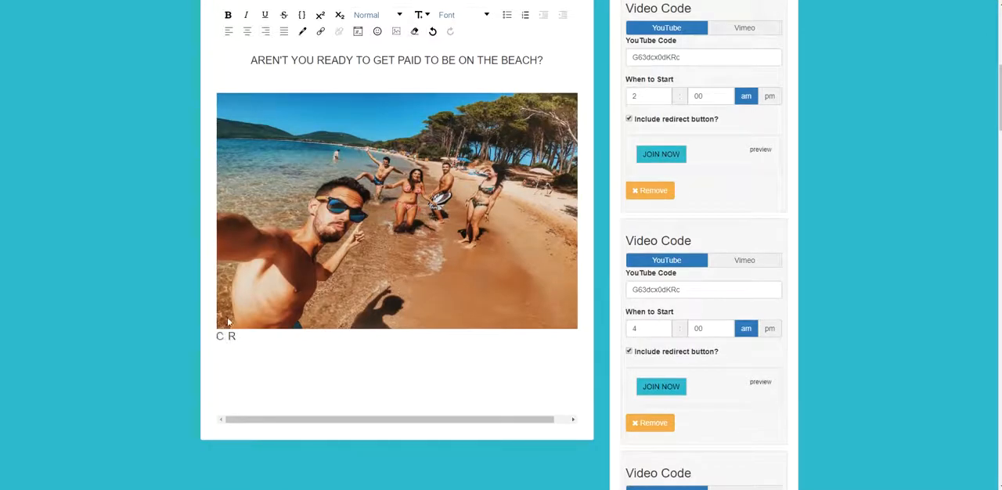
pyautogui.scroll(3, 470, 352)
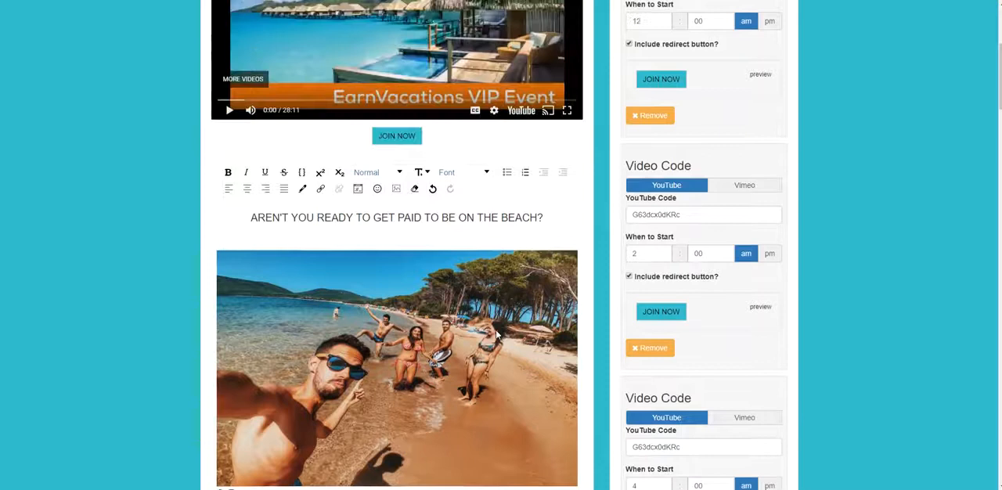
pyautogui.scroll(-2, 473, 307)
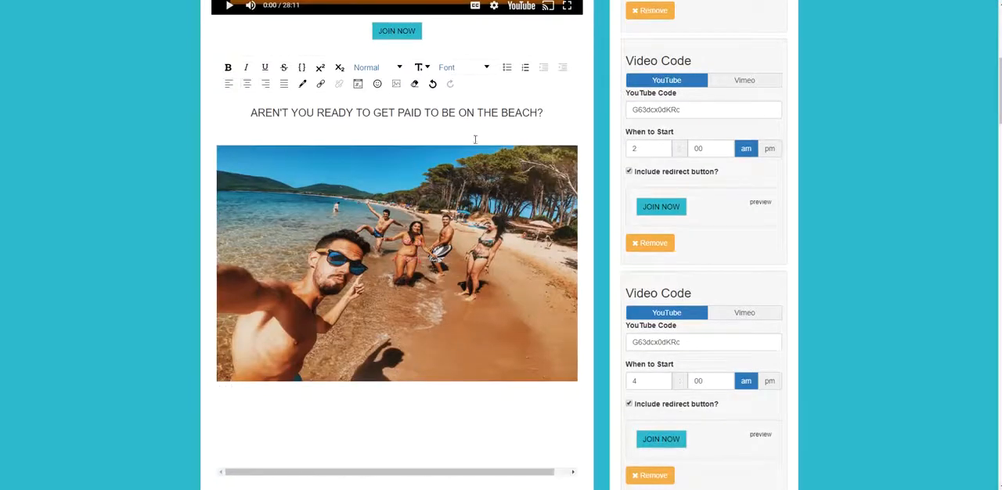
pyautogui.press('Delete')
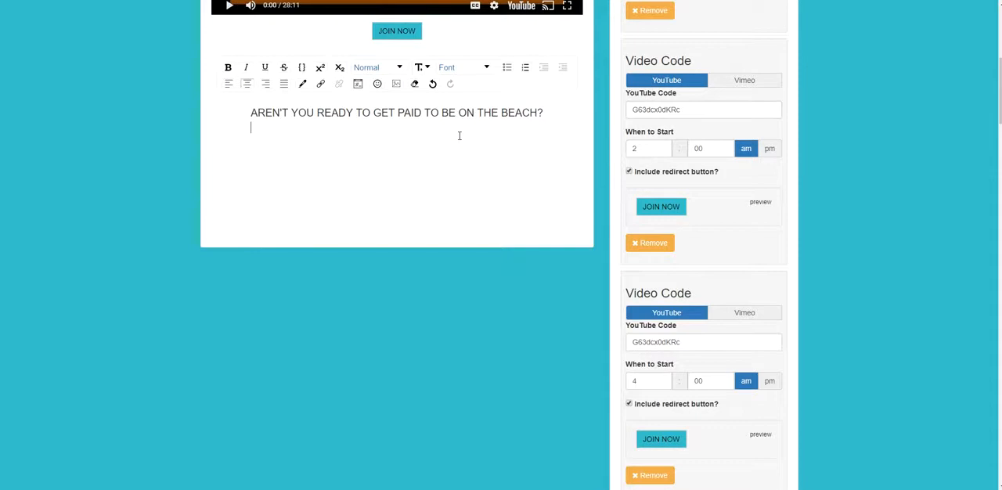
pyautogui.click(395, 84)
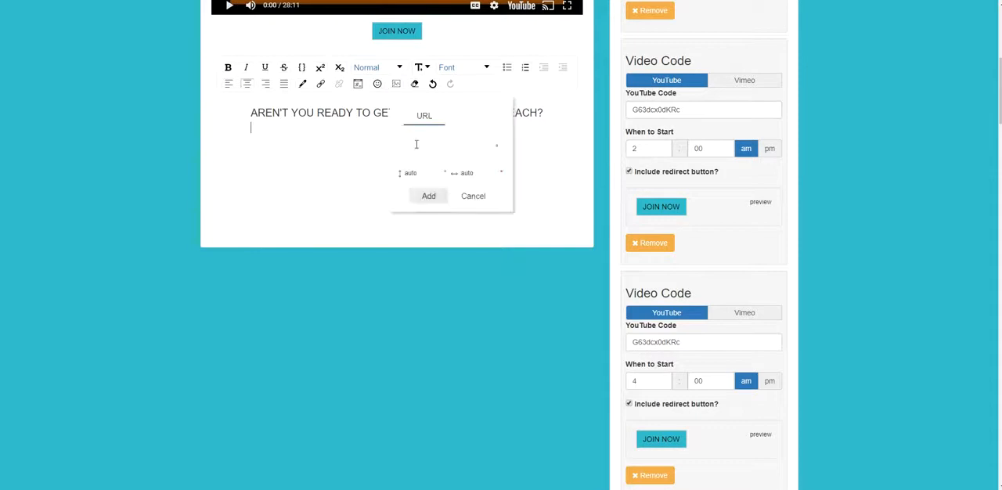
pyautogui.rightClick(416, 149)
pyautogui.click(441, 234)
pyautogui.moveTo(420, 173); pyautogui.dragTo(392, 175)
pyautogui.press('BackSpace')
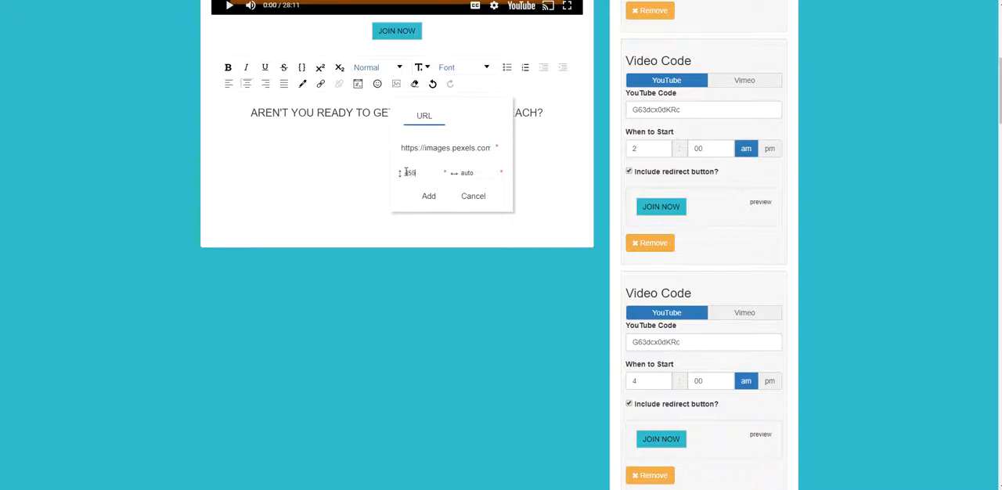
pyautogui.press('Return')
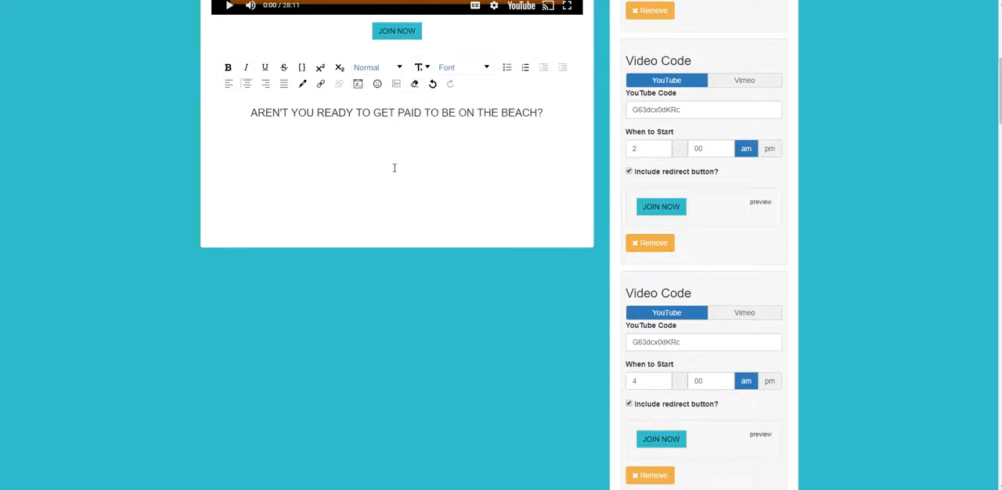
# - Insert the beach photo by its copied URL with a height of 550 and a width of 750, and check its size
pyautogui.click(396, 83)
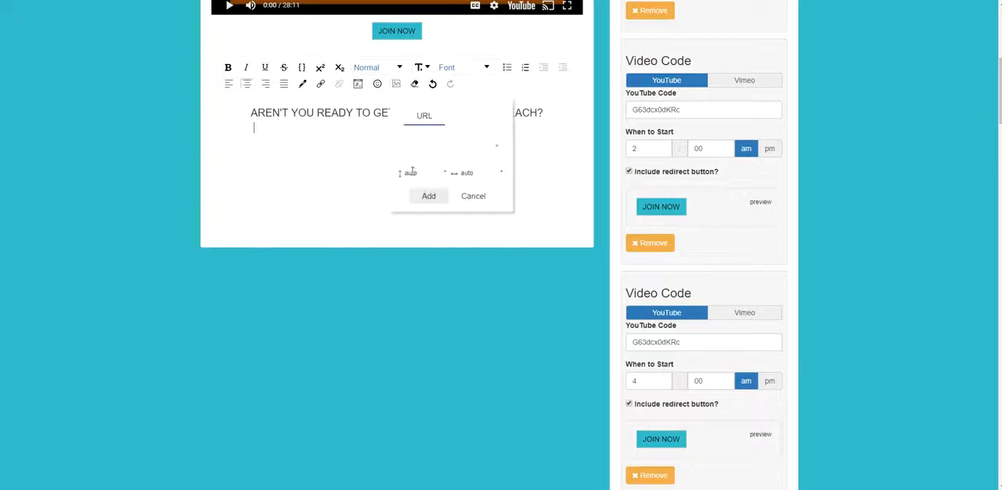
pyautogui.moveTo(423, 176); pyautogui.dragTo(390, 170)
pyautogui.write('550')
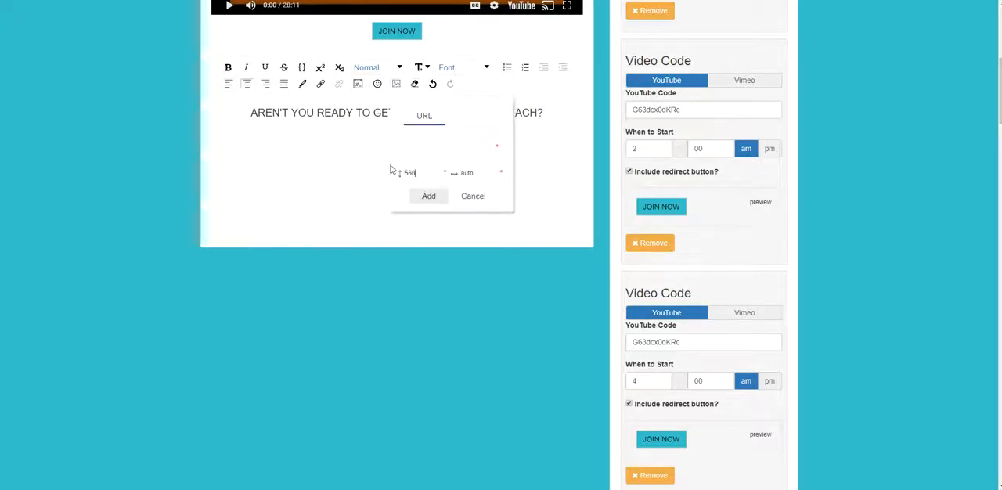
pyautogui.moveTo(470, 177); pyautogui.dragTo(438, 170)
pyautogui.write('750')
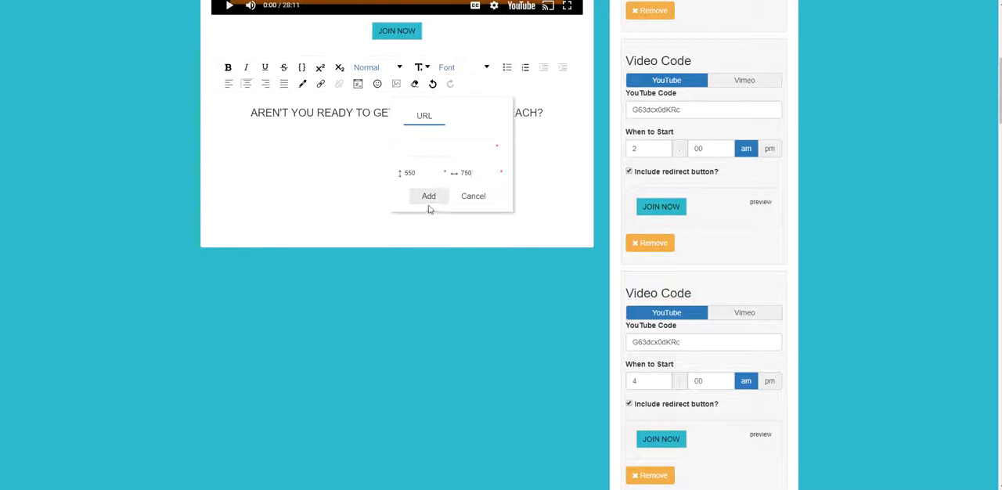
pyautogui.rightClick(410, 149)
pyautogui.click(436, 232)
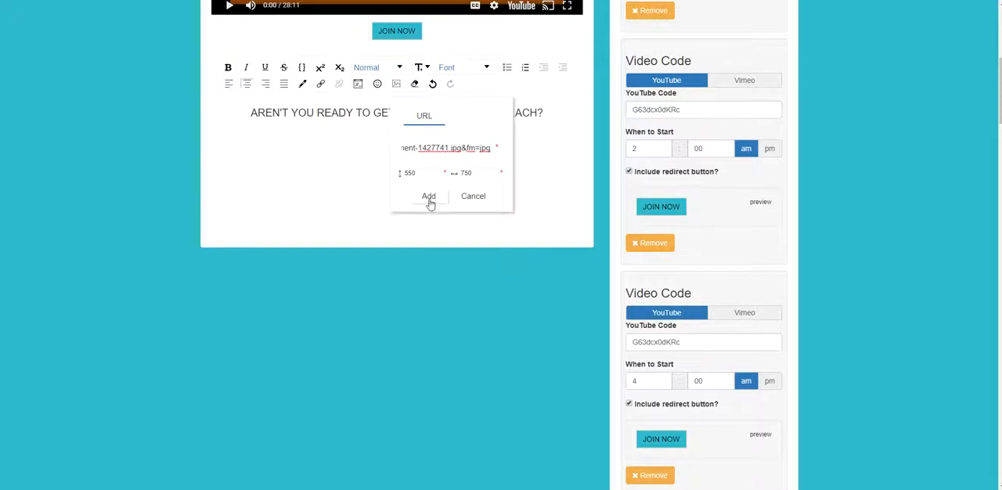
pyautogui.click(429, 196)
pyautogui.scroll(-1, 533, 263)
pyautogui.scroll(2, 537, 234)
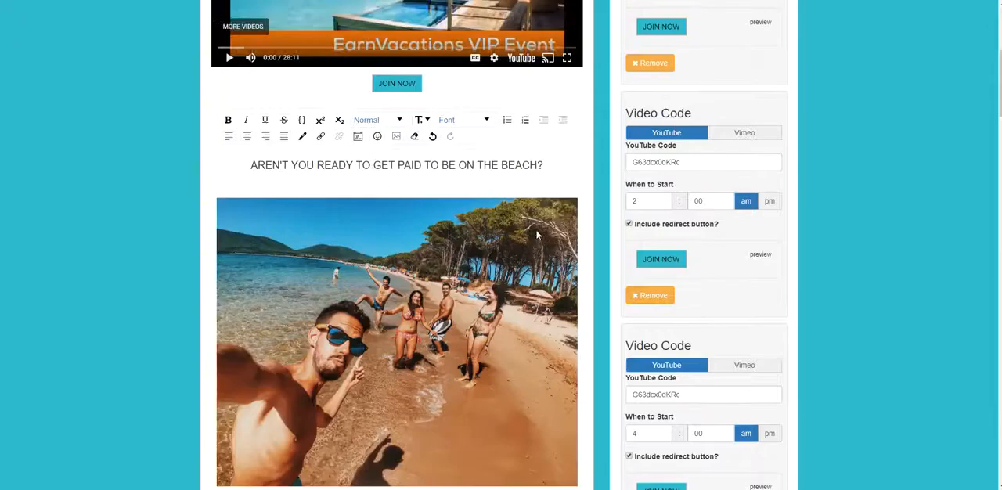
pyautogui.scroll(1, 561, 194)
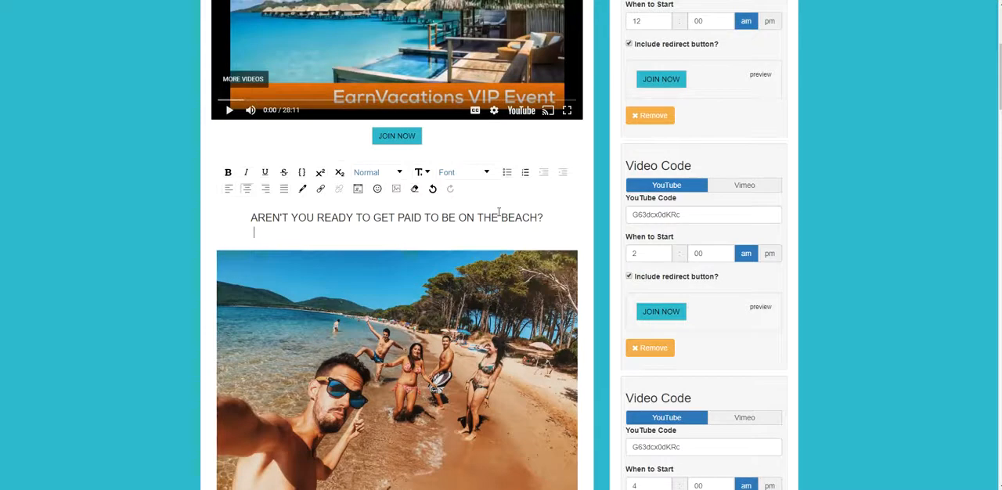
# - Undo the last photo insertion and insert the beach photo again by URL with a height of 550
pyautogui.hotkey('ctrl', 'z')
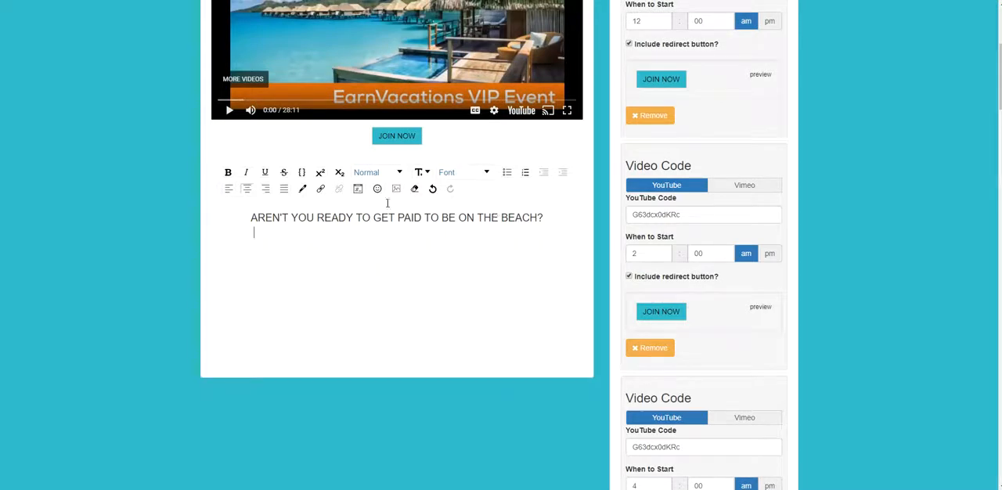
pyautogui.click(396, 190)
pyautogui.rightClick(432, 256)
pyautogui.click(456, 339)
pyautogui.press('Tab')
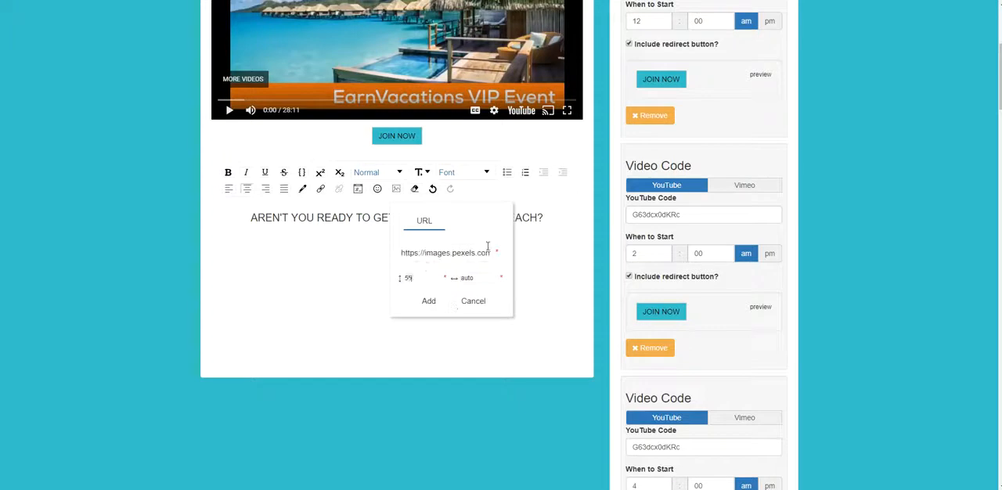
pyautogui.write('550')
pyautogui.press('Tab')
pyautogui.click(429, 300)
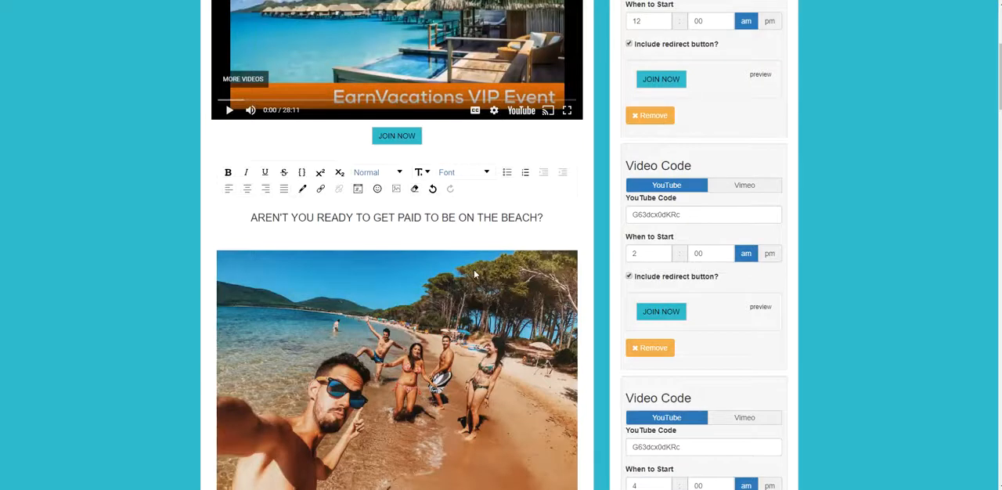
# - Check the photo and the space beneath it, and save the webinar webdemo
pyautogui.scroll(-2, 436, 352)
pyautogui.write('C R')
pyautogui.press('Return')
pyautogui.scroll(5, 447, 412)
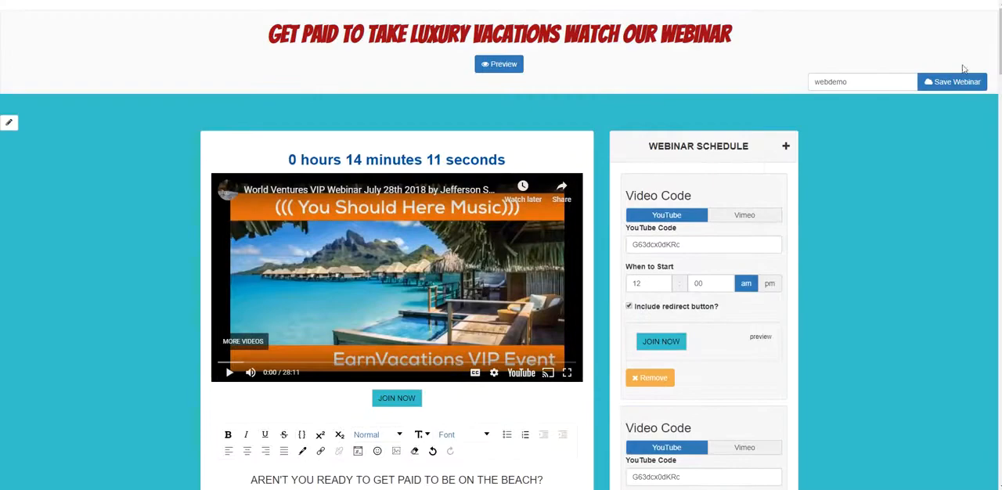
pyautogui.click(957, 82)
pyautogui.click(635, 60)
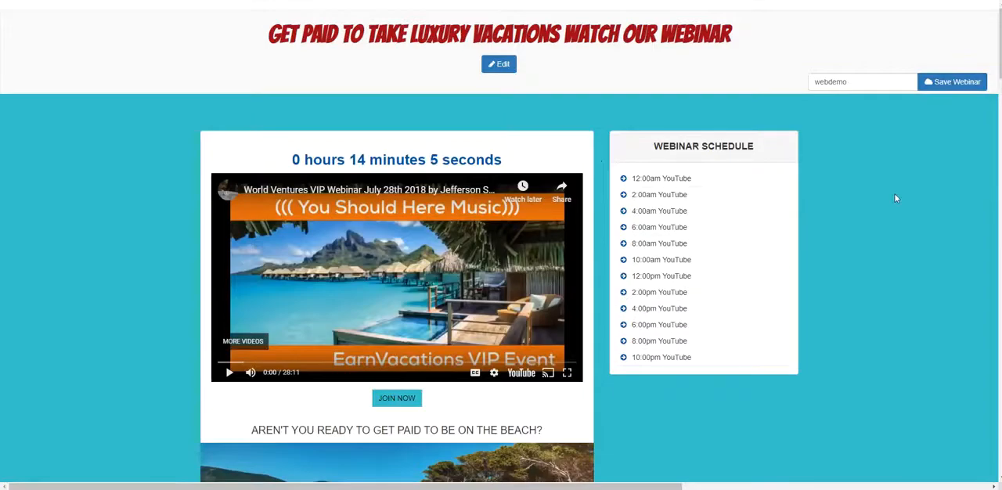
# - Examine the saved webinar page for how the beach photos are laid out below the video
pyautogui.scroll(-5, 894, 197)
pyautogui.scroll(-9, 894, 197)
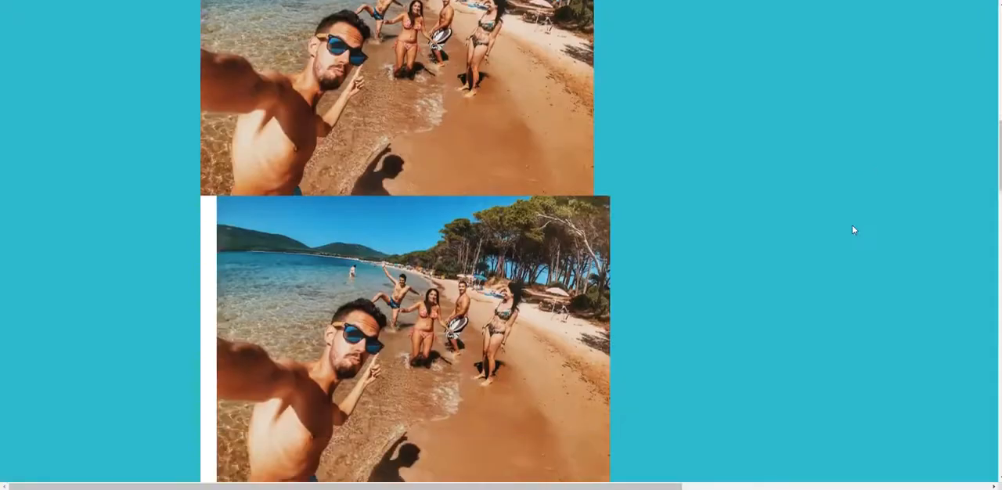
pyautogui.scroll(6, 414, 304)
pyautogui.scroll(5, 443, 288)
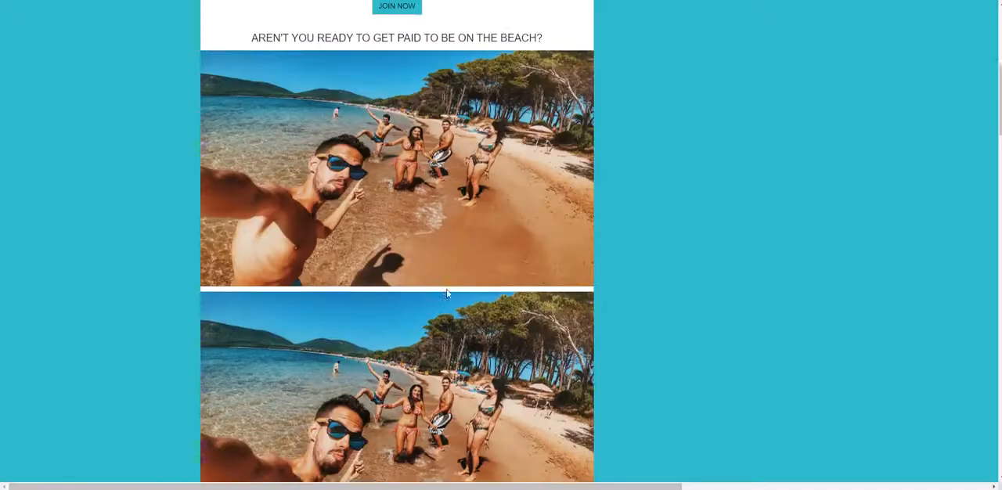
pyautogui.scroll(-6, 485, 288)
pyautogui.scroll(-3, 535, 291)
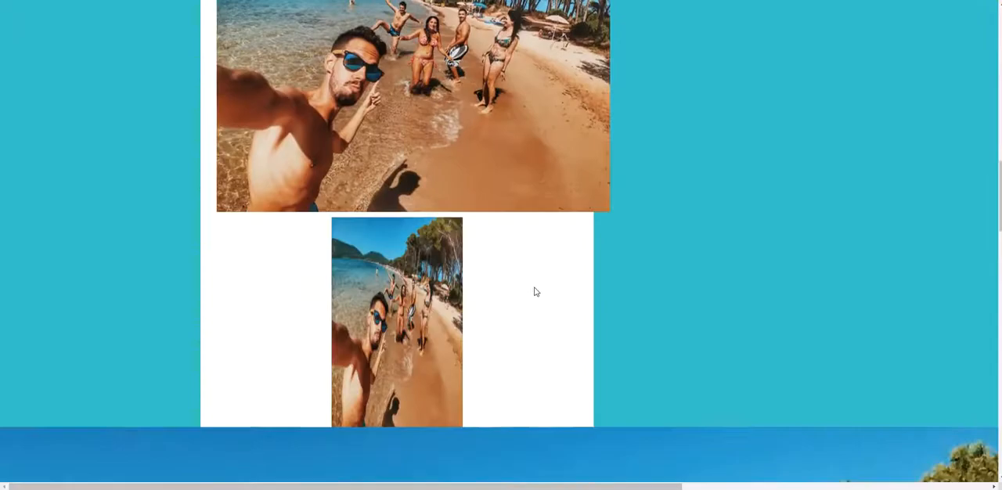
pyautogui.scroll(5, 781, 292)
pyautogui.scroll(5, 779, 296)
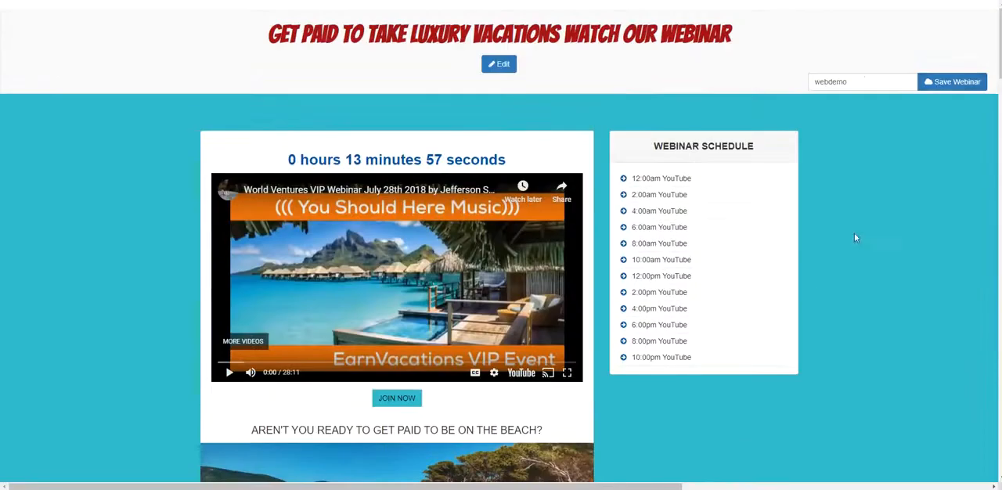
# - Reopen the webinar for editing and delete the leftover content after the large beach photo
pyautogui.click(500, 64)
pyautogui.scroll(-6, 467, 293)
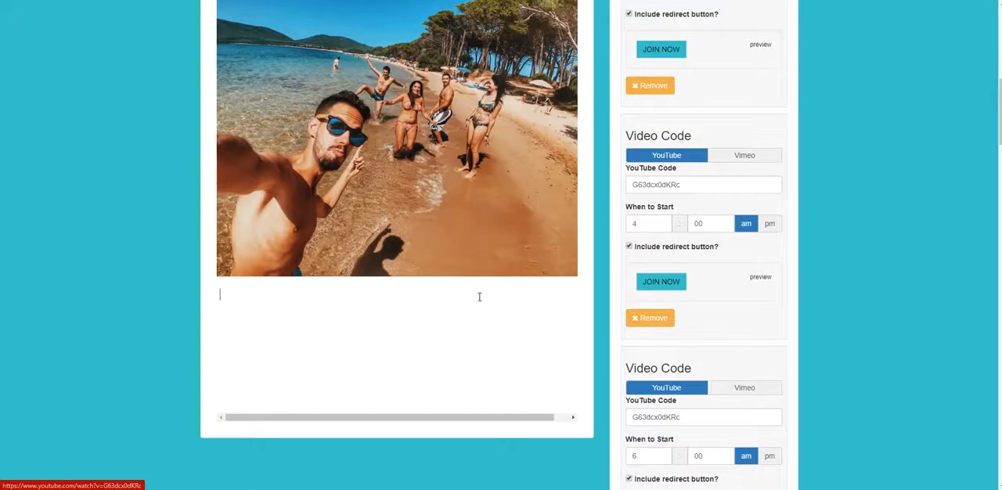
pyautogui.click(480, 297)
pyautogui.press('Delete')
pyautogui.press('Delete')
pyautogui.press('Delete')
pyautogui.press('Delete')
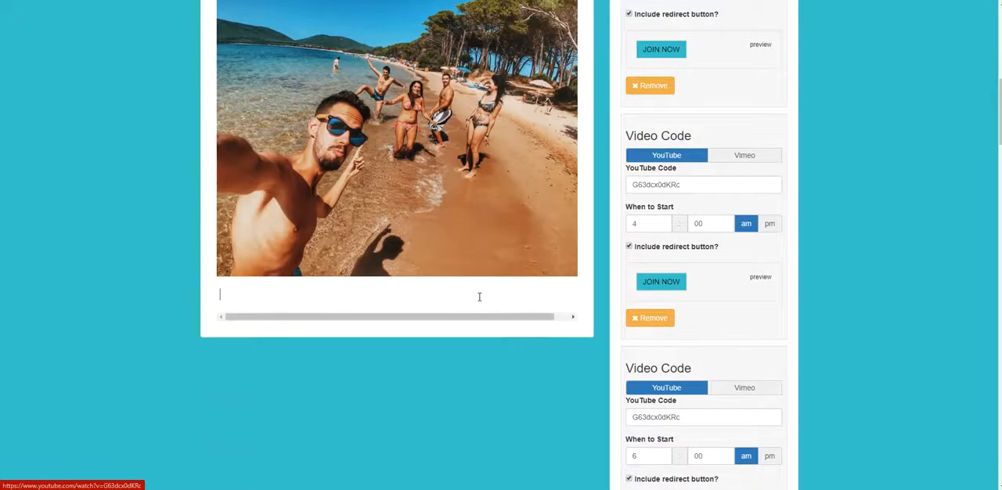
# - Save the webinar webdemo again and check the page below the video
pyautogui.scroll(7, 778, 312)
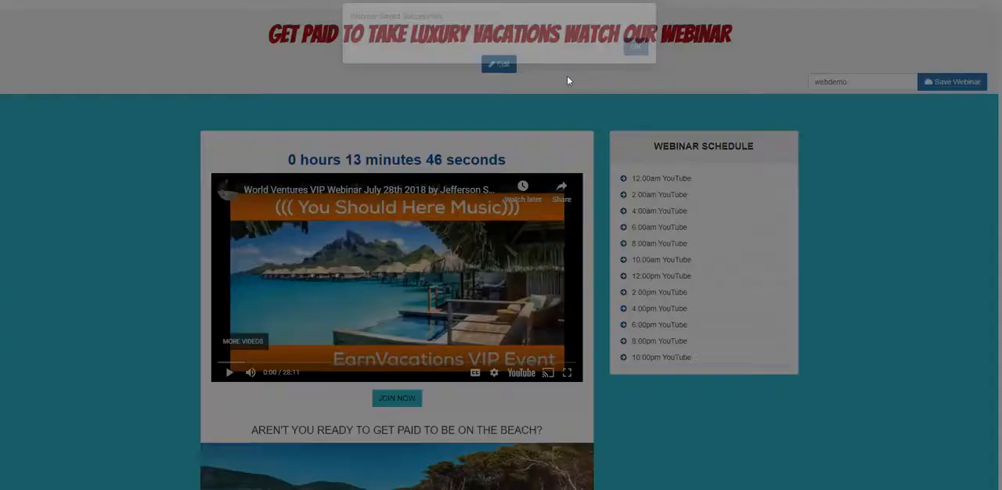
pyautogui.click(632, 60)
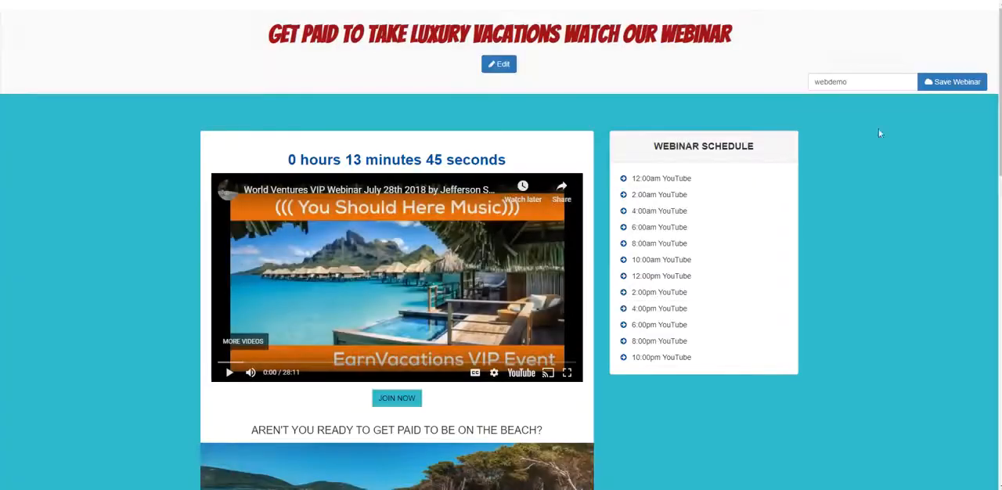
pyautogui.scroll(-8, 711, 167)
pyautogui.scroll(10, 723, 177)
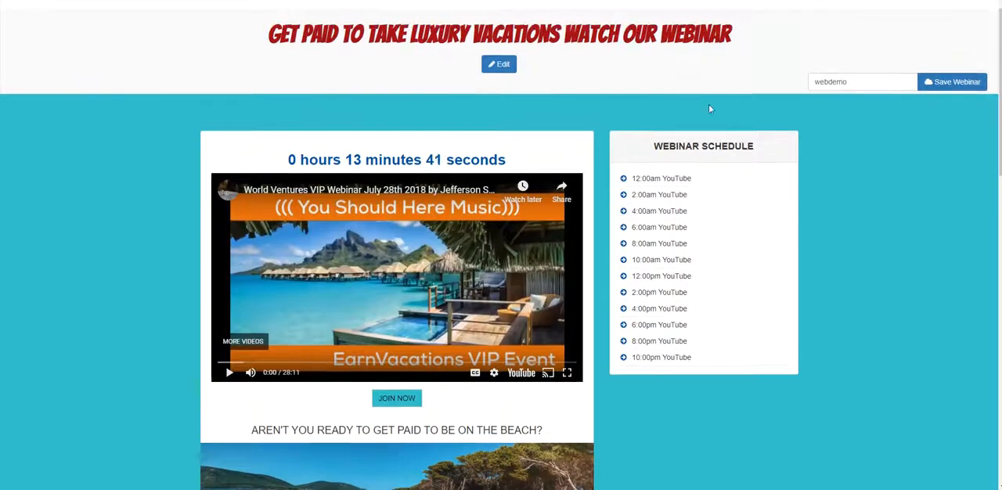
# - Return to editing the webinar and delete everything below the beach sentence
pyautogui.click(510, 67)
pyautogui.click(512, 69)
pyautogui.scroll(-10, 582, 152)
pyautogui.scroll(10, 597, 165)
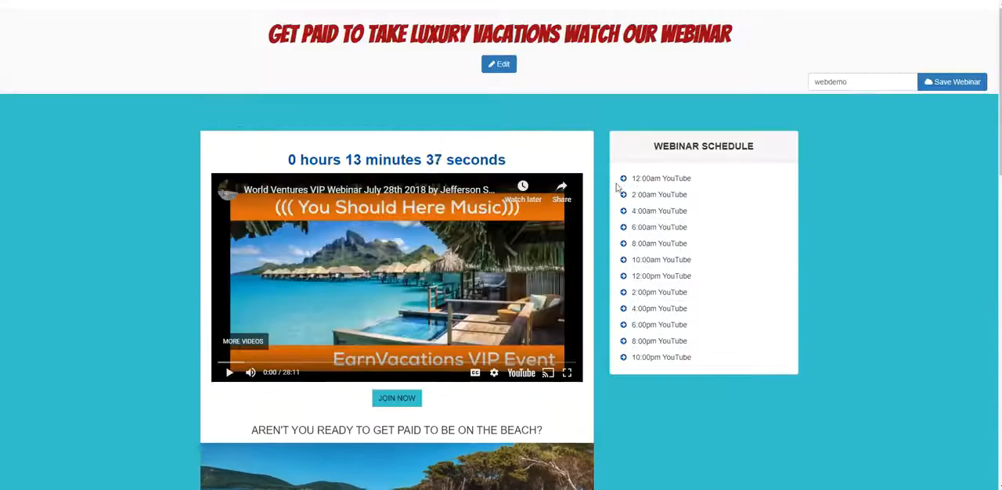
pyautogui.click(509, 67)
pyautogui.scroll(-4, 510, 211)
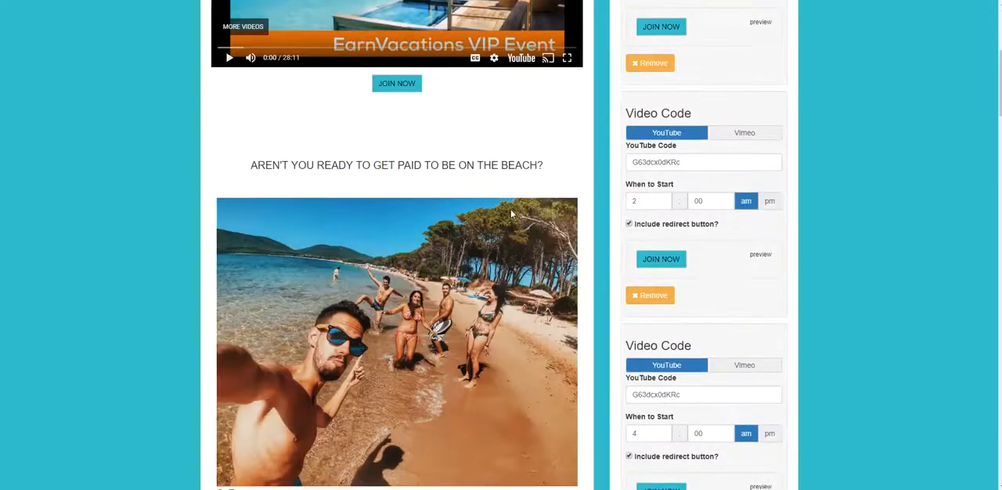
pyautogui.scroll(-3, 485, 190)
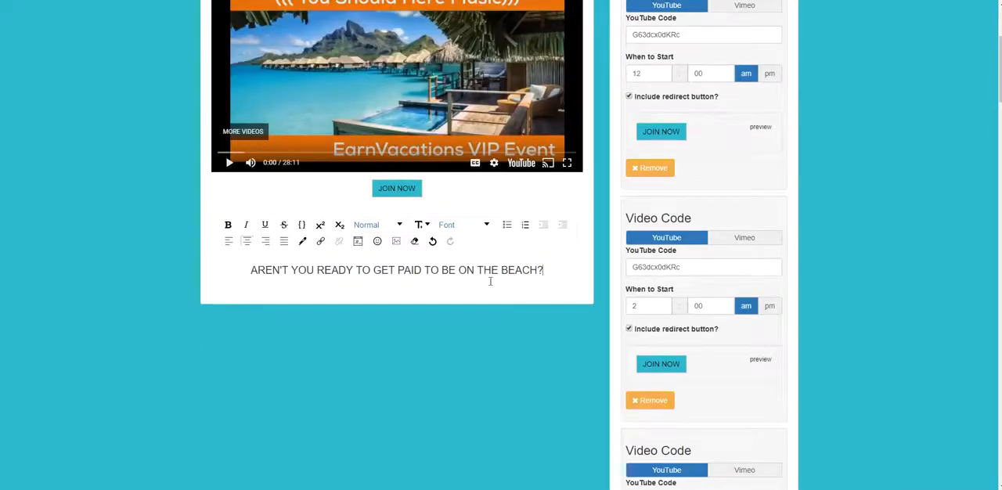
# - Insert the beach photo from its copied web address on a new line below the beach sentence, with a height of 550
pyautogui.press('Return')
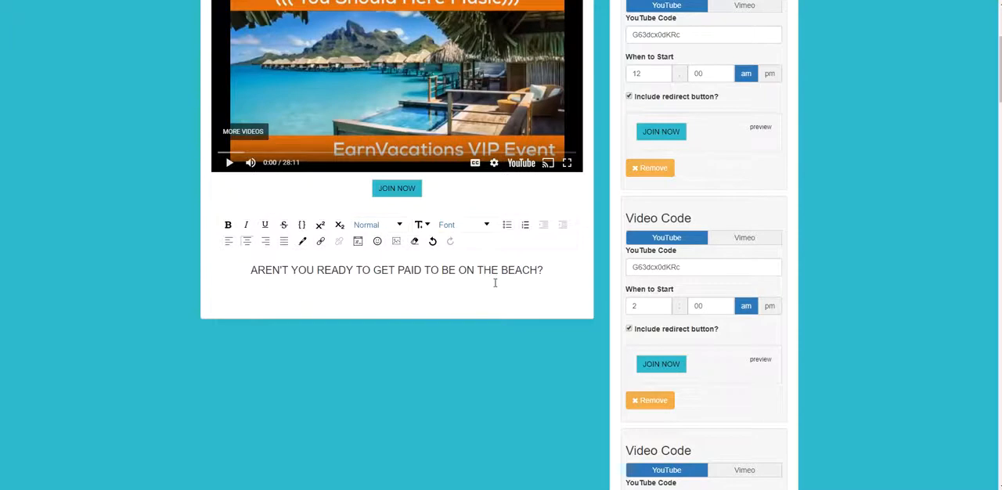
pyautogui.click(396, 241)
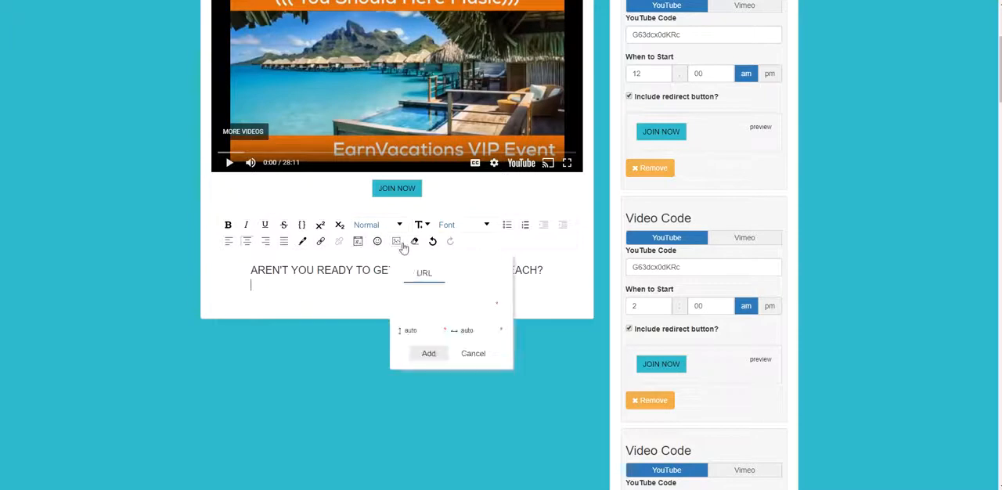
pyautogui.rightClick(420, 307)
pyautogui.click(436, 386)
pyautogui.press('Tab')
pyautogui.write('550')
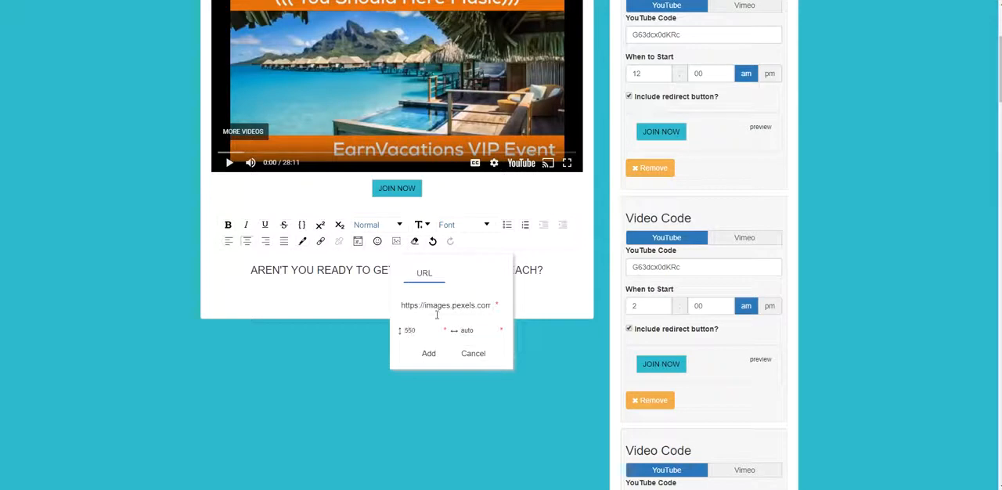
pyautogui.moveTo(477, 331); pyautogui.dragTo(459, 332)
pyautogui.press('BackSpace')
pyautogui.click(437, 353)
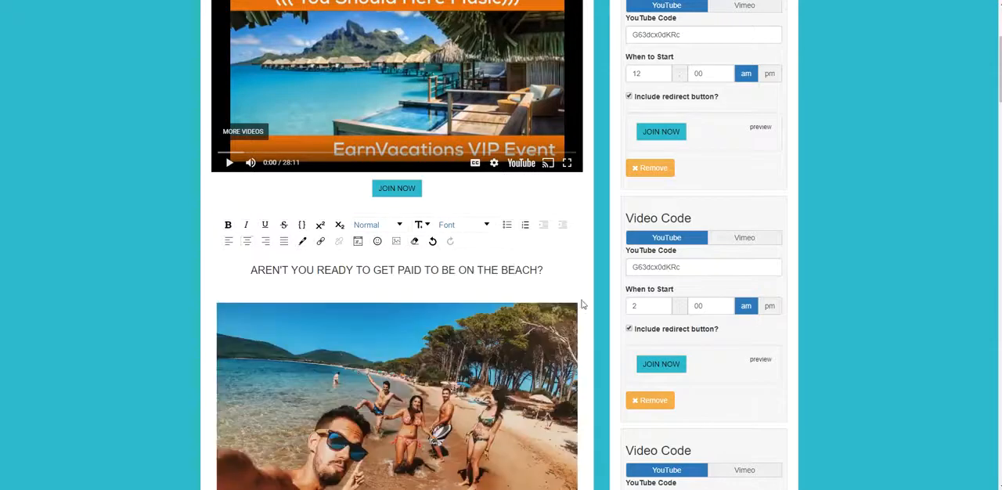
# - Save the webinar webdemo with the resized beach photo
pyautogui.scroll(3, 744, 153)
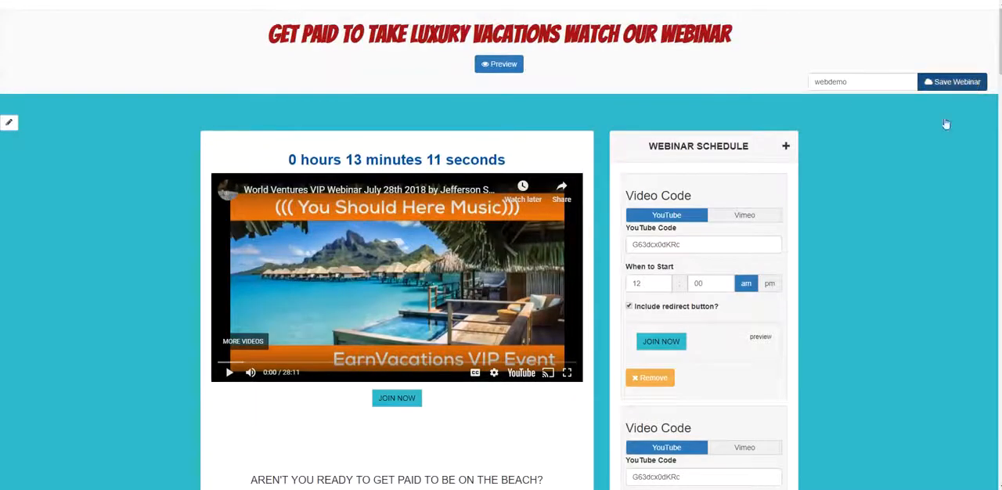
pyautogui.click(974, 81)
pyautogui.click(636, 60)
# - Examine the saved webinar page for how the beach sentence and photo fit below the video and redirect button
pyautogui.scroll(-5, 666, 190)
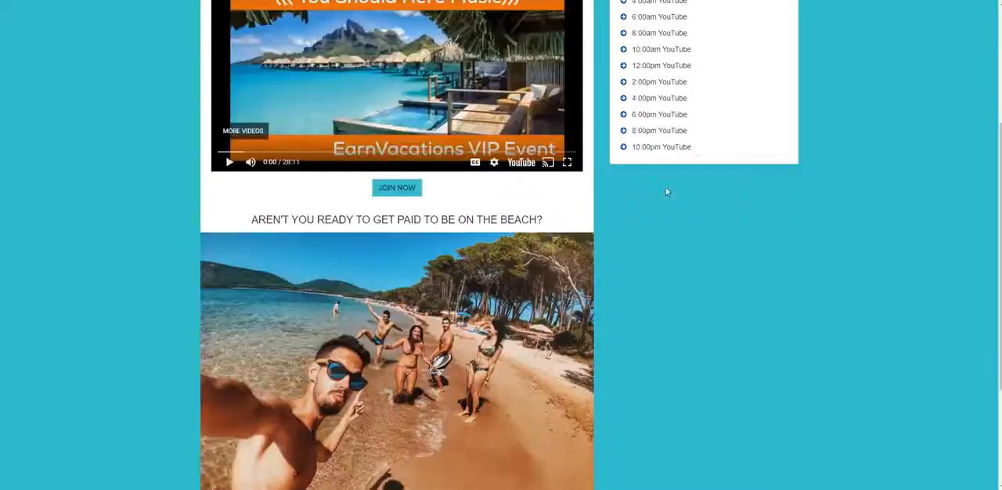
pyautogui.scroll(2, 872, 256)
pyautogui.scroll(5, 924, 253)
pyautogui.scroll(-3, 959, 249)
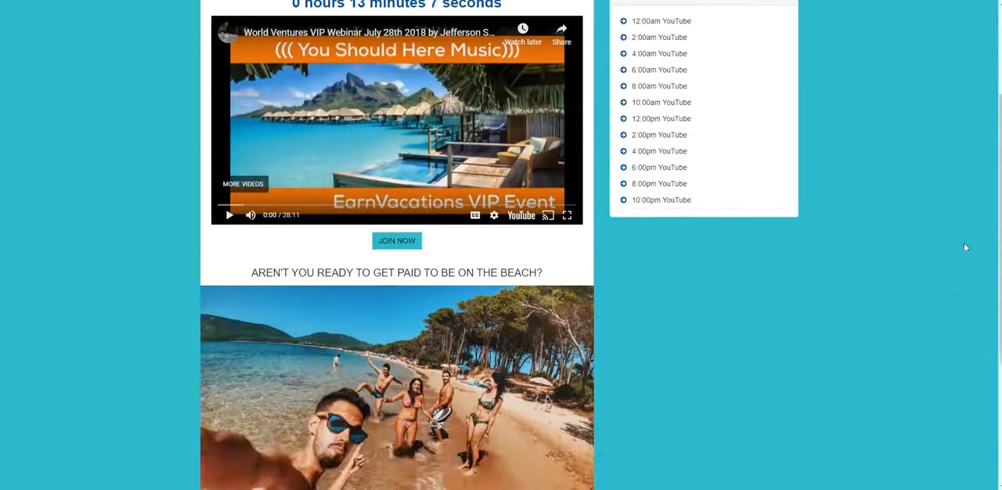
pyautogui.scroll(1, 962, 250)
pyautogui.scroll(-5, 958, 256)
pyautogui.scroll(5, 955, 256)
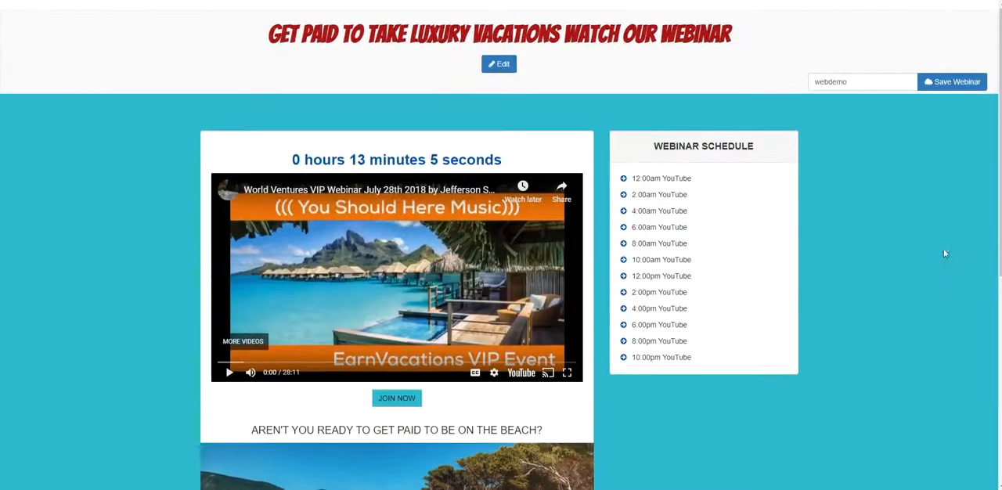
pyautogui.scroll(-1, 854, 214)
pyautogui.scroll(-5, 516, 313)
pyautogui.scroll(3, 766, 295)
pyautogui.scroll(-2, 767, 294)
pyautogui.scroll(4, 446, 264)
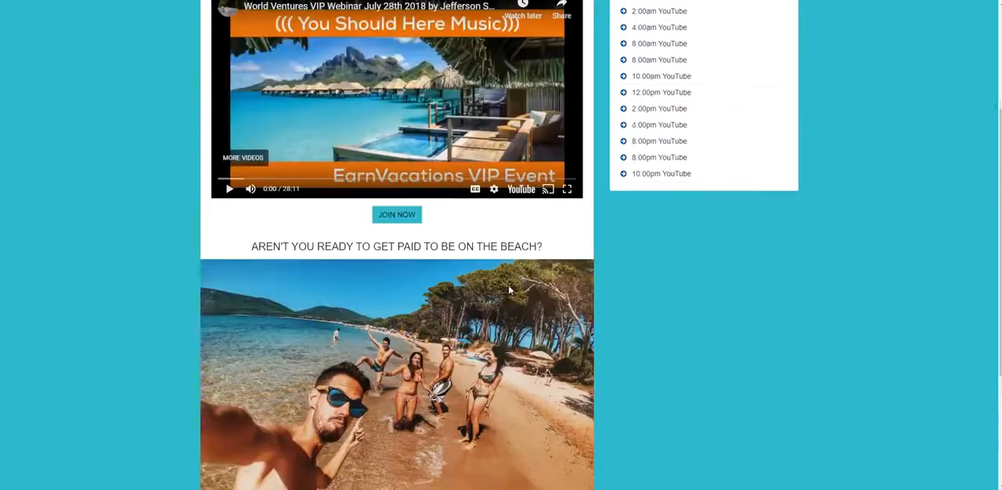
pyautogui.scroll(-1, 502, 353)
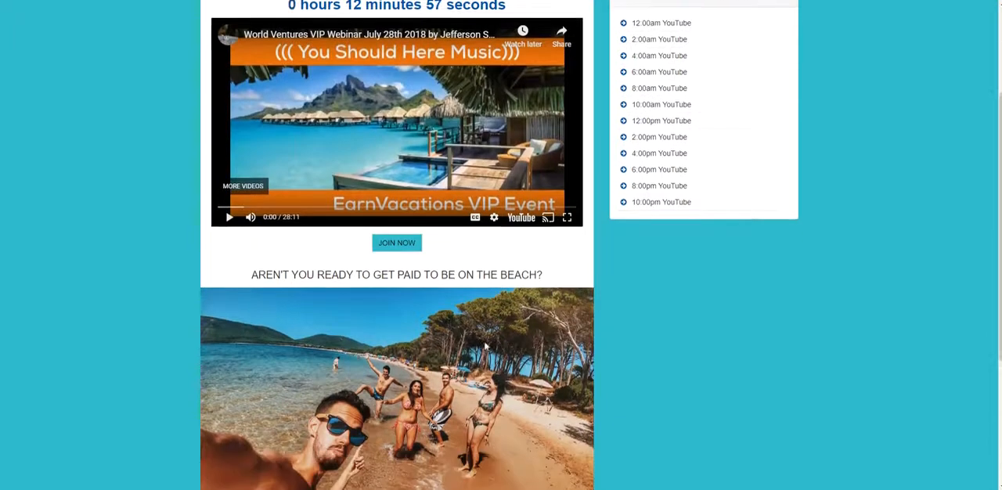
pyautogui.scroll(3, 470, 333)
pyautogui.scroll(-3, 469, 335)
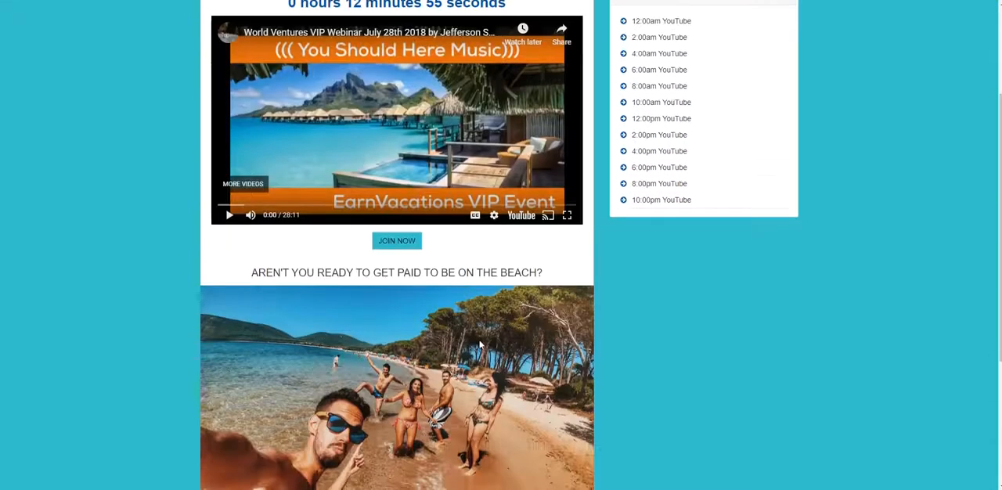
pyautogui.scroll(-4, 480, 347)
pyautogui.scroll(1, 310, 296)
pyautogui.scroll(6, 596, 331)
pyautogui.scroll(-4, 463, 328)
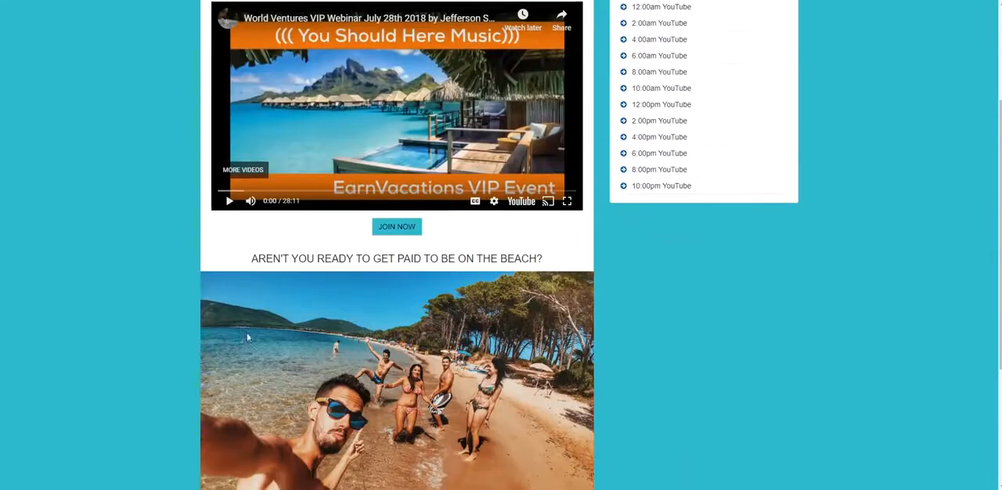
pyautogui.scroll(1, 463, 328)
pyautogui.scroll(-2, 399, 267)
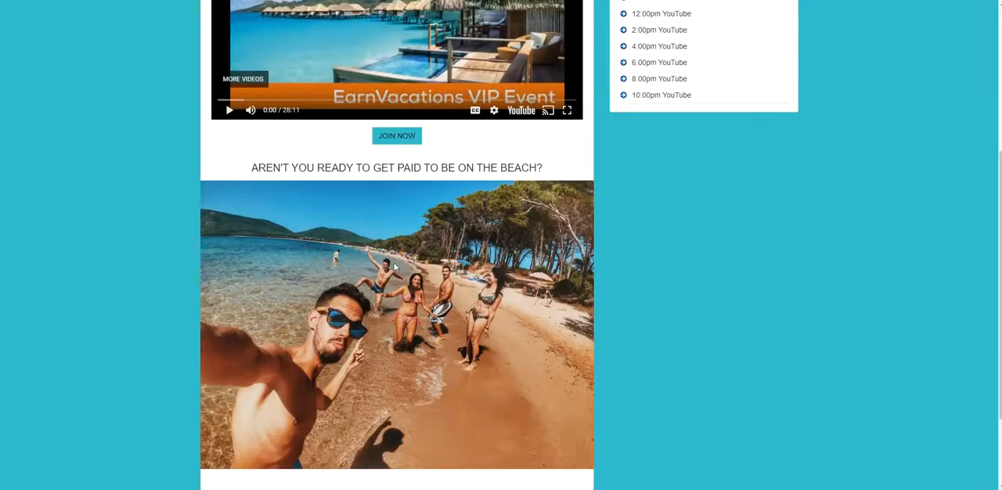
pyautogui.scroll(-2, 437, 360)
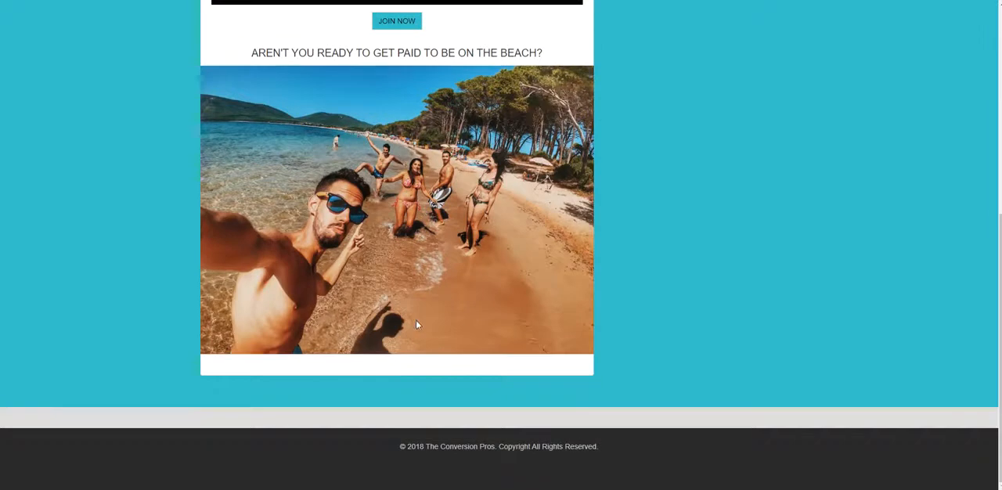
pyautogui.scroll(5, 509, 331)
pyautogui.scroll(1, 501, 383)
pyautogui.scroll(-3, 493, 352)
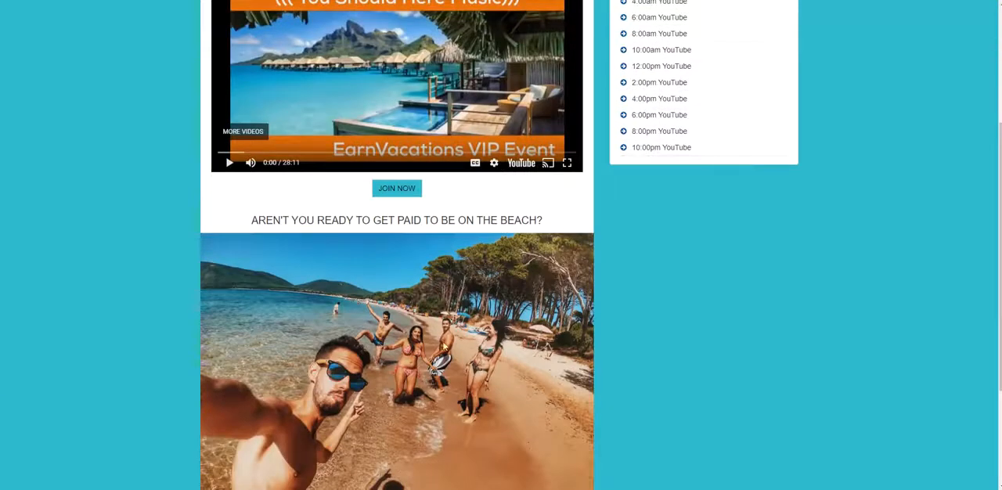
pyautogui.scroll(3, 778, 367)
pyautogui.scroll(-2, 861, 352)
pyautogui.scroll(2, 859, 354)
pyautogui.scroll(-4, 864, 247)
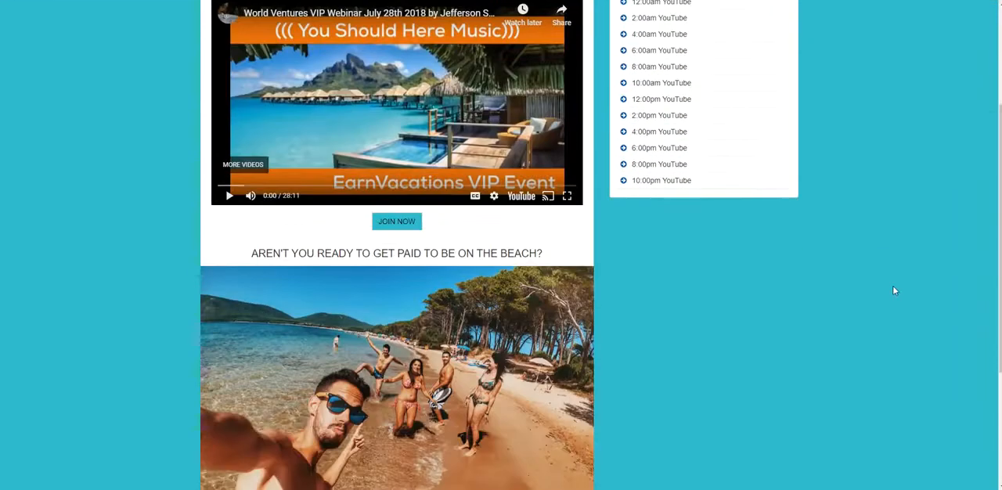
pyautogui.scroll(-2, 910, 282)
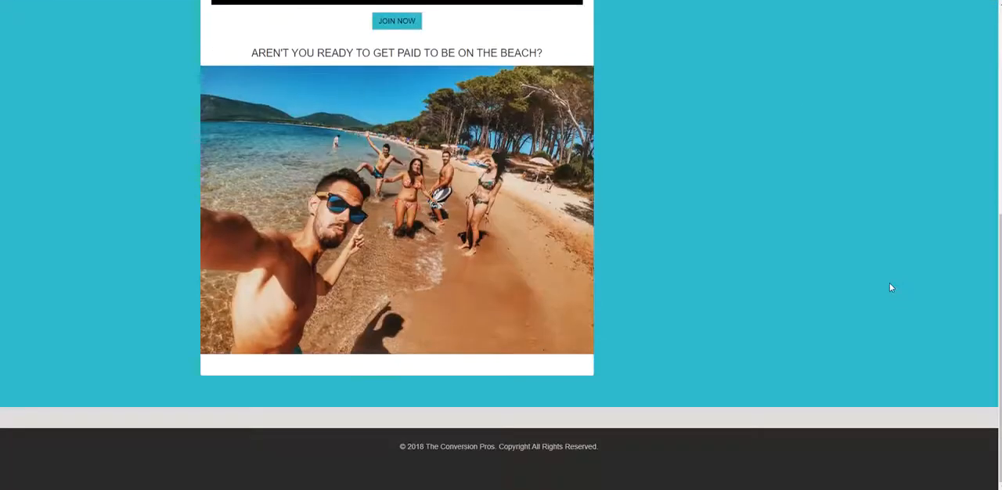
pyautogui.scroll(4, 890, 286)
pyautogui.scroll(1, 884, 274)
# - Reopen the webinar for editing and add a social link for Facebook under Follow Us
pyautogui.click(498, 53)
pyautogui.scroll(-5, 807, 280)
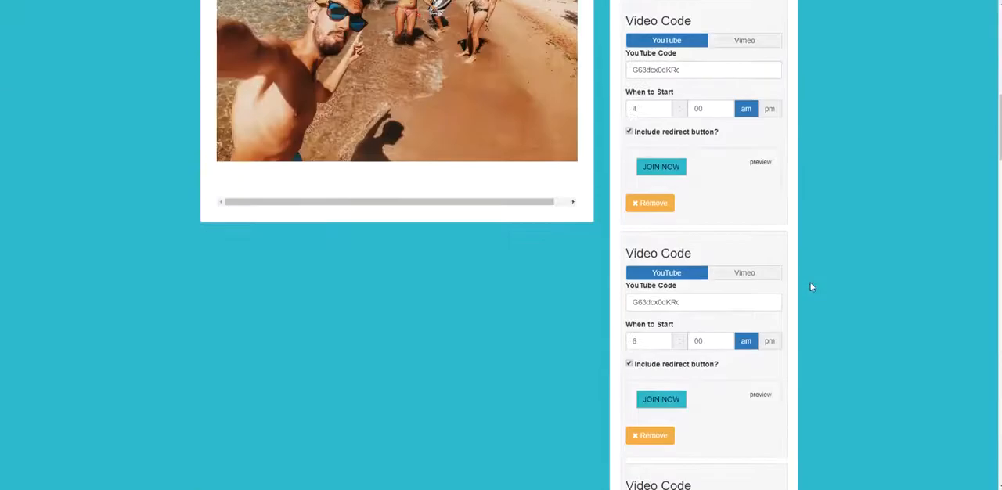
pyautogui.scroll(-10, 811, 287)
pyautogui.scroll(-10, 810, 286)
pyautogui.scroll(2, 919, 242)
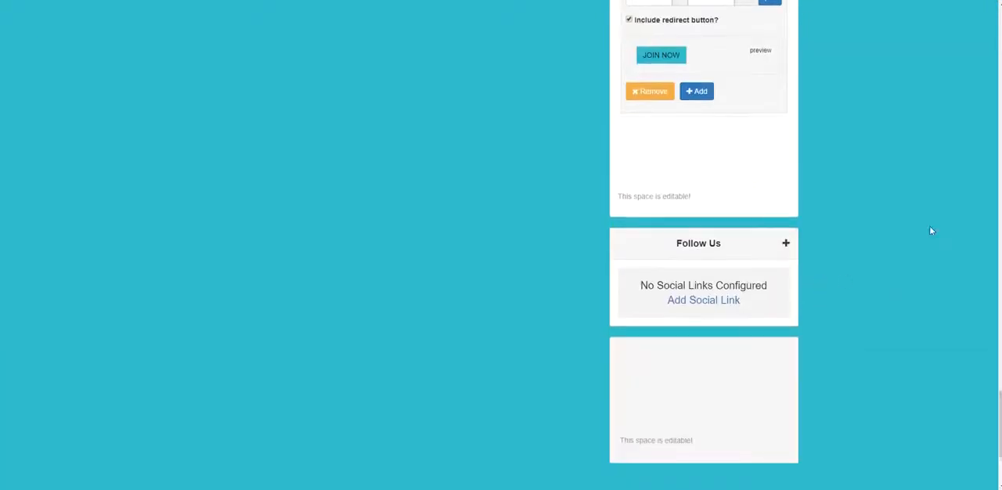
pyautogui.click(710, 305)
pyautogui.click(688, 297)
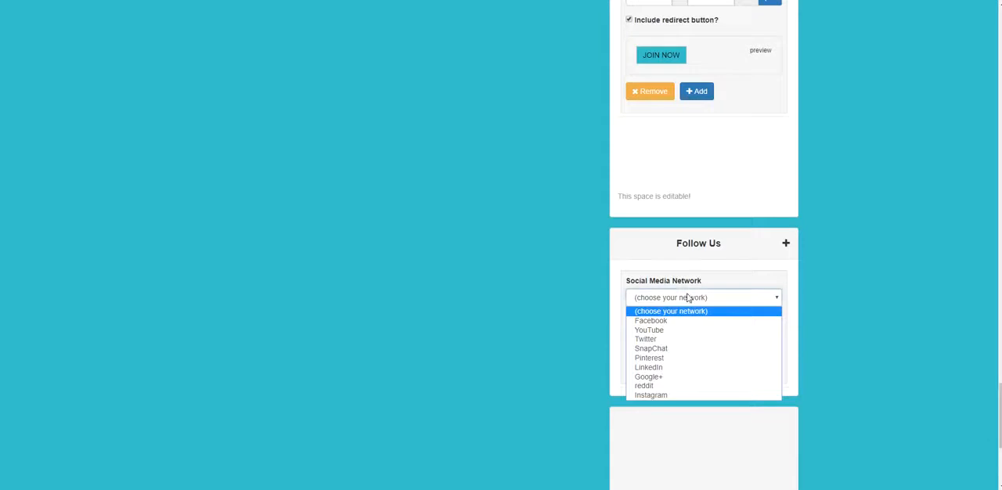
pyautogui.click(678, 321)
pyautogui.click(668, 333)
pyautogui.doubleClick(649, 338)
pyautogui.moveTo(650, 339); pyautogui.dragTo(655, 338)
pyautogui.click(753, 355)
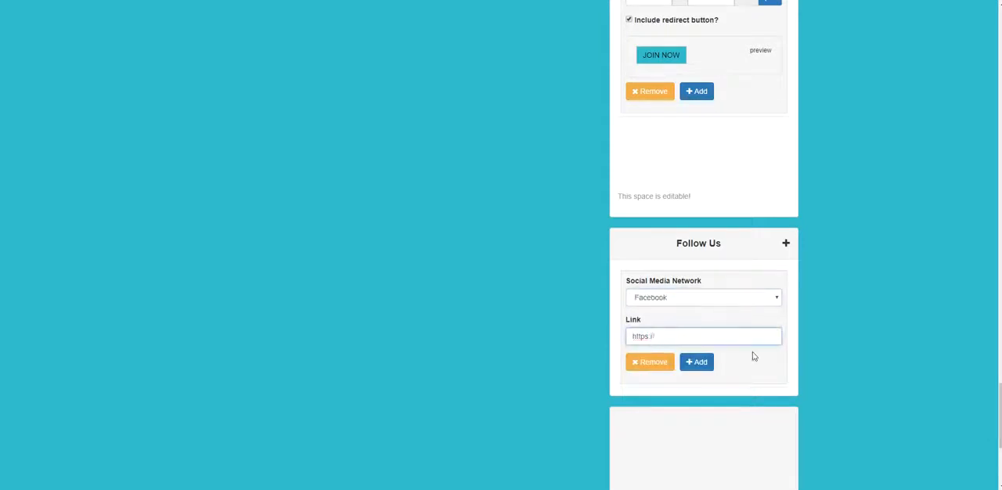
pyautogui.click(716, 341)
pyautogui.write('WWW.FACEBOOK.COM/USER')
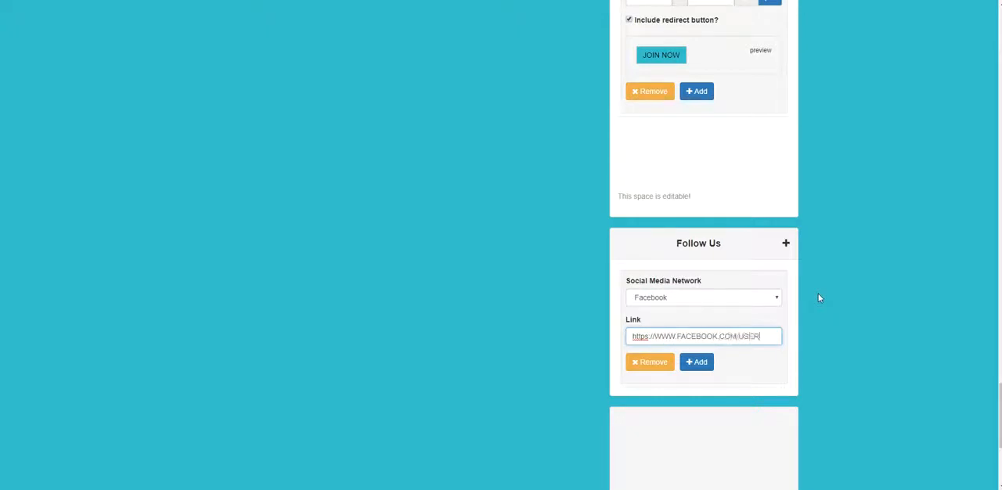
pyautogui.write('ME')
pyautogui.click(697, 364)
pyautogui.scroll(-3, 703, 356)
pyautogui.scroll(-2, 705, 352)
pyautogui.scroll(3, 728, 301)
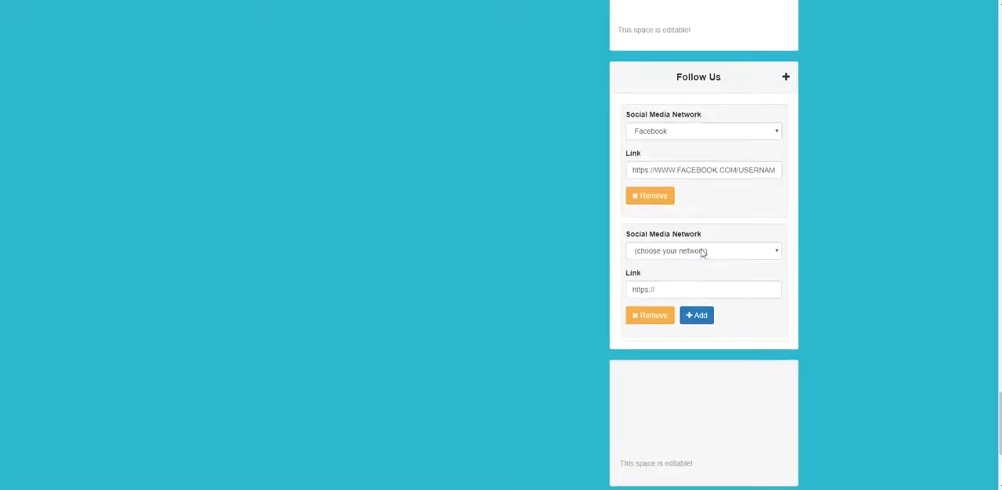
pyautogui.click(702, 252)
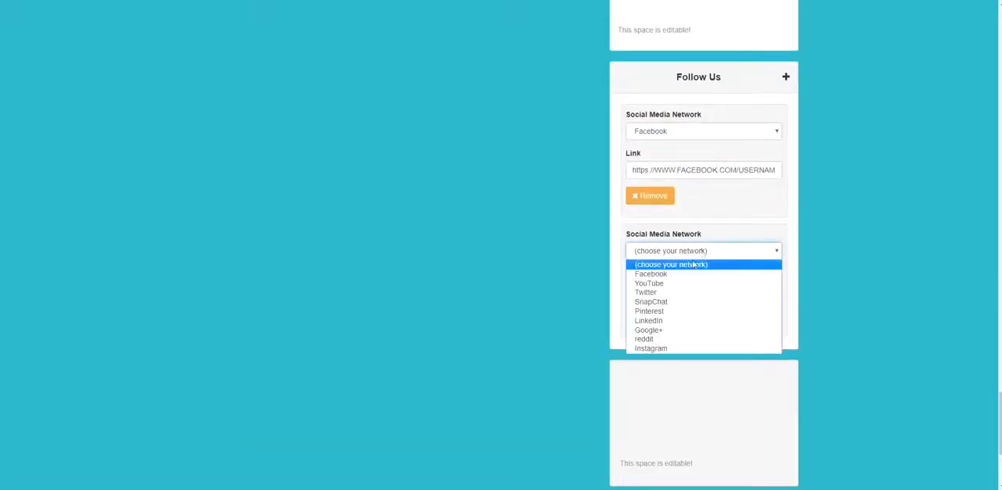
pyautogui.click(679, 349)
pyautogui.click(681, 290)
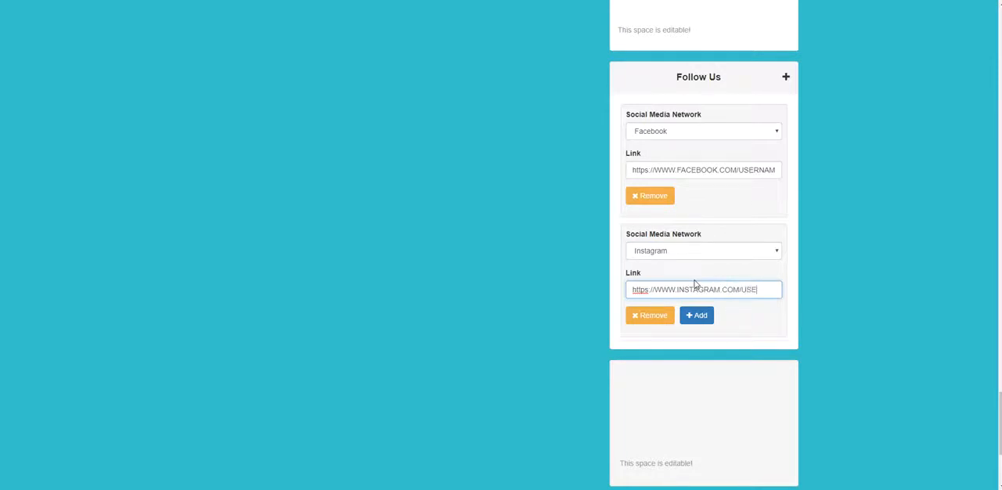
pyautogui.write('NAME')
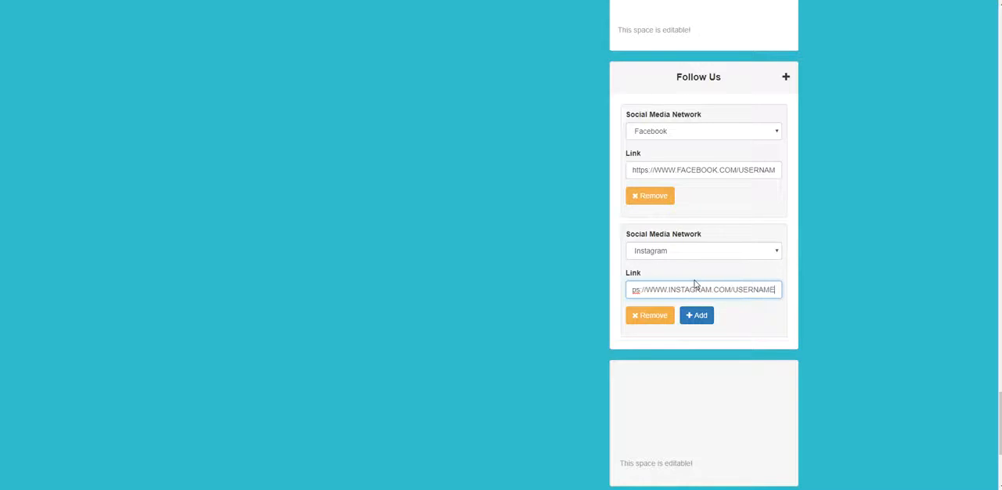
# - Add a third, blank social link entry below the Instagram one
pyautogui.click(690, 315)
pyautogui.scroll(-3, 805, 321)
pyautogui.scroll(10, 789, 285)
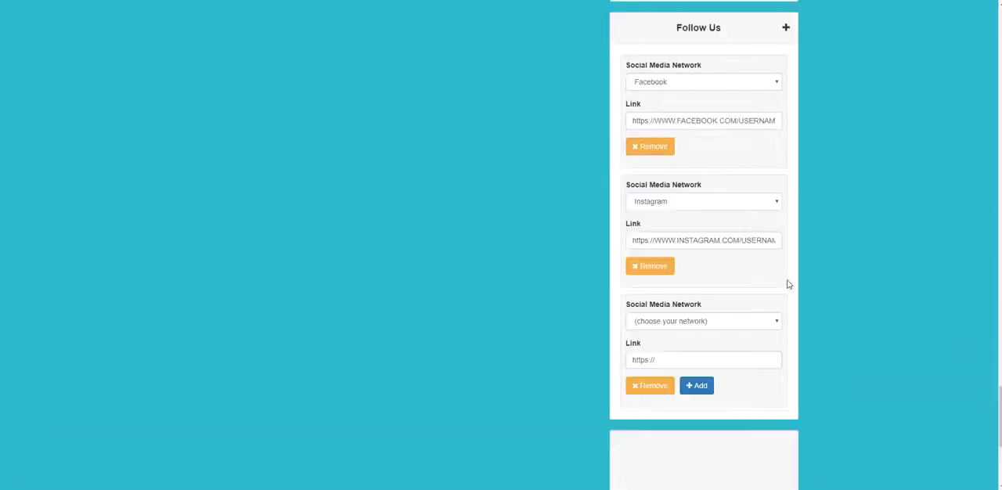
# - Save the webinar webdemo with the new social links
pyautogui.scroll(10, 834, 203)
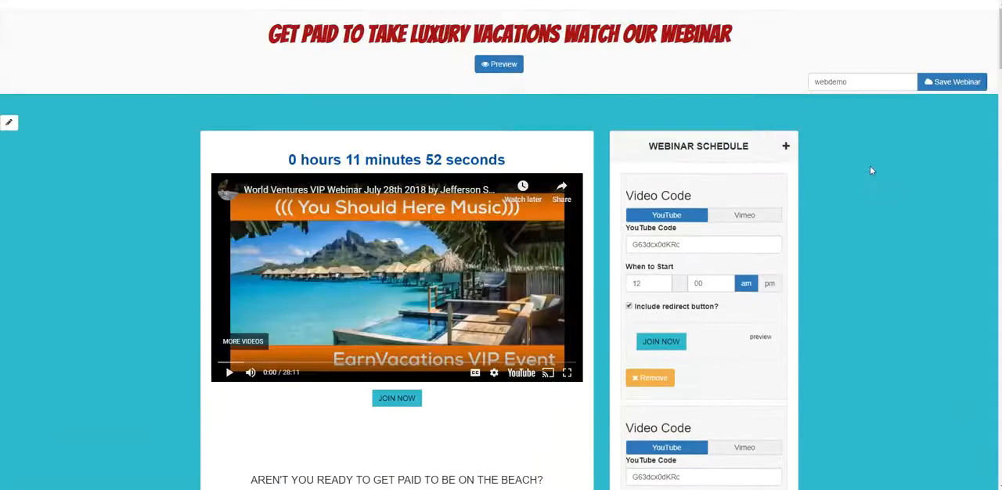
pyautogui.click(952, 81)
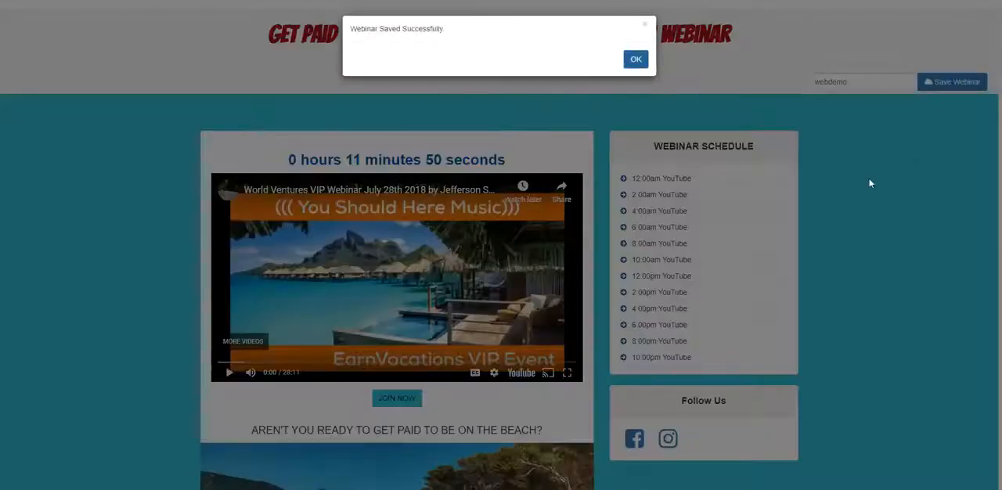
pyautogui.click(636, 59)
# - Examine the saved page for the Follow Us icons and where the social links and JOIN NOW button lead
pyautogui.scroll(-3, 689, 246)
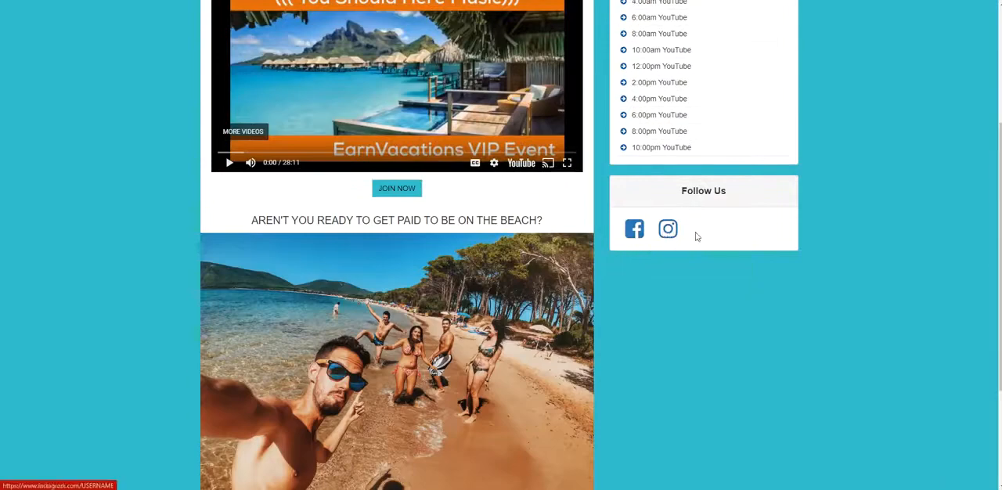
pyautogui.scroll(2, 708, 259)
pyautogui.scroll(1, 713, 273)
pyautogui.scroll(-3, 719, 279)
pyautogui.scroll(3, 724, 285)
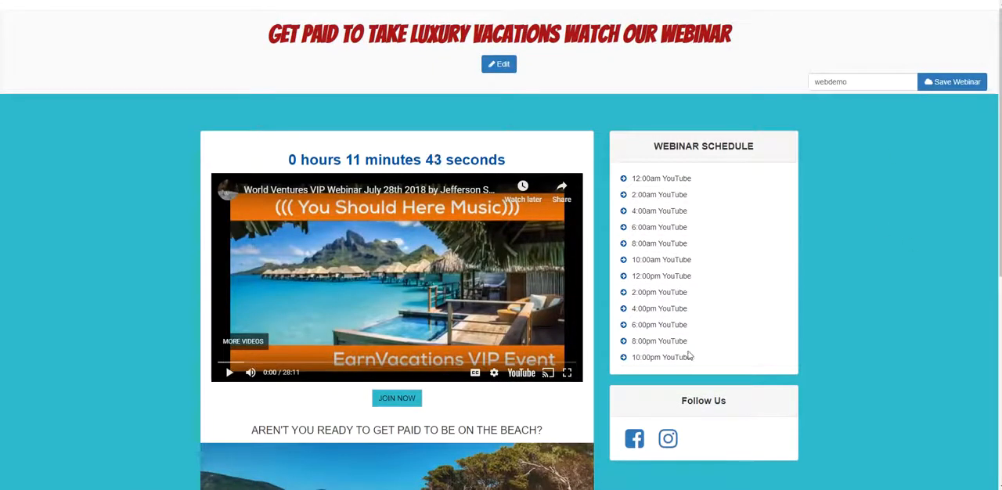
pyautogui.scroll(-2, 692, 348)
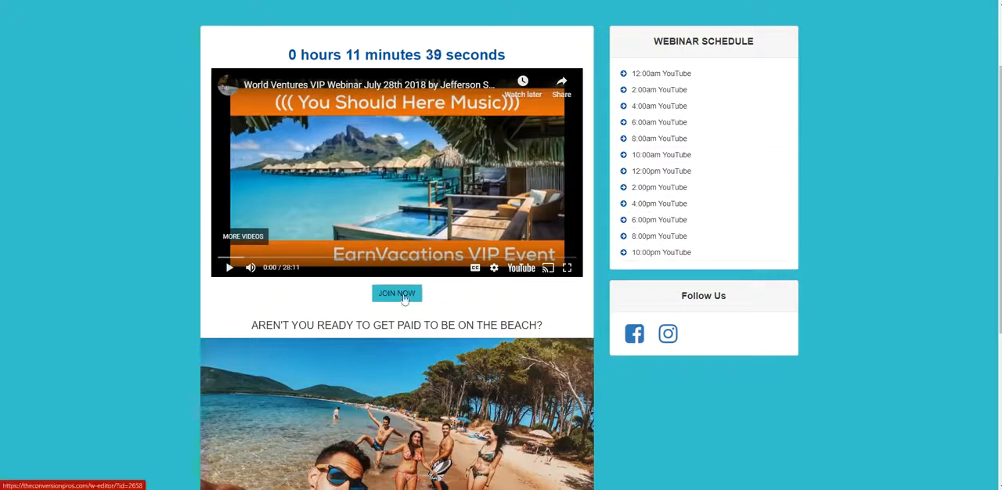
pyautogui.scroll(2, 408, 297)
pyautogui.scroll(-3, 409, 297)
pyautogui.scroll(4, 408, 297)
pyautogui.scroll(-1, 392, 294)
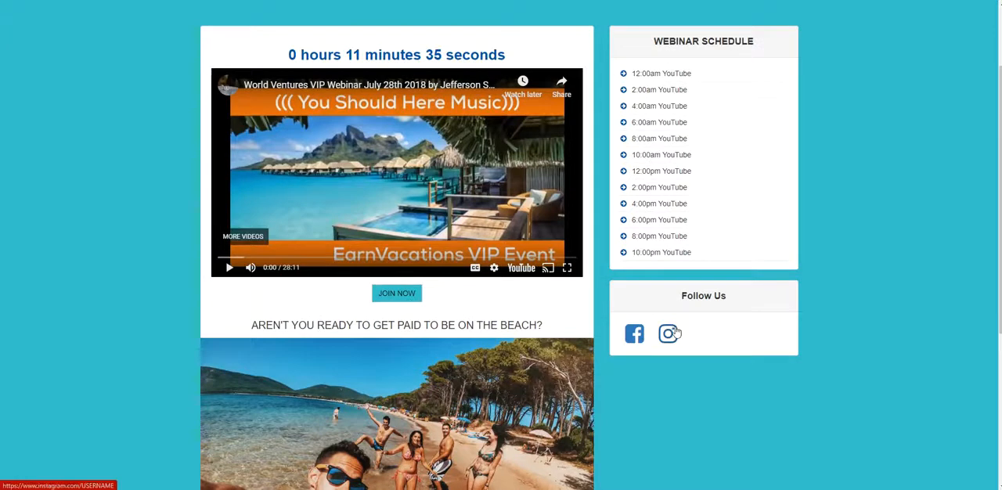
pyautogui.scroll(-2, 675, 333)
pyautogui.scroll(3, 696, 331)
pyautogui.scroll(1, 628, 167)
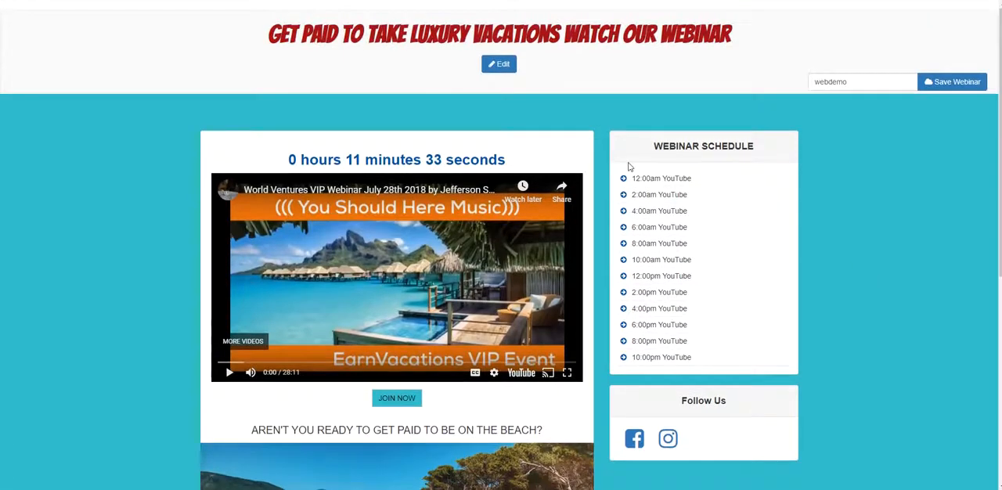
# - Reopen the webinar for editing and enter QUESTIONS CALL ME in the editable space below the video schedule entries
pyautogui.click(499, 63)
pyautogui.scroll(-10, 772, 226)
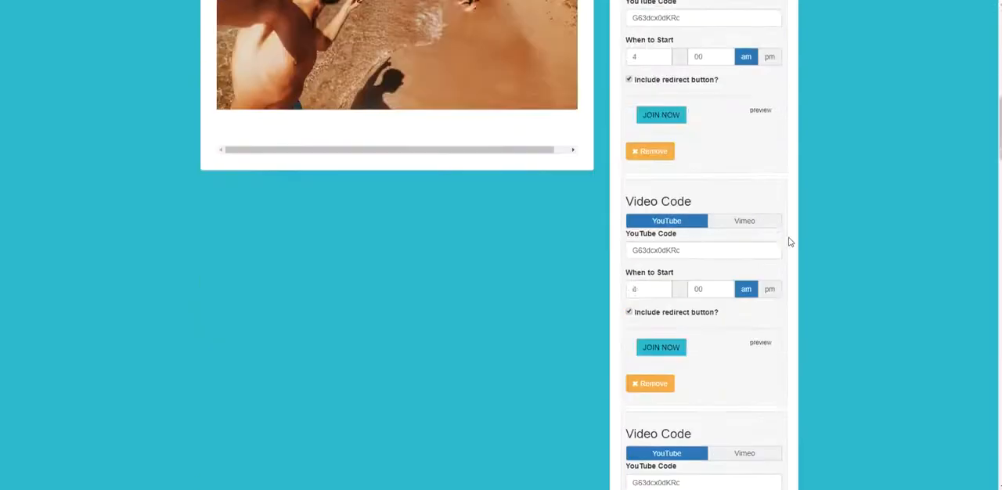
pyautogui.scroll(-10, 789, 242)
pyautogui.scroll(-10, 789, 250)
pyautogui.scroll(4, 736, 247)
pyautogui.scroll(4, 743, 250)
pyautogui.scroll(-3, 732, 243)
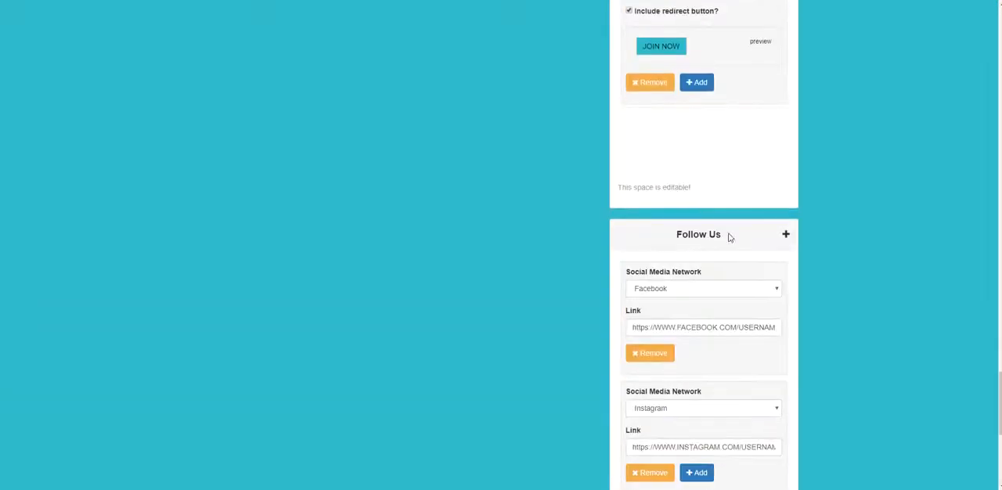
pyautogui.click(678, 187)
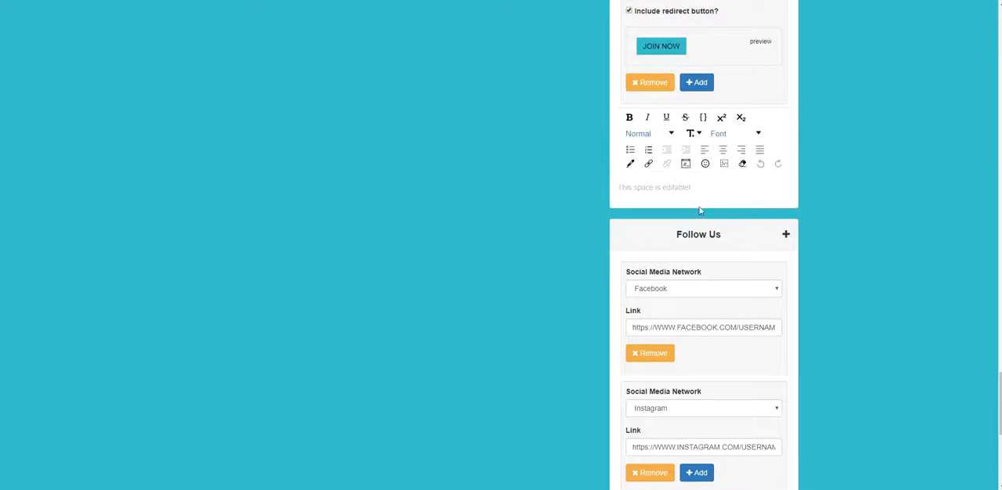
pyautogui.write('QUESTION')
pyautogui.press('BackSpace')
pyautogui.press('BackSpace')
pyautogui.press('BackSpace')
pyautogui.press('BackSpace')
pyautogui.press('BackSpace')
pyautogui.press('BackSpace')
pyautogui.press('BackSpace')
pyautogui.press('BackSpace')
pyautogui.write('QUESTIONS C')
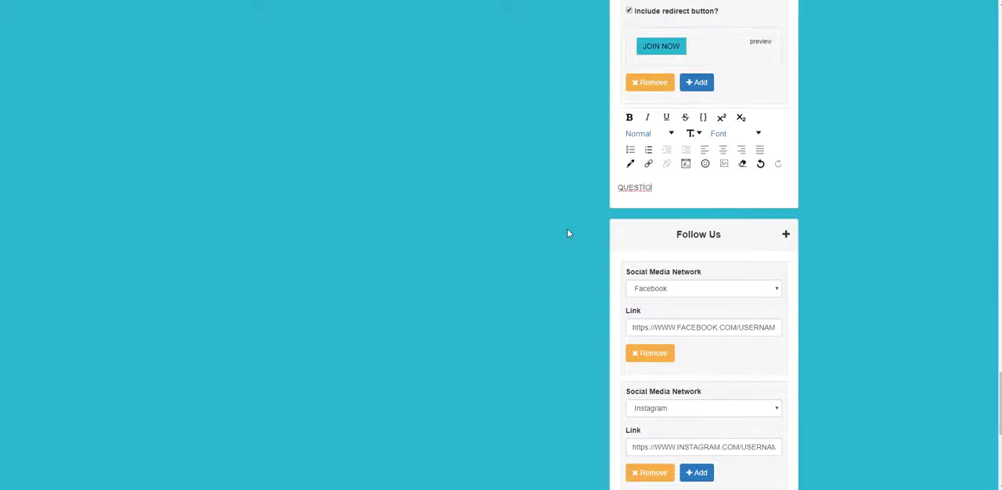
pyautogui.write('ALL ME')
# - Center the QUESTIONS CALL ME line
pyautogui.moveTo(699, 195); pyautogui.dragTo(597, 203)
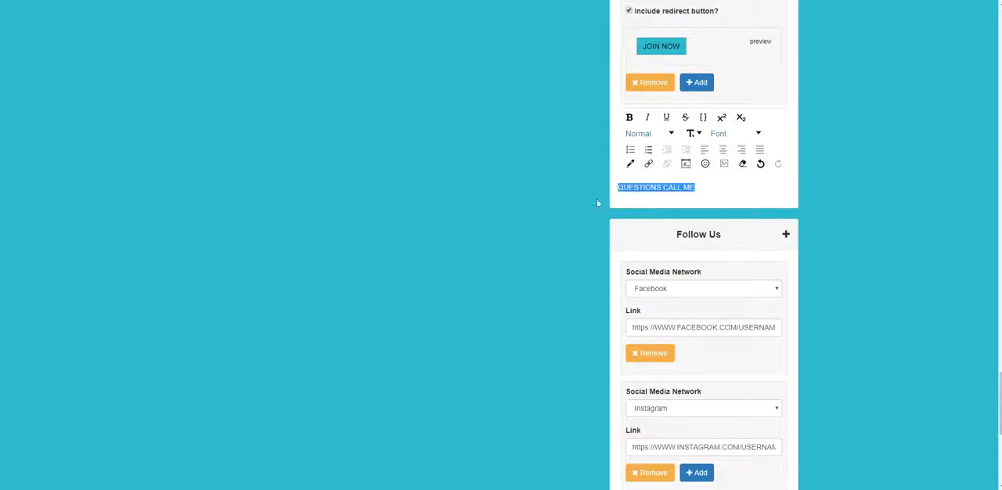
pyautogui.click(722, 149)
pyautogui.click(749, 184)
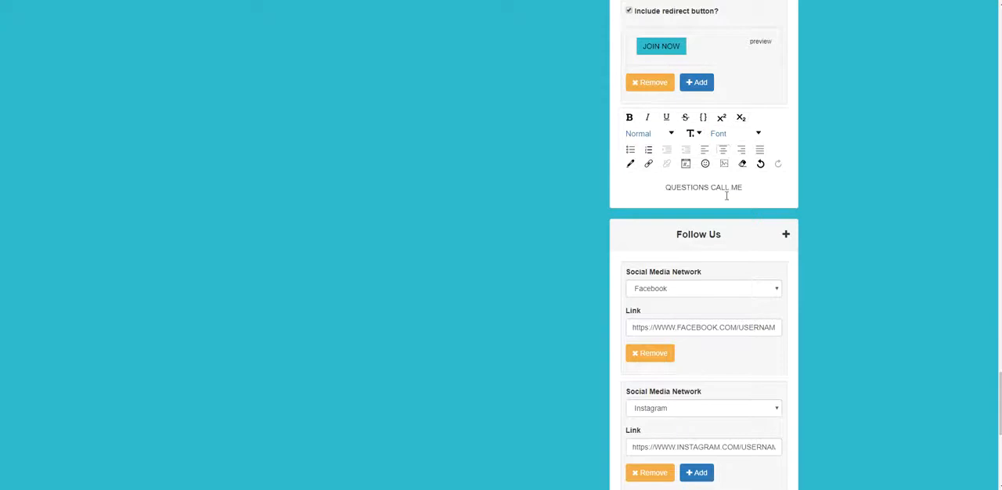
pyautogui.press('Return')
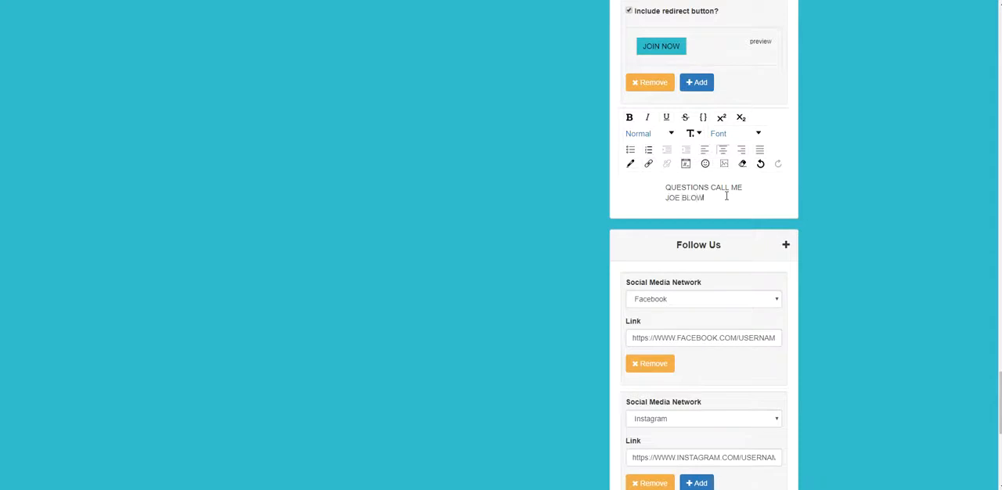
pyautogui.moveTo(703, 197)
pyautogui.mouseDown()
pyautogui.moveTo(664, 197)
pyautogui.moveTo(701, 198)
pyautogui.mouseUp()
pyautogui.click(693, 199)
pyautogui.click(723, 150)
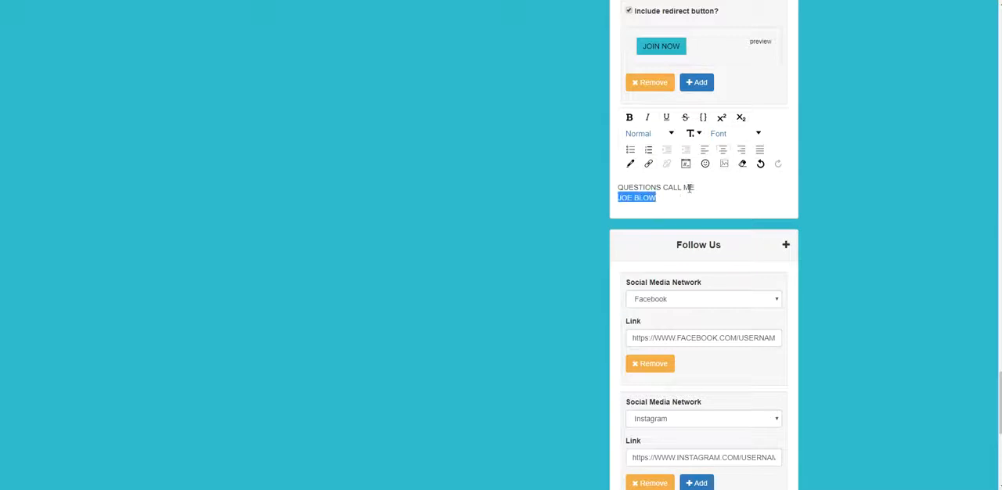
pyautogui.moveTo(653, 197); pyautogui.dragTo(629, 190)
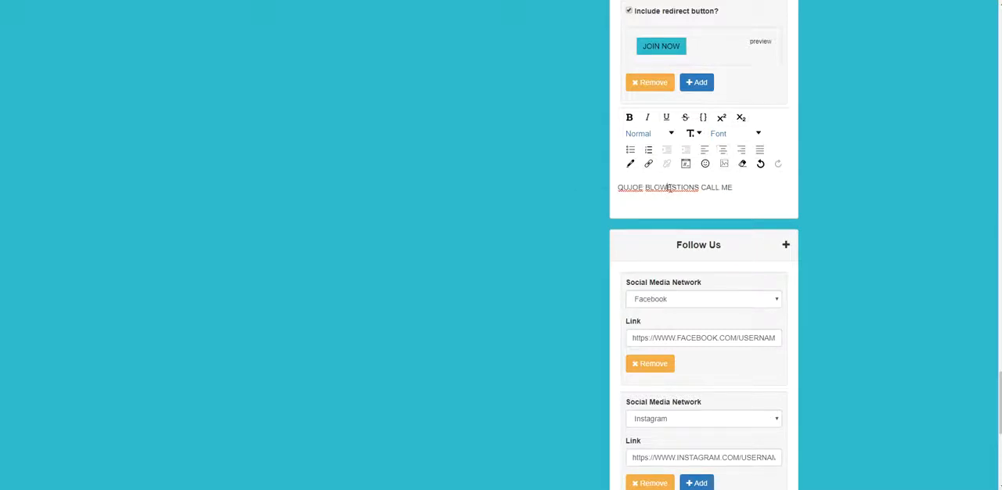
pyautogui.press('BackSpace')
pyautogui.press('BackSpace')
pyautogui.press('BackSpace')
pyautogui.press('BackSpace')
pyautogui.press('BackSpace')
pyautogui.press('BackSpace')
pyautogui.press('BackSpace')
pyautogui.press('BackSpace')
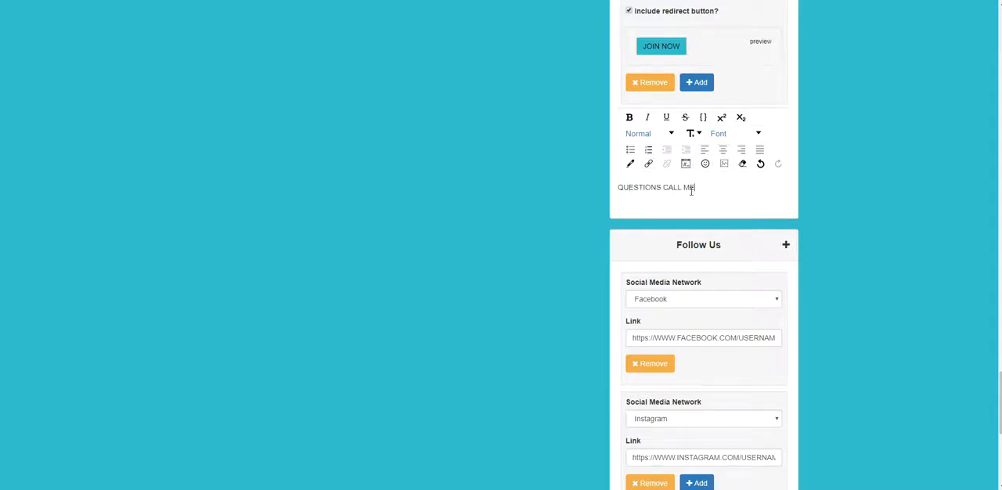
# - Add the contact's name and phone number on two separate lines directly beneath QUESTIONS CALL ME, keeping one paragraph
pyautogui.press('Return')
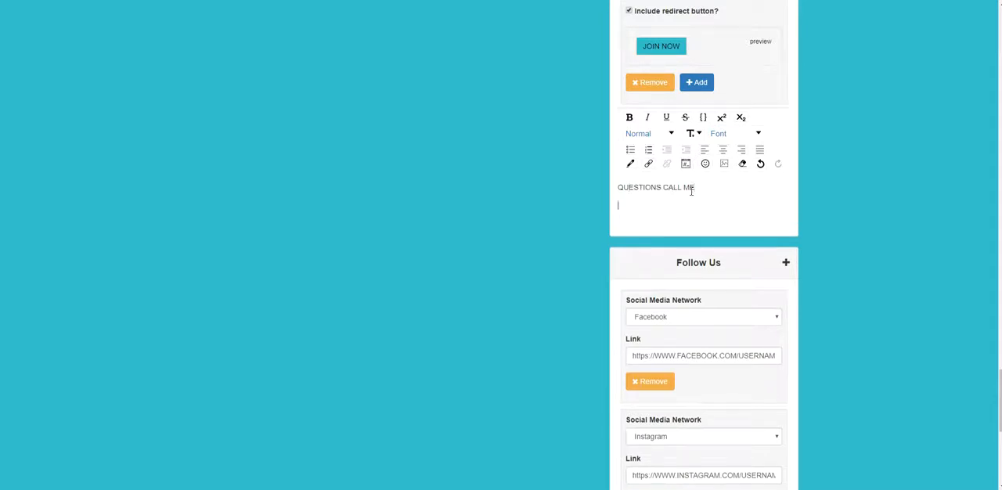
pyautogui.press('BackSpace')
pyautogui.hotkey('shift', 'Return')
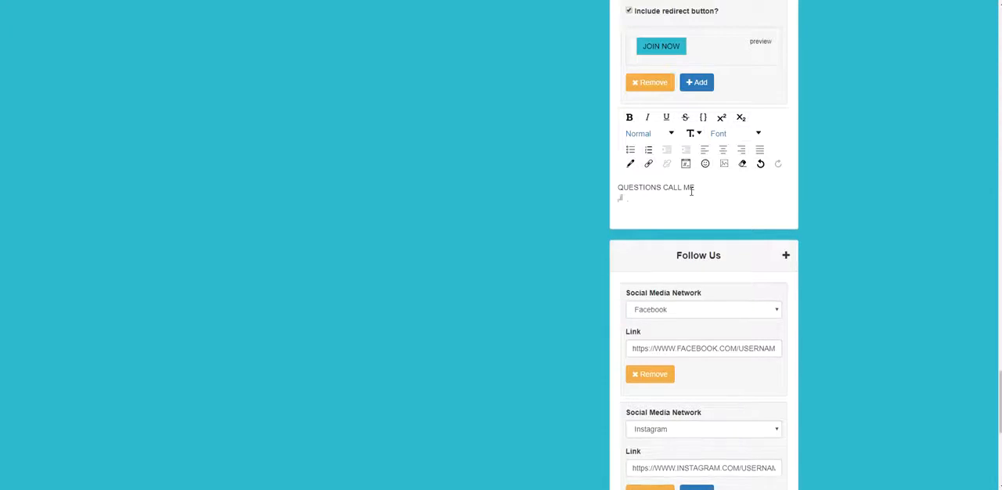
pyautogui.write('JOE BLOW')
pyautogui.hotkey('shift', 'Return')
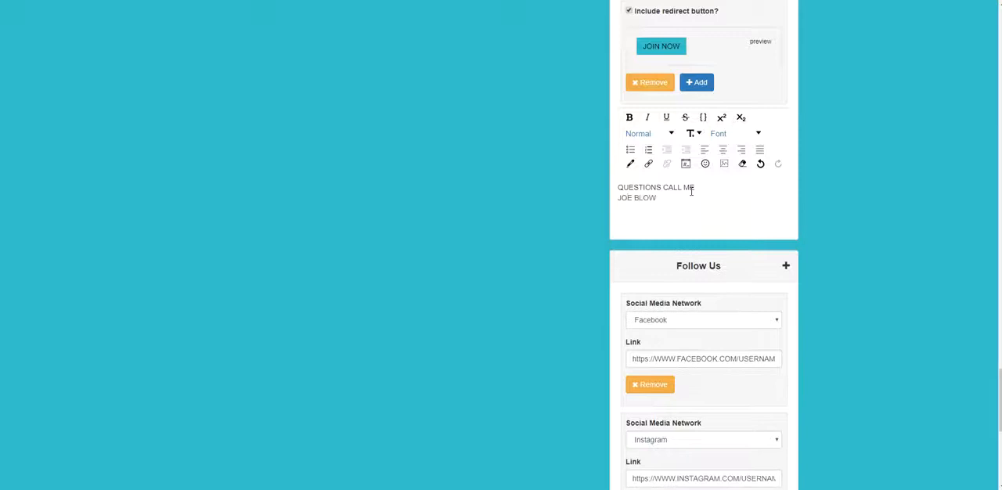
pyautogui.write('555-555-1212')
# - Center all three lines of the contact text
pyautogui.moveTo(696, 214); pyautogui.dragTo(615, 188)
pyautogui.click(722, 149)
pyautogui.click(724, 202)
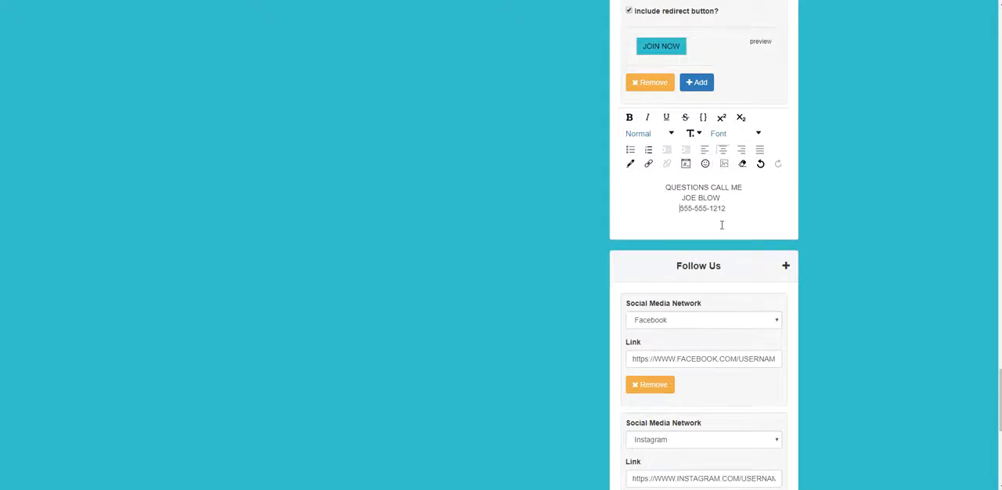
# - Set the font size of all three contact lines to 24
pyautogui.moveTo(731, 209); pyautogui.dragTo(651, 193)
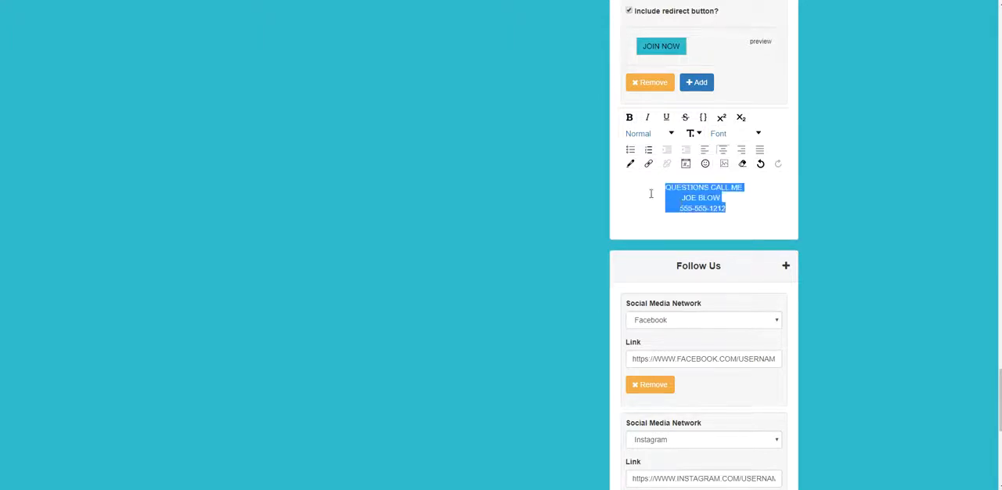
pyautogui.click(694, 136)
pyautogui.click(695, 224)
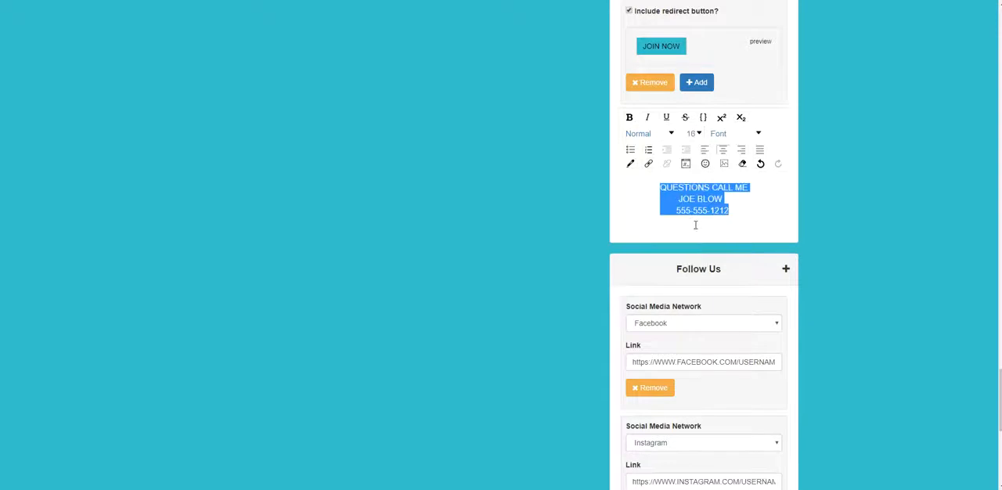
pyautogui.click(694, 134)
pyautogui.scroll(-1, 692, 150)
pyautogui.click(690, 154)
pyautogui.scroll(2, 690, 154)
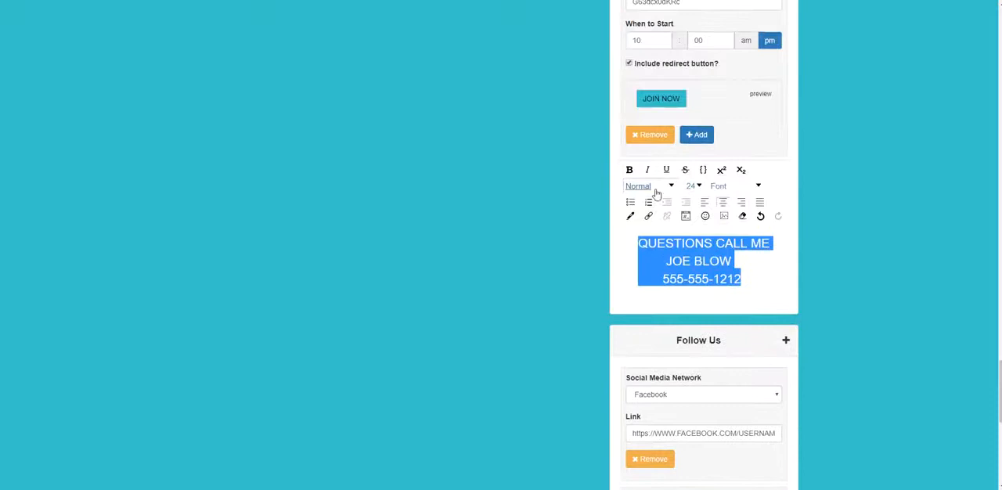
pyautogui.click(656, 193)
pyautogui.scroll(-1, 653, 209)
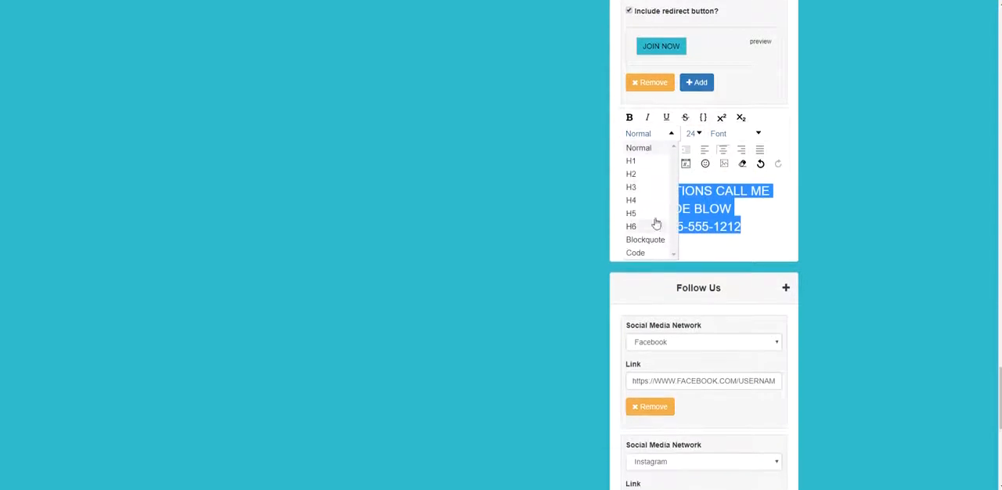
pyautogui.press('Escape')
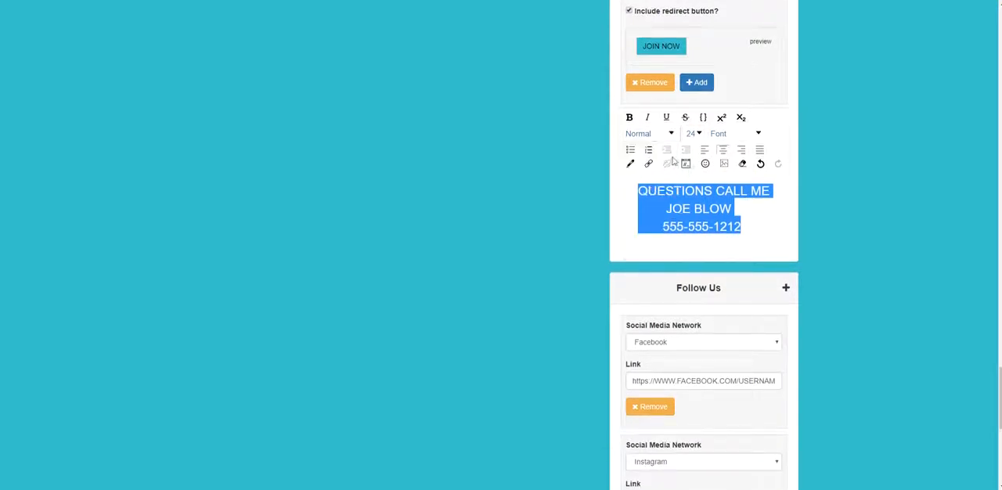
# - Make the three contact lines bold and italic
pyautogui.click(629, 117)
pyautogui.click(647, 117)
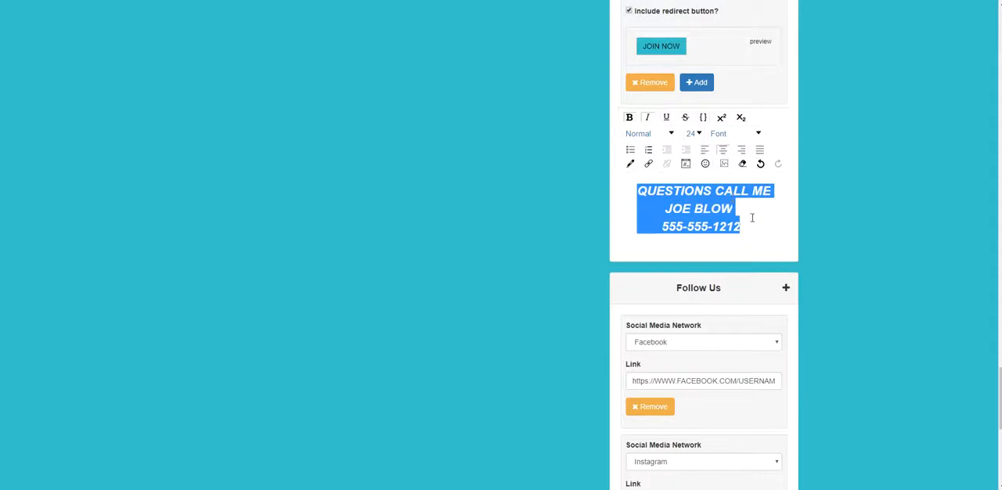
pyautogui.click(751, 220)
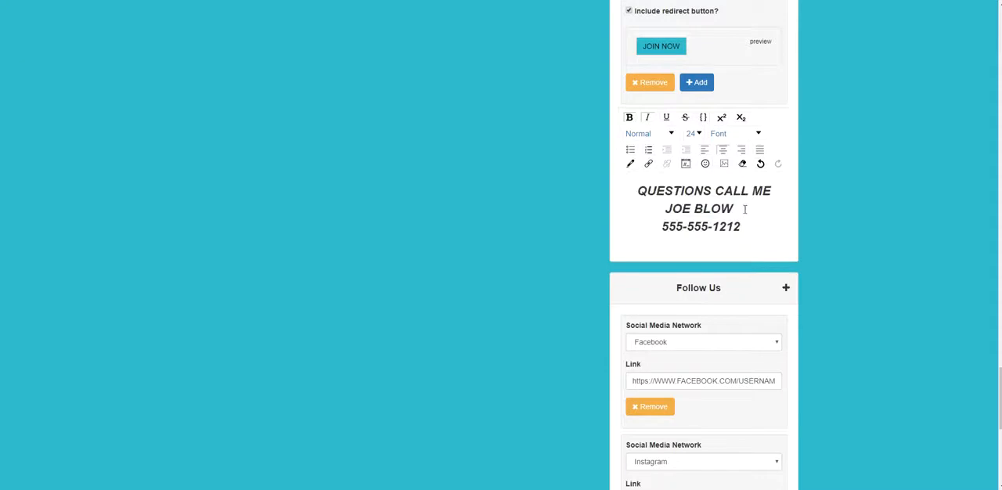
# - Color the QUESTIONS CALL ME line light blue
pyautogui.moveTo(742, 227); pyautogui.dragTo(638, 190)
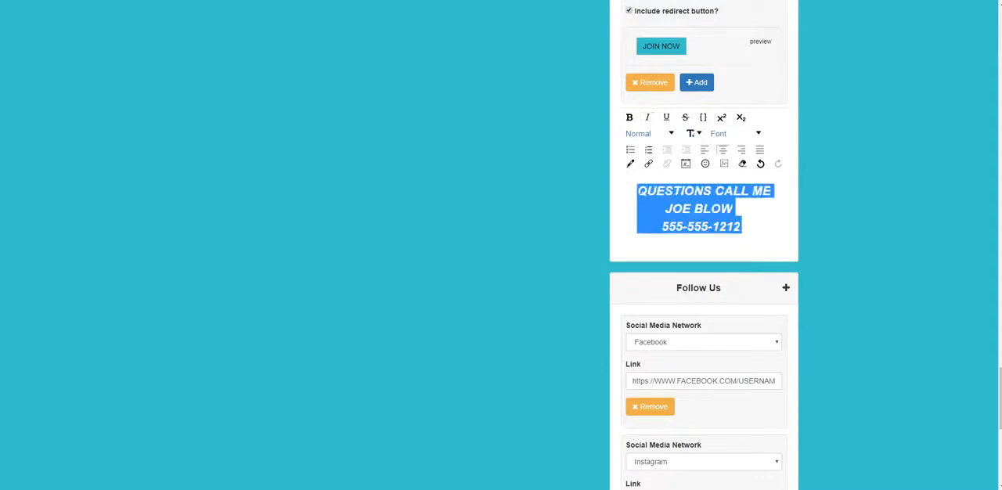
pyautogui.moveTo(771, 198); pyautogui.dragTo(735, 190)
pyautogui.moveTo(638, 191); pyautogui.dragTo(770, 196)
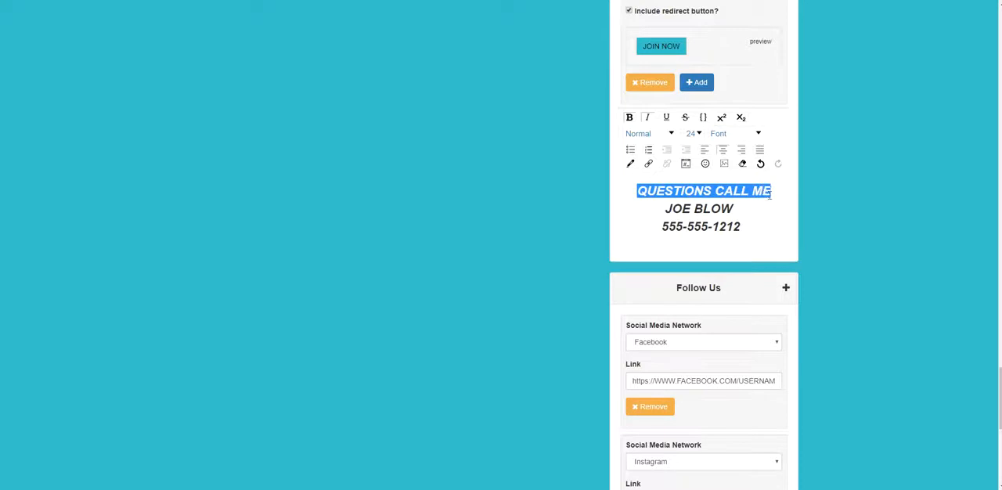
pyautogui.click(631, 165)
pyautogui.scroll(-3, 675, 227)
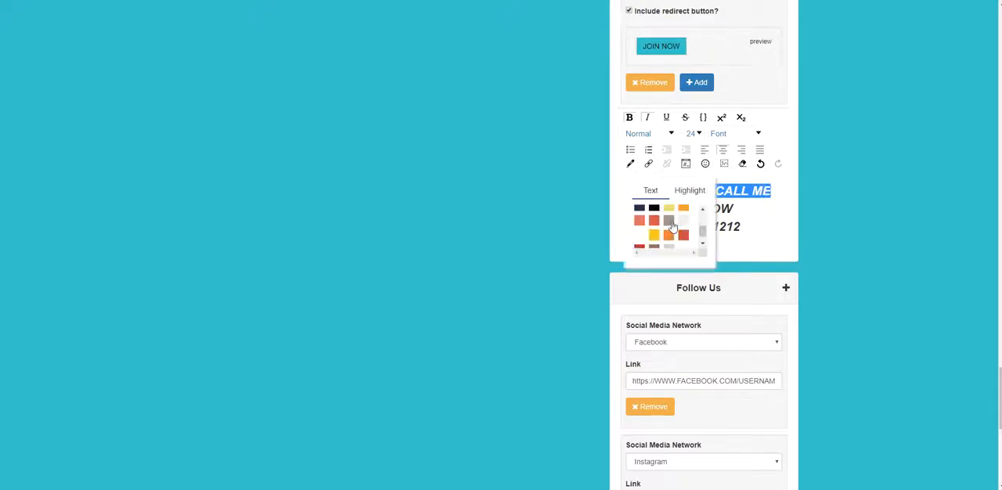
pyautogui.scroll(3, 676, 226)
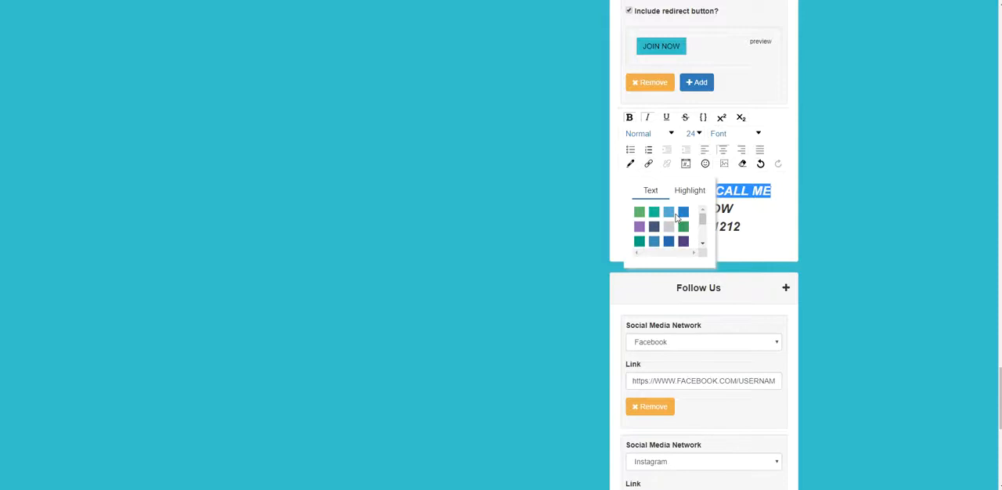
pyautogui.click(670, 213)
pyautogui.click(659, 198)
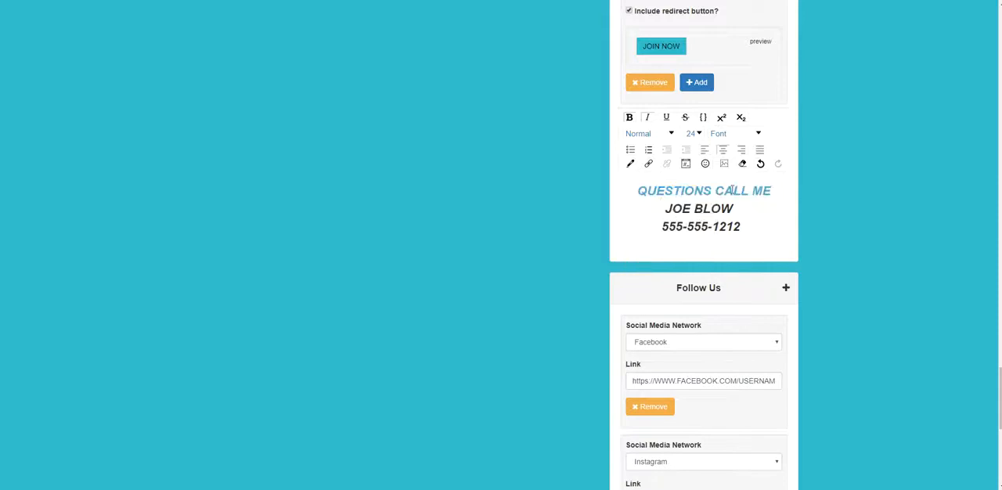
# - Color the phone number line the same light blue as QUESTIONS CALL ME
pyautogui.moveTo(741, 227); pyautogui.dragTo(661, 228)
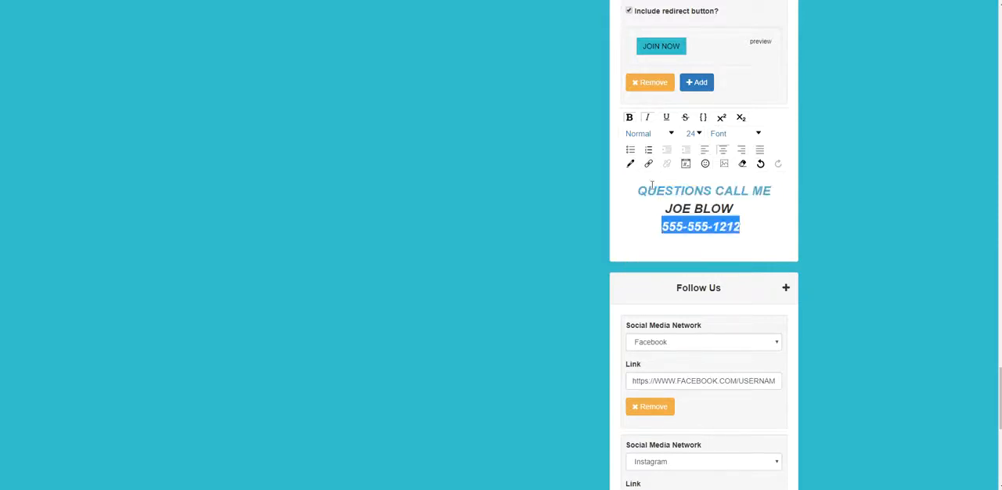
pyautogui.click(630, 163)
pyautogui.scroll(-3, 654, 235)
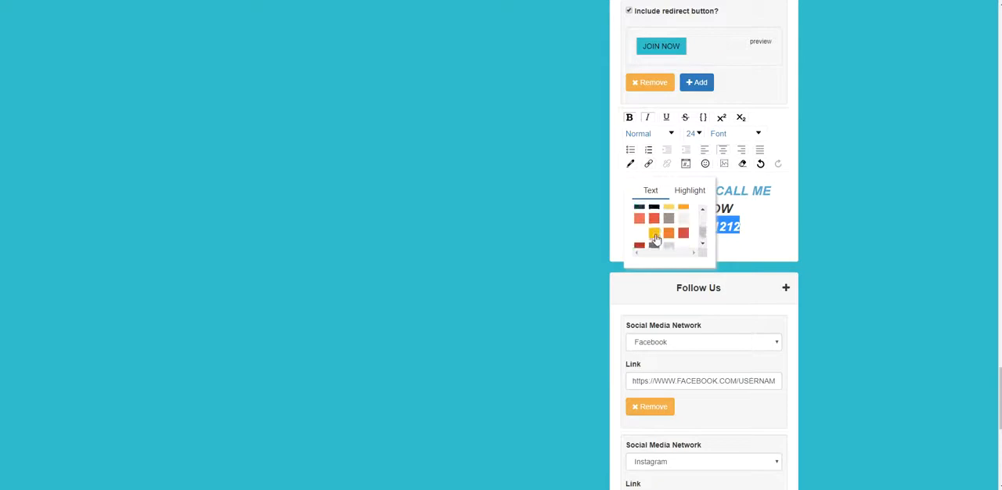
pyautogui.scroll(3, 664, 237)
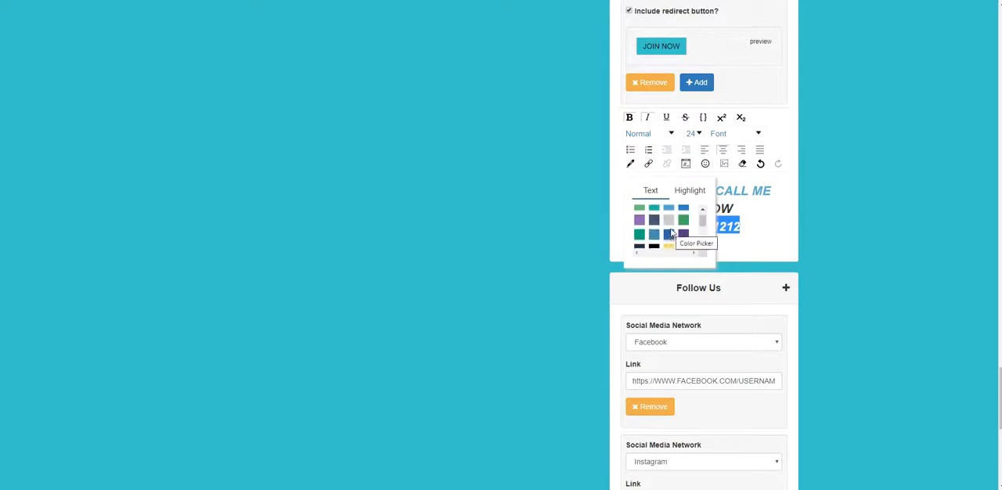
pyautogui.click(673, 207)
pyautogui.click(753, 240)
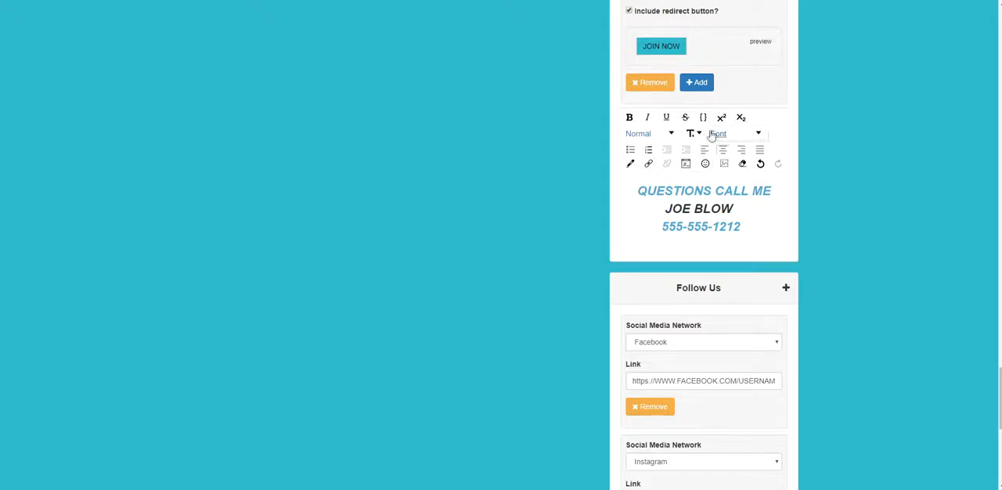
# - Switch to the Facebook profile page and copy the image address of the profile photo
pyautogui.click(422, 1)
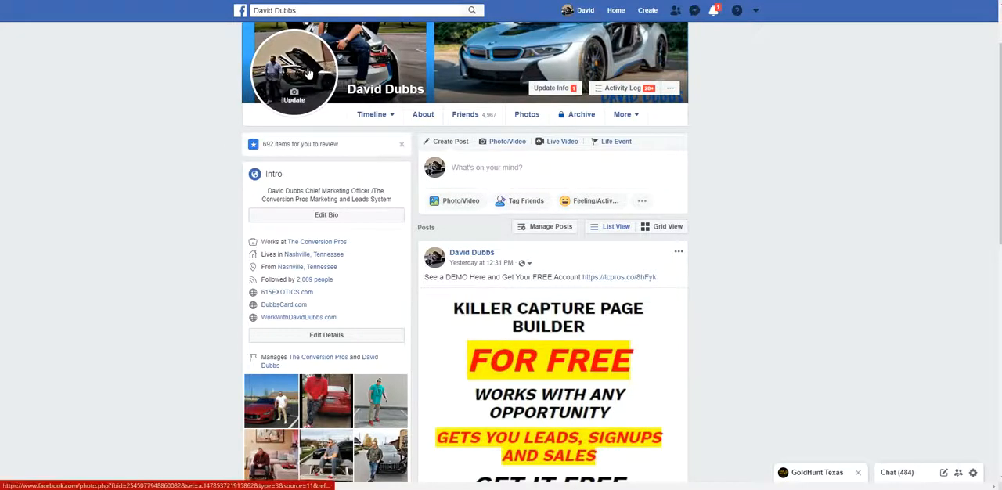
pyautogui.rightClick(293, 50)
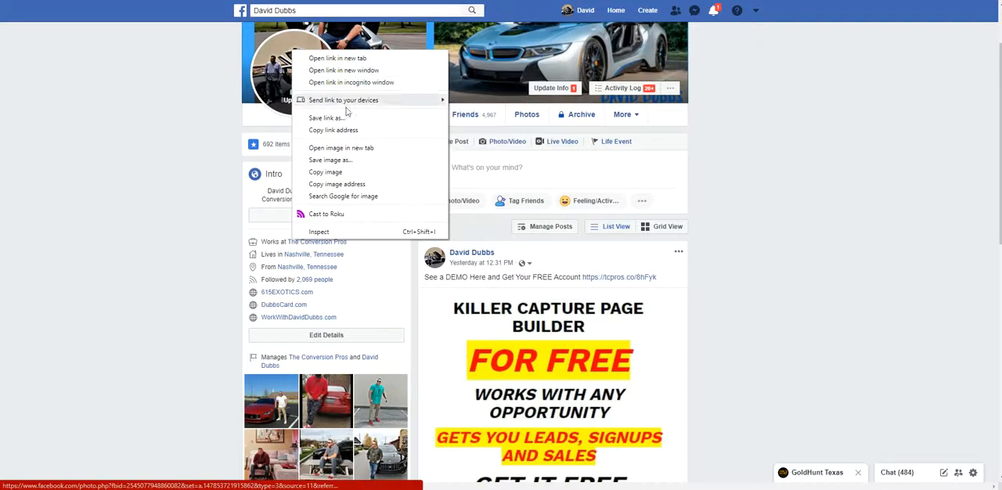
pyautogui.click(344, 184)
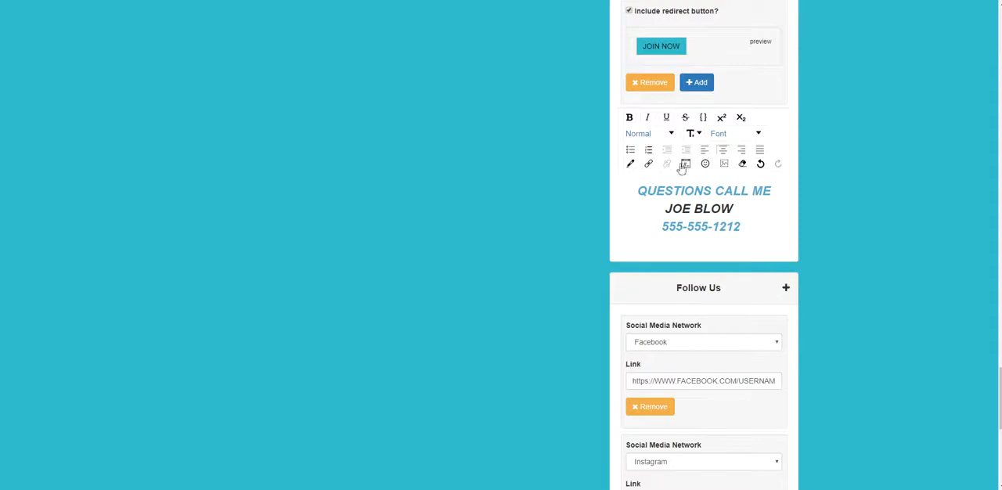
# - Insert the profile photo under the phone number in the contact block using the copied image URL, keeping automatic height and width
pyautogui.click(724, 164)
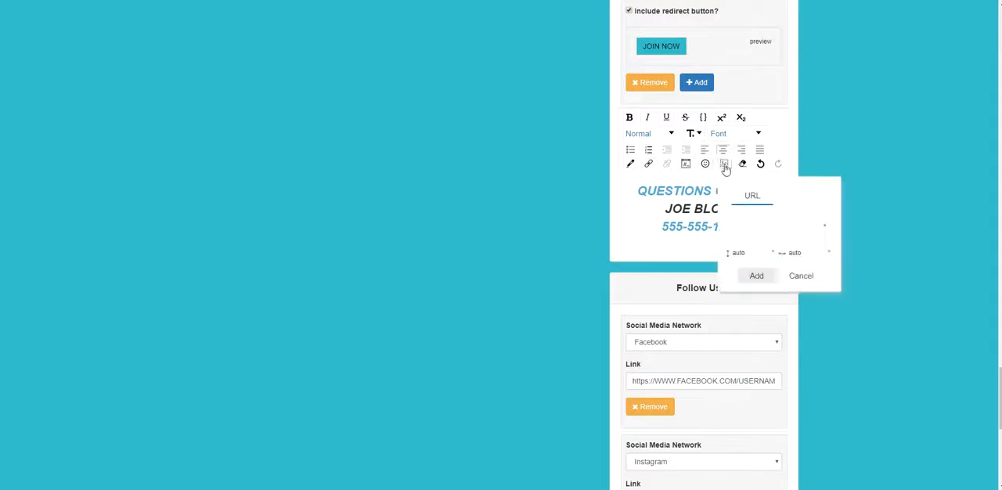
pyautogui.rightClick(755, 229)
pyautogui.click(783, 312)
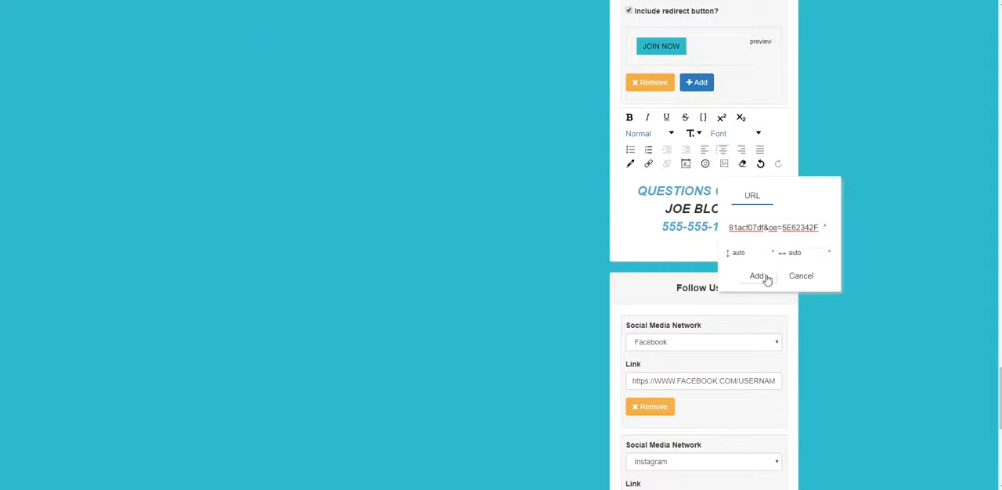
pyautogui.click(761, 278)
pyautogui.click(843, 300)
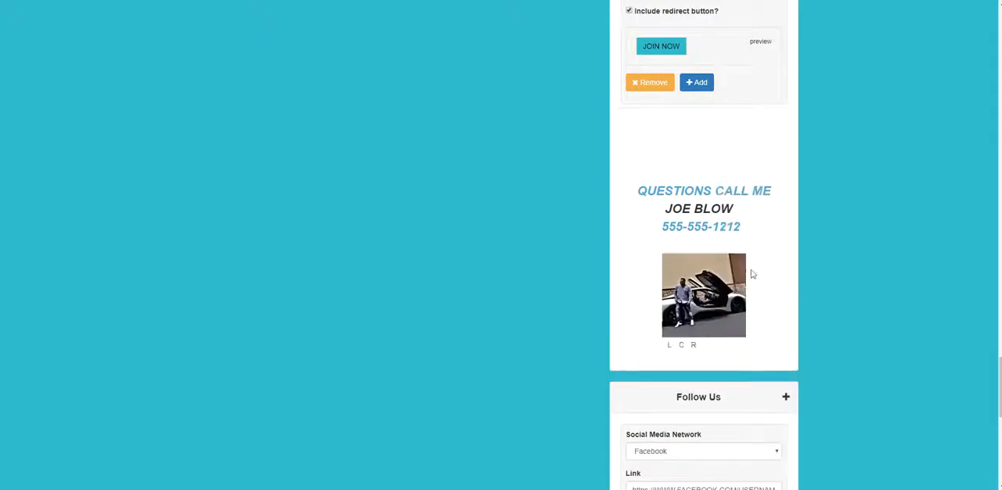
# - Switch to the Facebook profile page, view the profile photo full size, close it, and bring up the photo's image copy options
pyautogui.scroll(2, 756, 271)
pyautogui.scroll(-3, 740, 266)
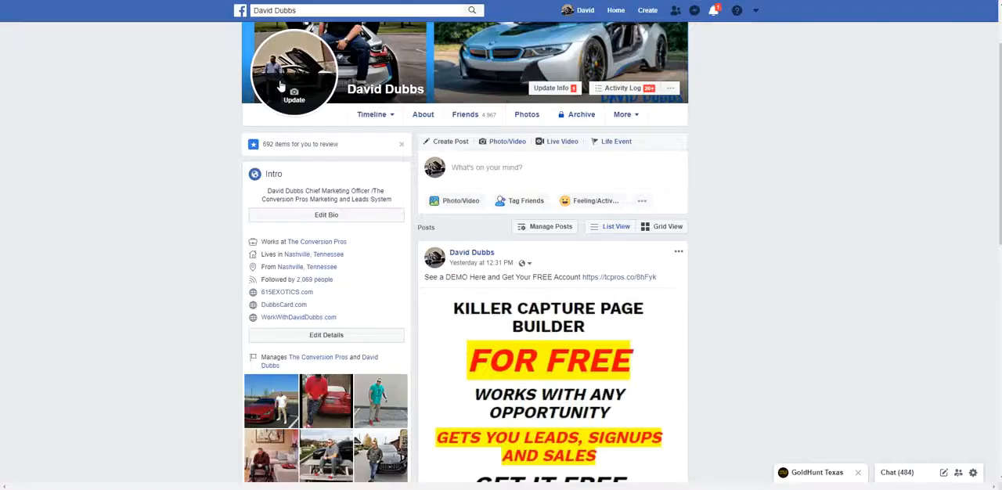
pyautogui.click(291, 67)
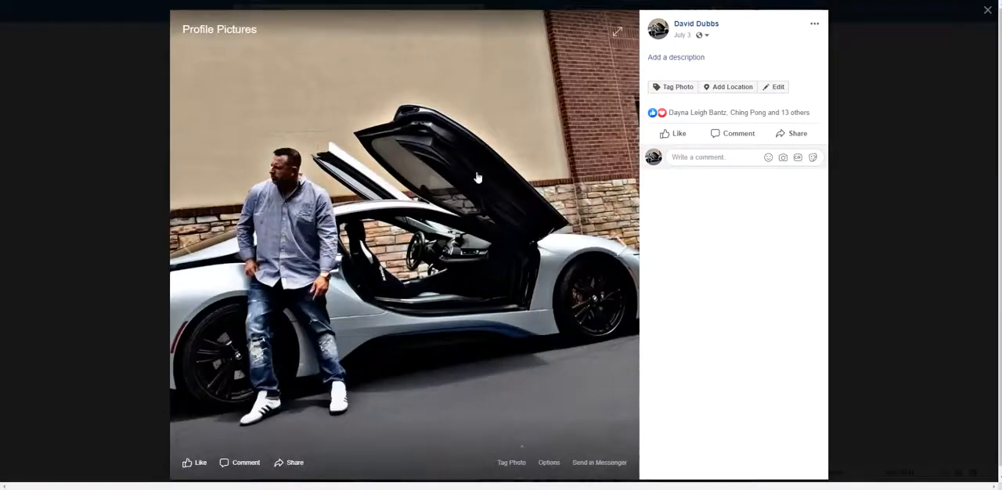
pyautogui.click(31, 90)
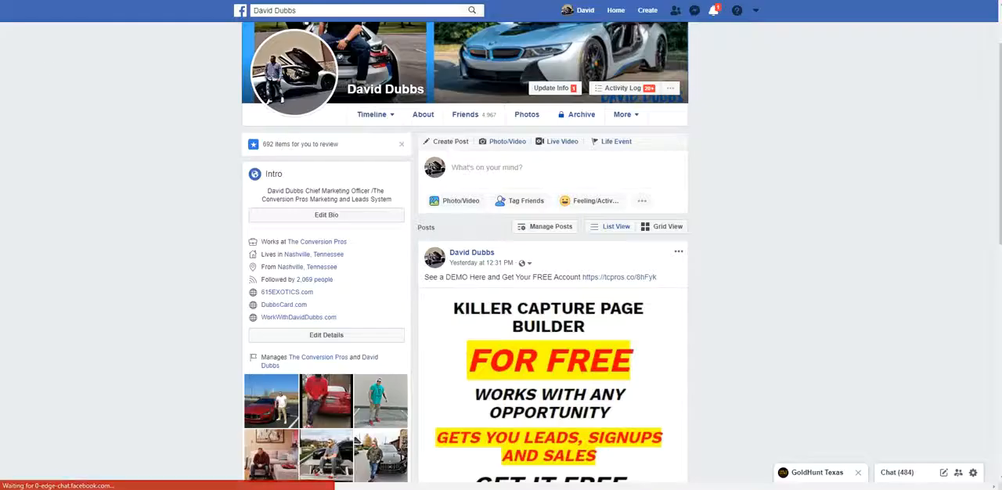
pyautogui.rightClick(311, 51)
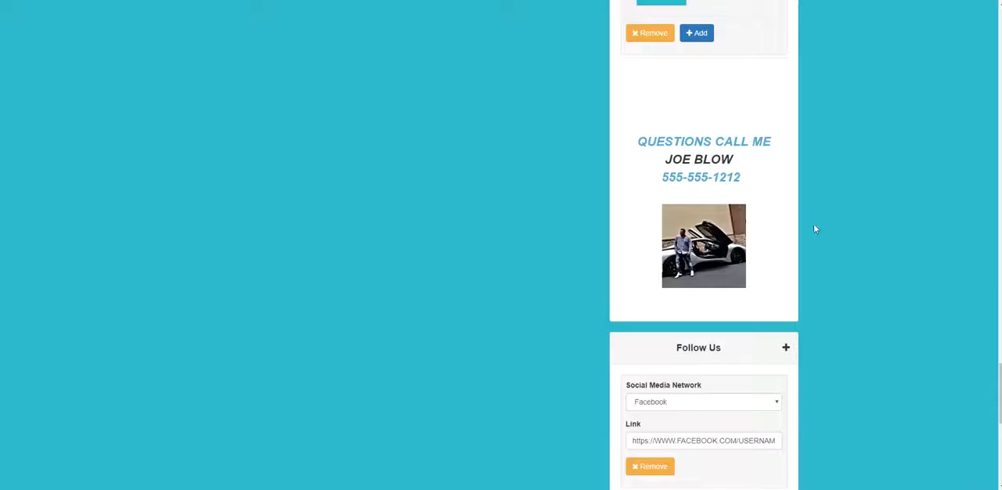
# - Return to the webinar page, save the webinar webdemo, and dismiss the save message
pyautogui.scroll(2, 815, 223)
pyautogui.scroll(-1, 731, 221)
pyautogui.scroll(-2, 732, 222)
pyautogui.scroll(8, 788, 253)
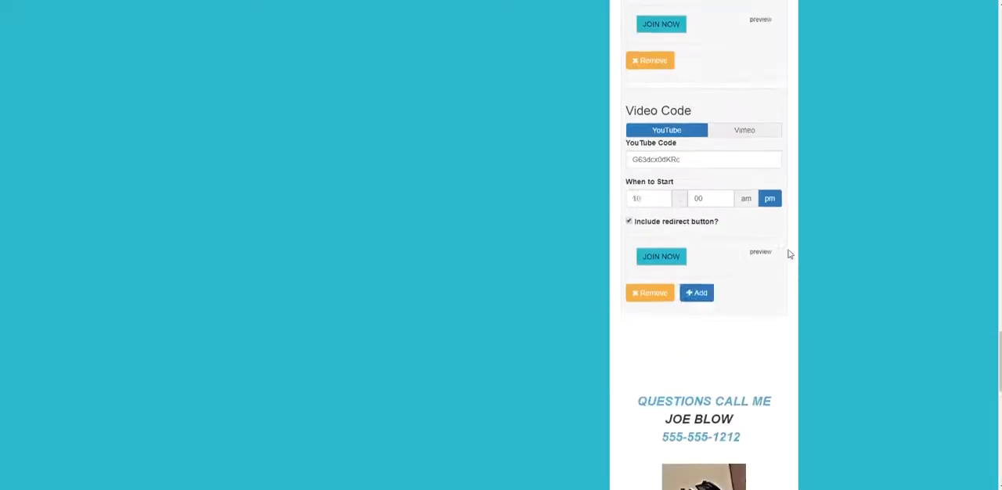
pyautogui.scroll(-1, 933, 151)
pyautogui.scroll(10, 916, 70)
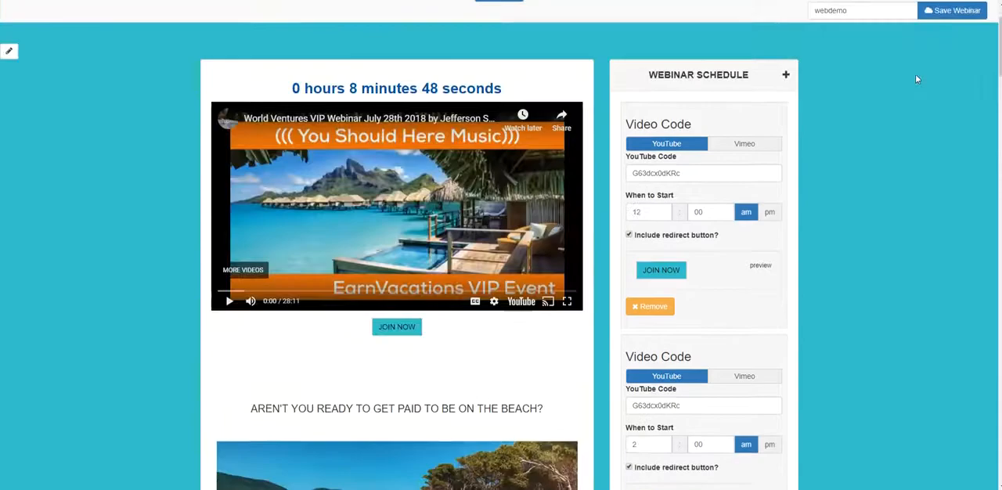
pyautogui.click(947, 79)
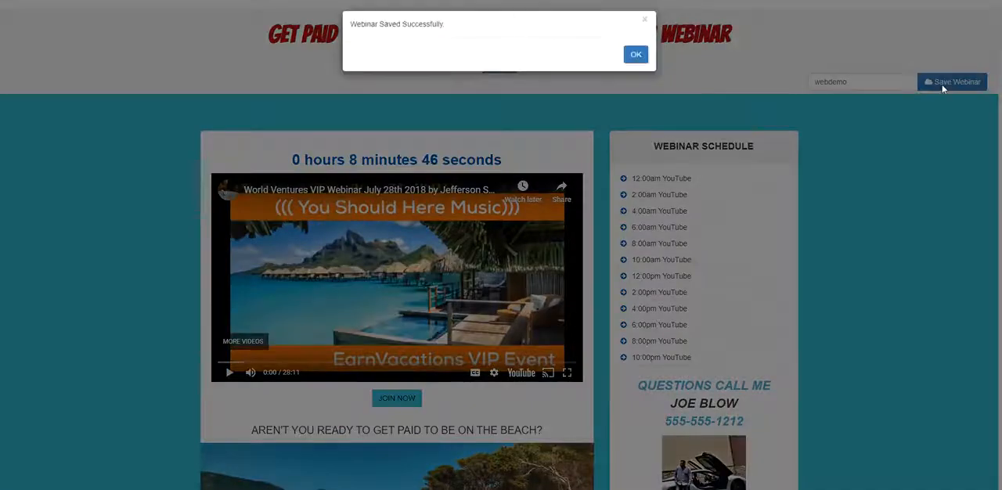
pyautogui.click(636, 58)
# - Review the webinar page preview, including the video schedule, JOIN NOW button, beach image, contact block and Follow Us links
pyautogui.scroll(-4, 943, 132)
pyautogui.scroll(3, 943, 131)
pyautogui.scroll(3, 942, 132)
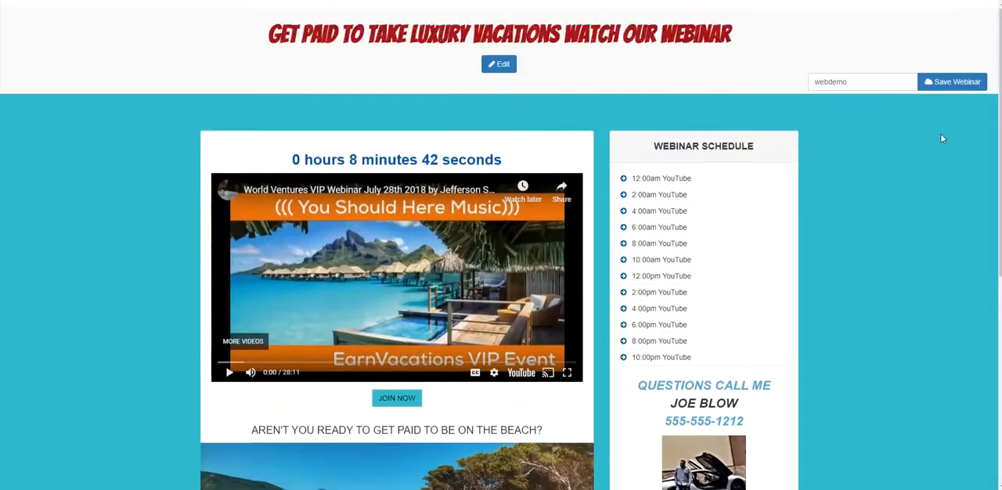
pyautogui.scroll(-5, 940, 133)
pyautogui.scroll(5, 939, 134)
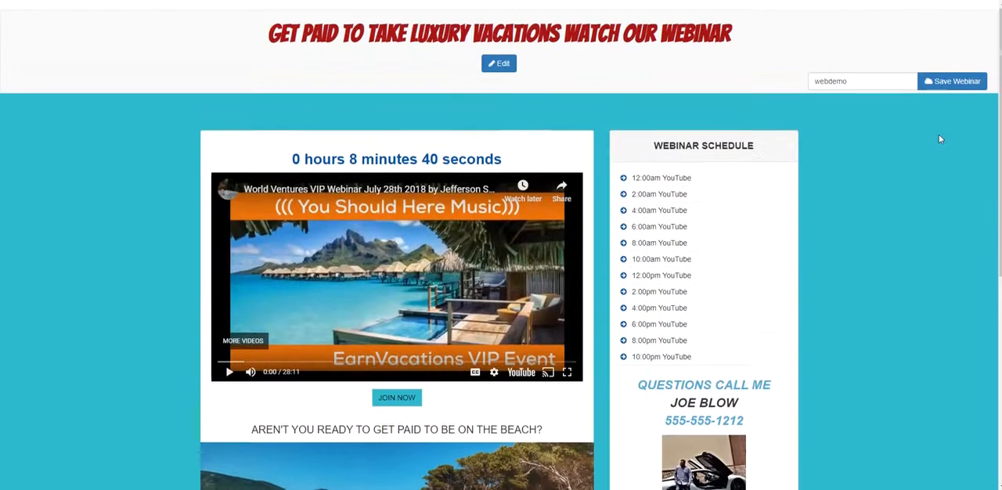
pyautogui.scroll(-1, 938, 135)
pyautogui.scroll(-2, 854, 147)
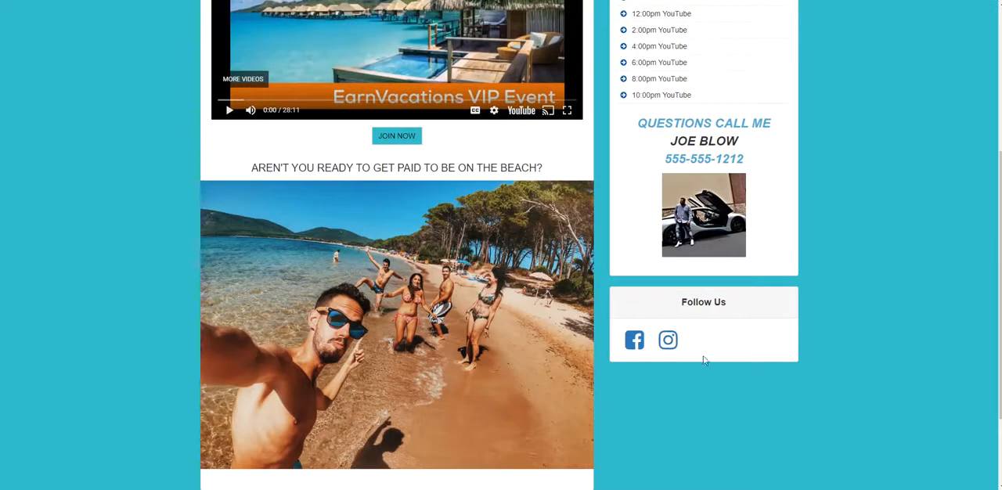
pyautogui.scroll(2, 763, 325)
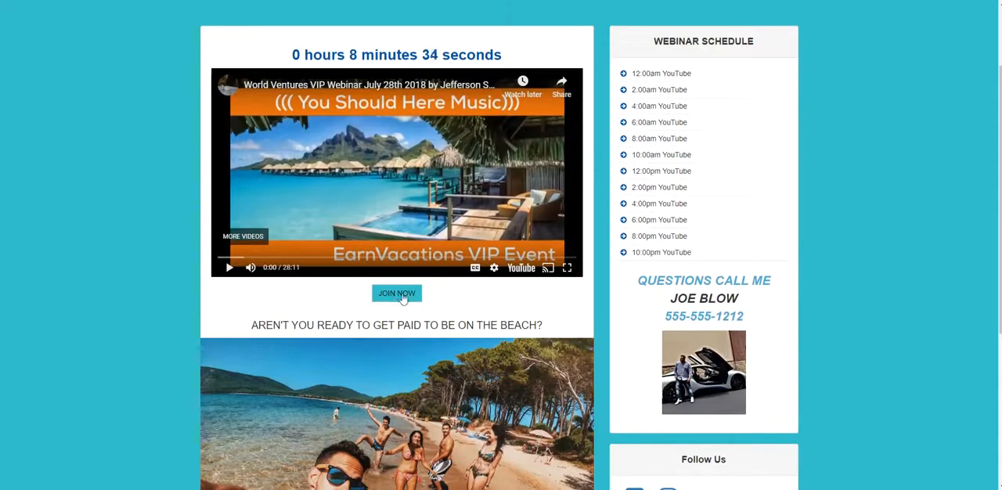
pyautogui.scroll(2, 416, 305)
pyautogui.scroll(-2, 417, 306)
pyautogui.scroll(2, 417, 306)
pyautogui.scroll(-6, 446, 239)
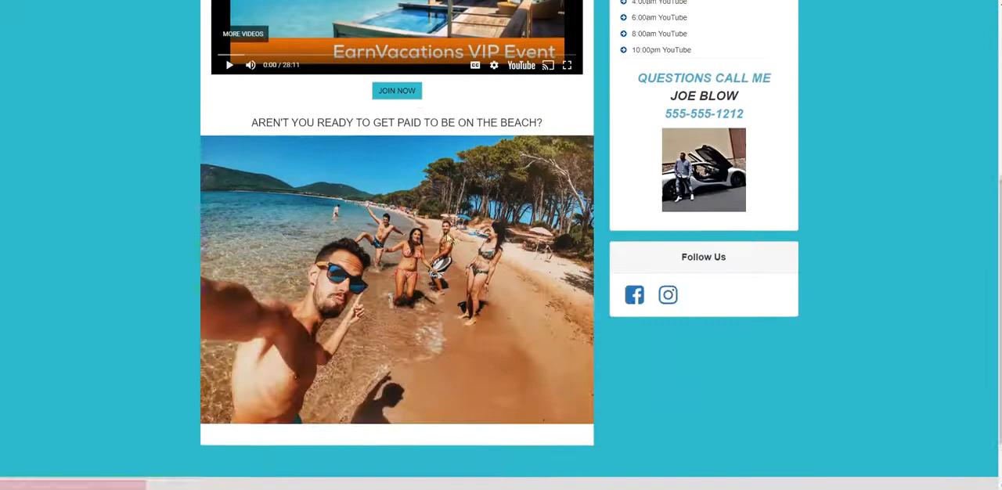
pyautogui.scroll(5, 759, 224)
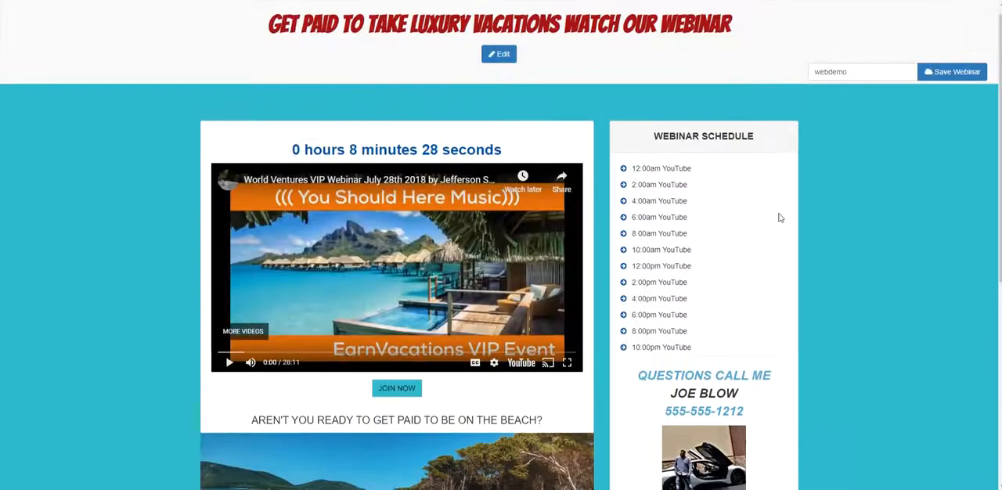
# - Switch the webinar page back to edit mode and add a testimonial entry at the end of the page
pyautogui.click(505, 65)
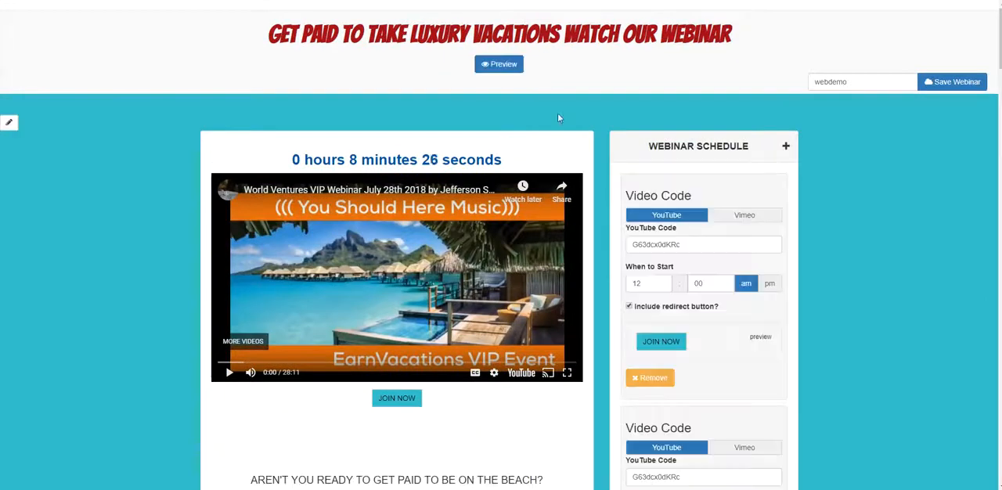
pyautogui.scroll(-8, 583, 129)
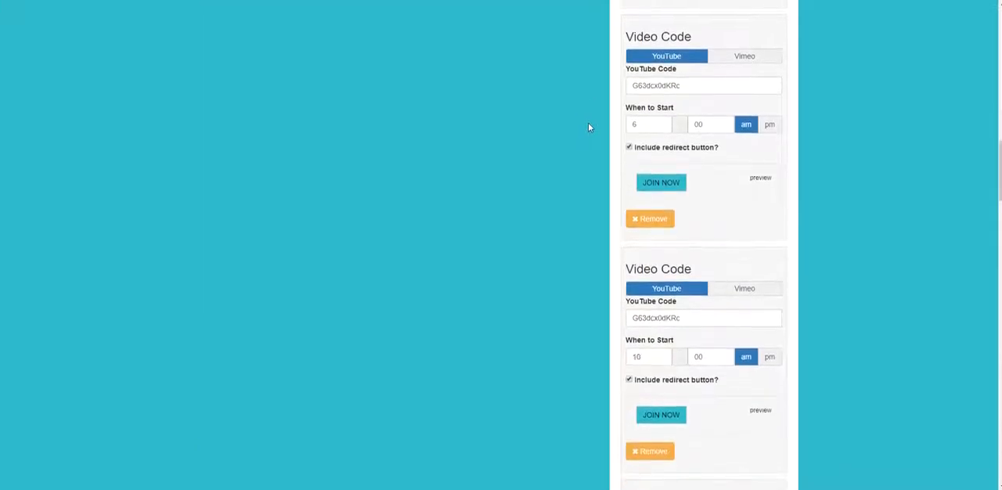
pyautogui.scroll(-10, 601, 129)
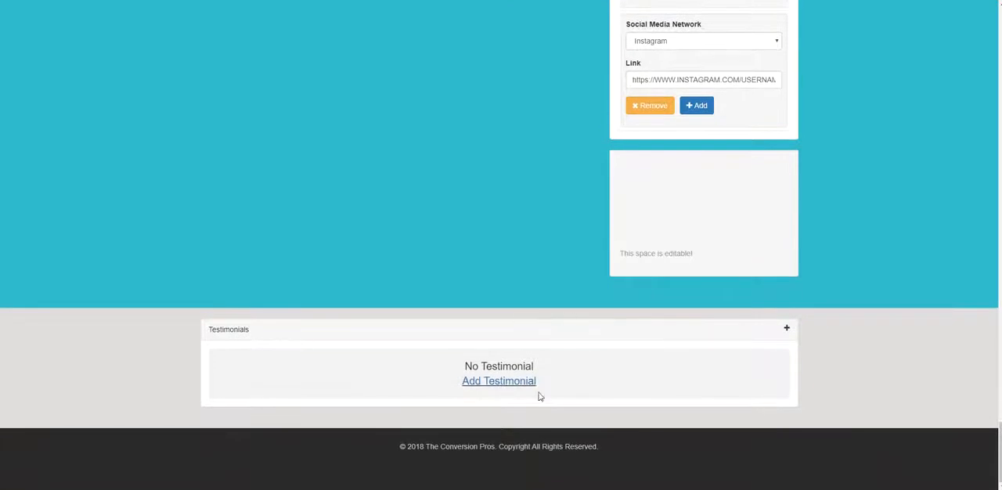
pyautogui.click(514, 387)
# - Enter the testimonial text " I AM MAKING $5000 PER WEK AND TRAVELING THE WORLD", with a capital I
pyautogui.click(308, 311)
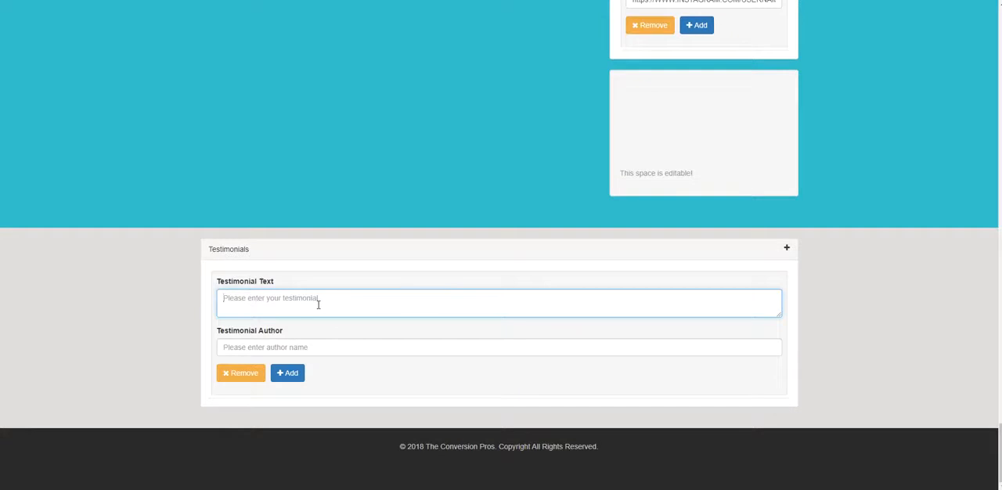
pyautogui.write('" i AM MAKING $5000 PER WEK')
pyautogui.write('AND TRAVELING THE WORLD')
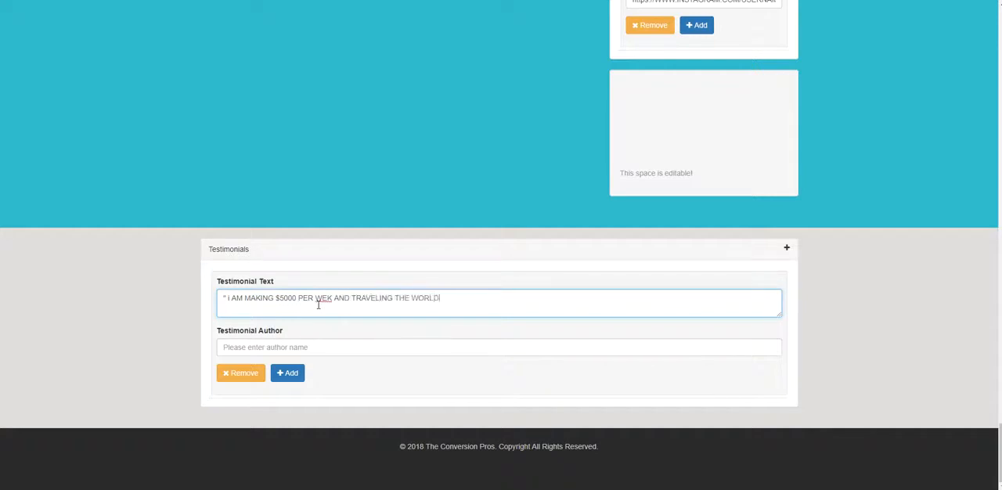
pyautogui.click(230, 299)
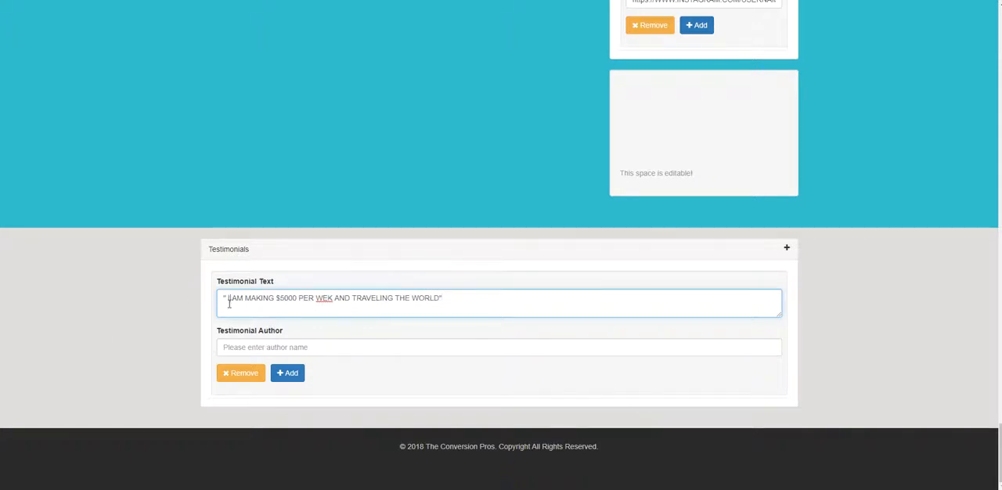
# - Enter the author's name for the testimonial
pyautogui.click(298, 346)
pyautogui.write('Li')
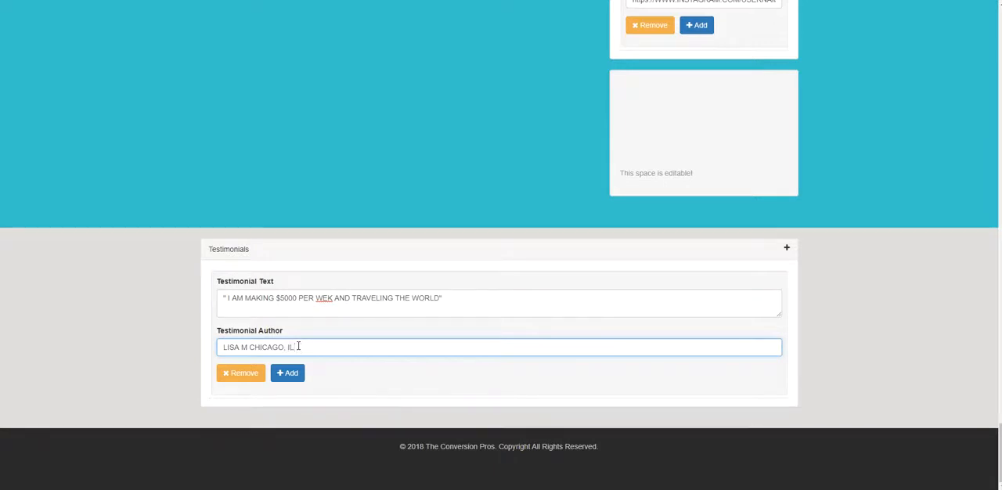
# - Add a second testimonial entry and correct "WEK" to "WEEK" in the first testimonial's text
pyautogui.click(287, 372)
pyautogui.scroll(-2, 385, 351)
pyautogui.click(339, 296)
pyautogui.write('"')
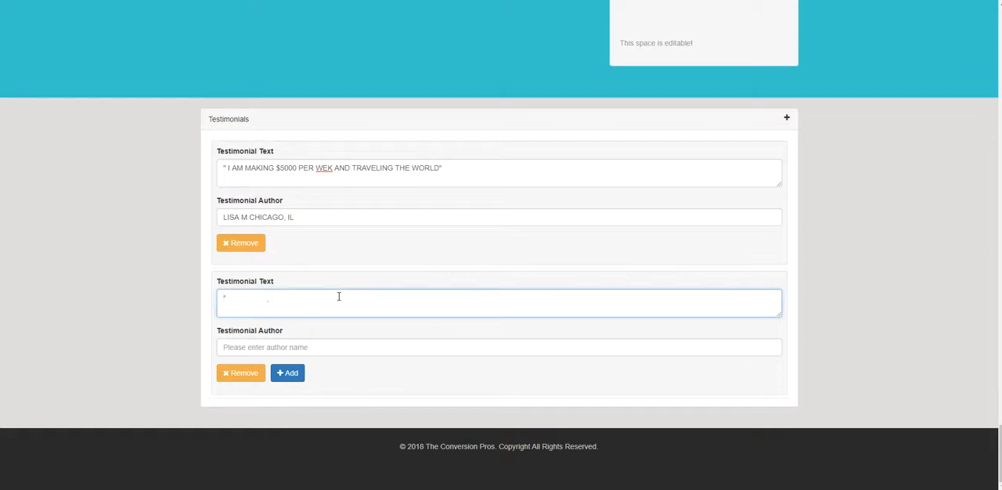
pyautogui.click(331, 168)
pyautogui.write('E')
# - Enter the second testimonial's text as " I WENT ON A 7 DAY CRUISE FOR JUST 200 BUCKS THIS IS AWESOME"
pyautogui.click(298, 312)
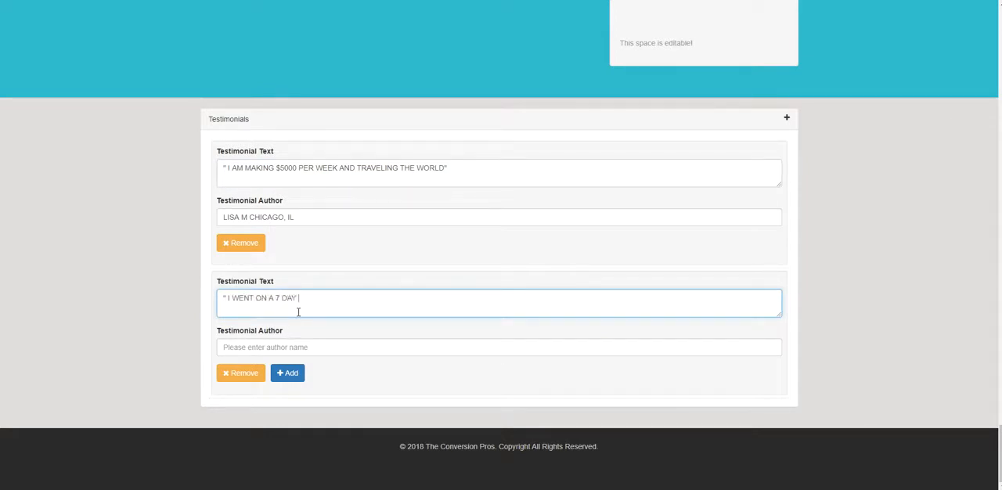
pyautogui.write('SE FOR JUST 200 BUCKS THIS')
pyautogui.write('IS AWESOME')
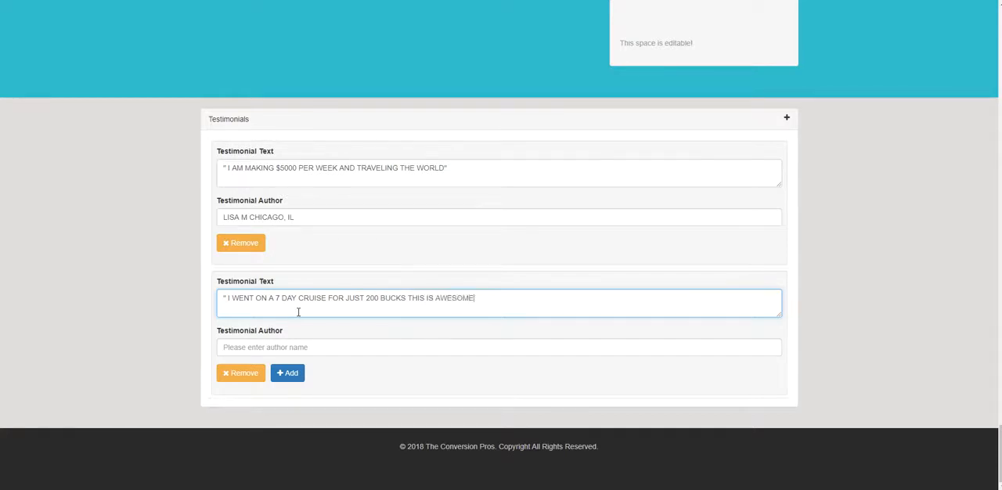
# - Fill in the second testimonial's author with the person's name and the location CLEVELAND , OH
pyautogui.click(266, 343)
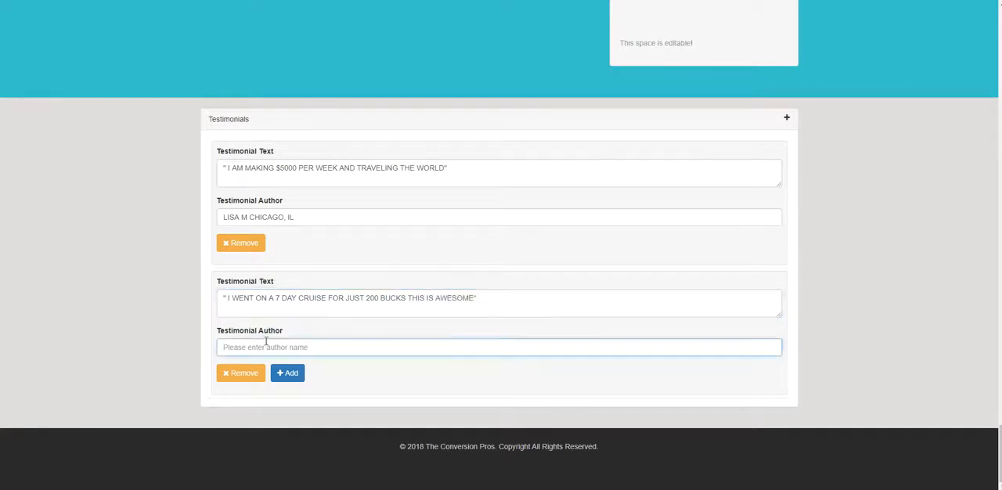
pyautogui.write('ROB K')
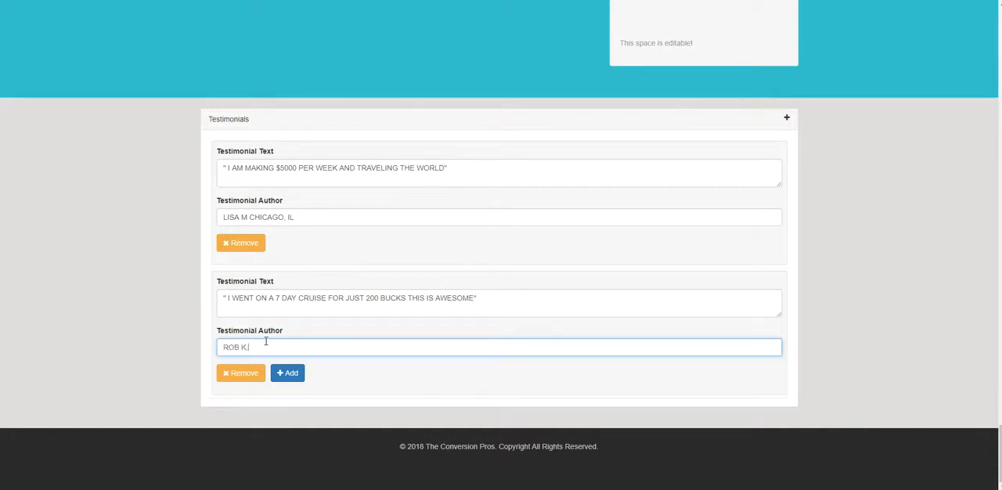
pyautogui.write(', CLEVELAND , OH')
# - Add a third testimonial entry with the text "I MADE $500 OFF POSTING THIS ON 1 INSTAGRAM POT"
pyautogui.click(287, 373)
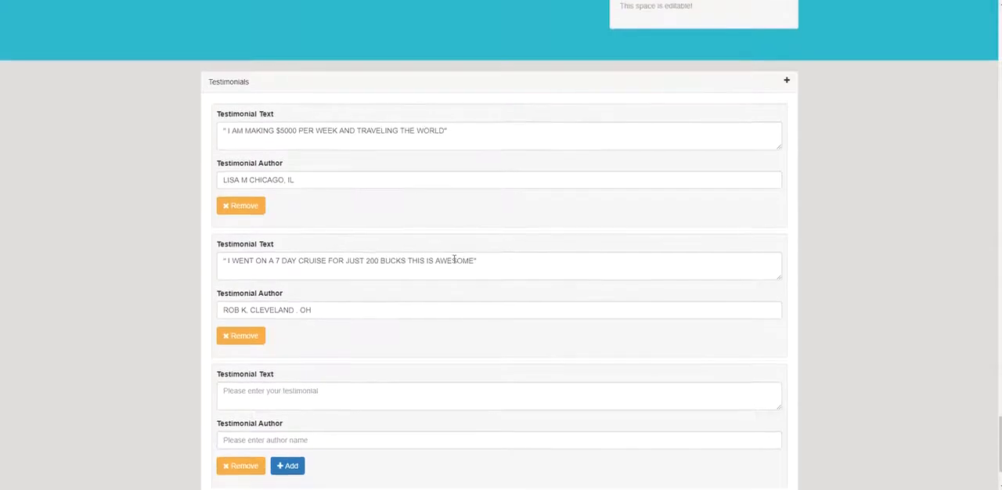
pyautogui.scroll(-2, 454, 258)
pyautogui.click(272, 301)
pyautogui.write('"')
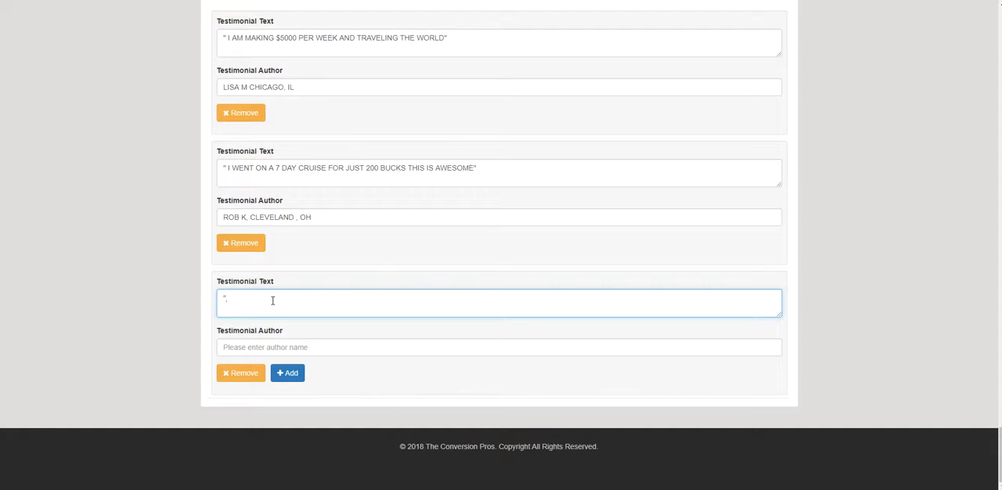
pyautogui.write('I M')
pyautogui.write('ADE $500')
pyautogui.write(' PFF POSTING THIS ON I')
pyautogui.write(' INSTAGRAM POR')
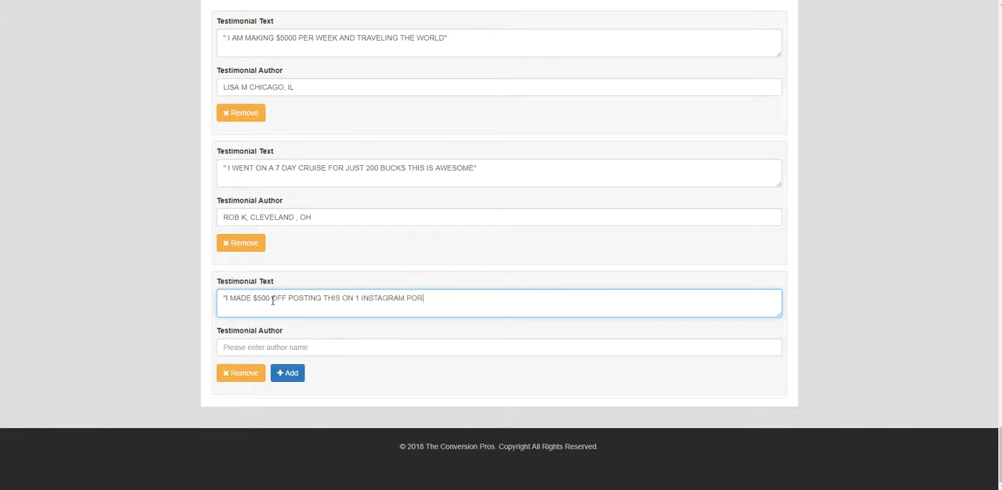
pyautogui.press('BackSpace')
pyautogui.write('T')
# - Fill in the third testimonial's author with the person's name and the location PITTSBURGH, PA
pyautogui.click(266, 347)
pyautogui.write('TINA D')
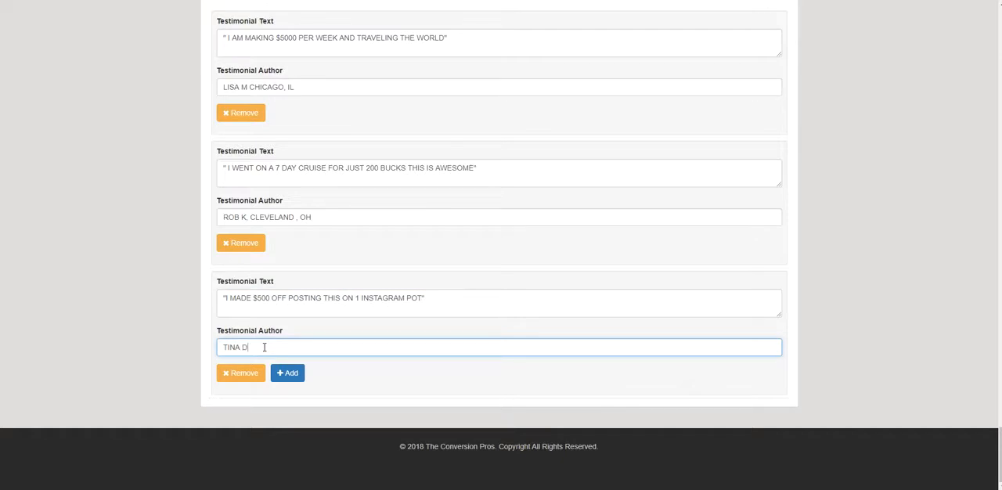
pyautogui.write(', PITTSBURGH, PA')
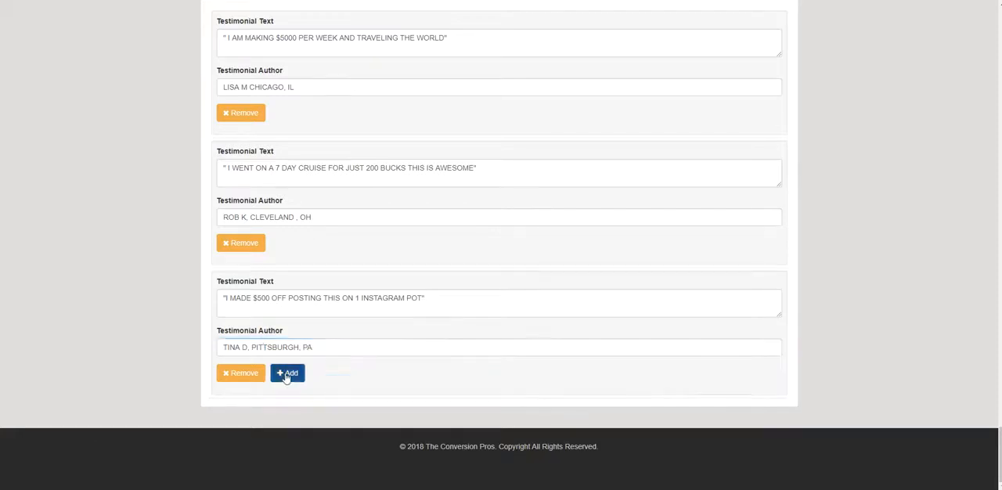
# - Add a fourth testimonial entry with the text " EVERYONE LOVES TO TRAVEL. IT IS SO EASY TO GET PAID HERE"
pyautogui.click(287, 373)
pyautogui.scroll(-2, 293, 336)
pyautogui.click(298, 306)
pyautogui.write('"')
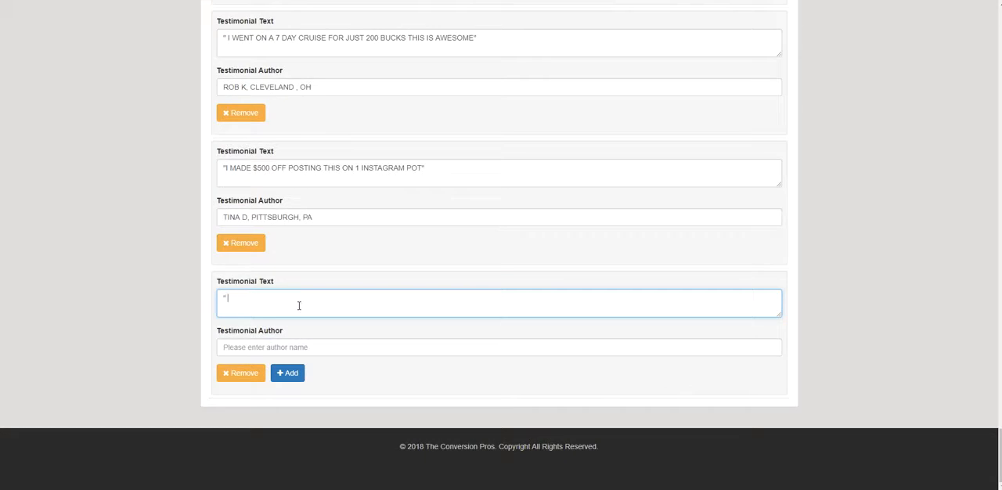
pyautogui.write(' EVERYONE LOVES TO TRAVEL. IT IS SO EAS')
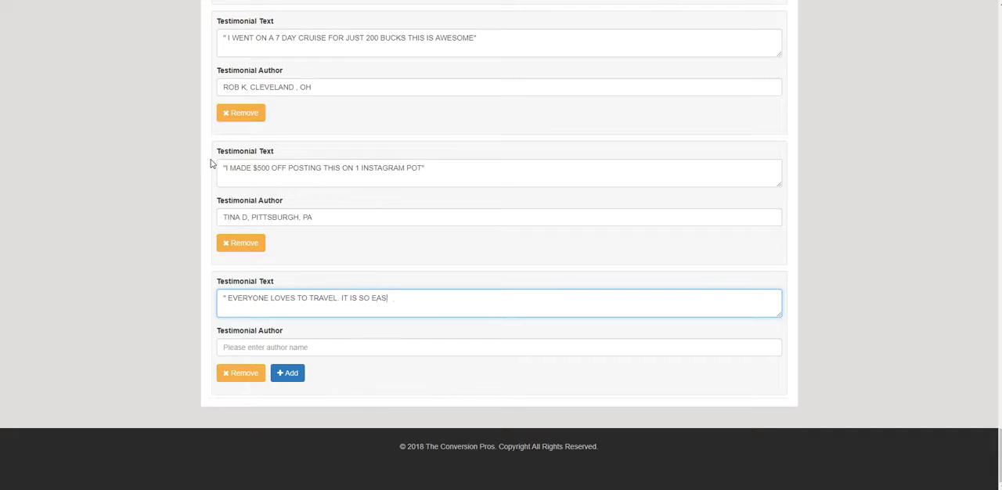
pyautogui.write('Y TO GET PAID HERE')
# - Fill in the fourth testimonial's author with the person's name and the location LAS VEGAS, NV
pyautogui.click(264, 344)
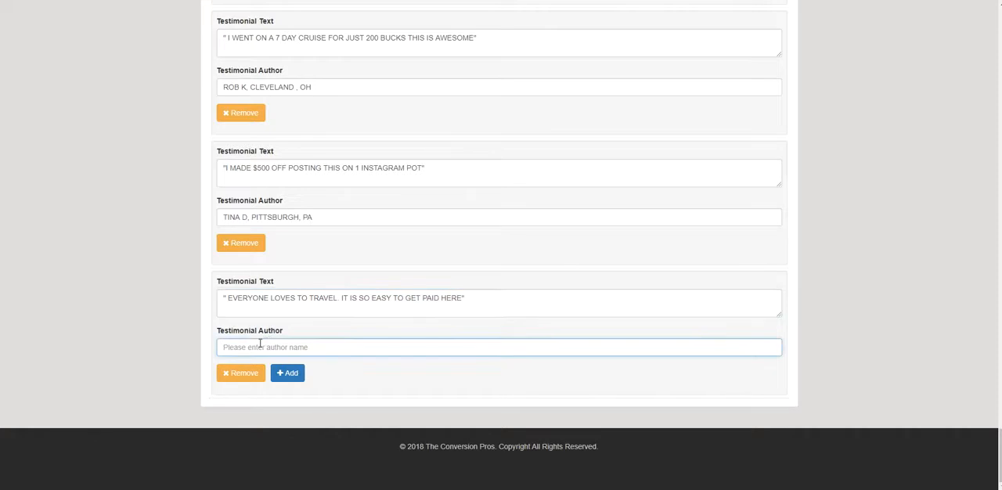
pyautogui.write('BR')
pyautogui.write('UCE M')
pyautogui.write('AAS')
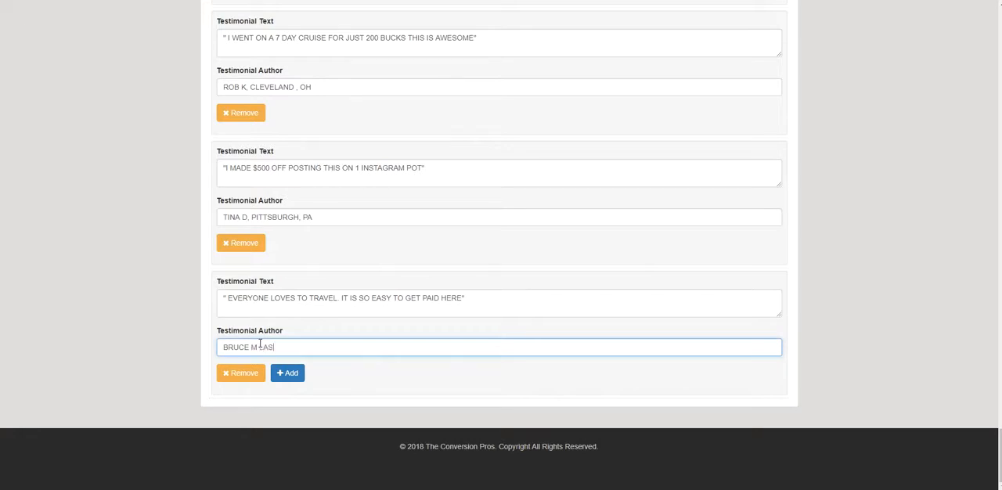
pyautogui.write(' VEGAS, NV')
pyautogui.click(288, 373)
# - Save the webdemo webinar with its four testimonials and dismiss the confirmation
pyautogui.scroll(15, 738, 331)
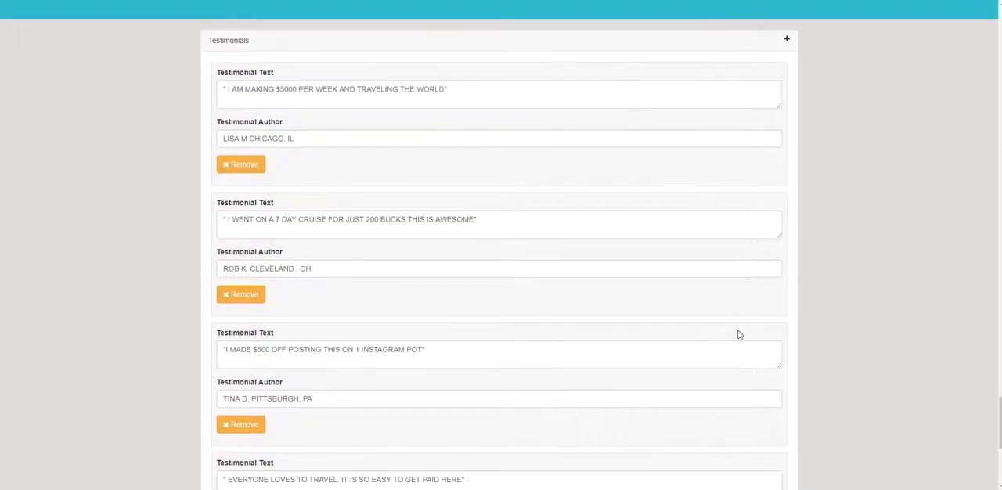
pyautogui.scroll(15, 832, 266)
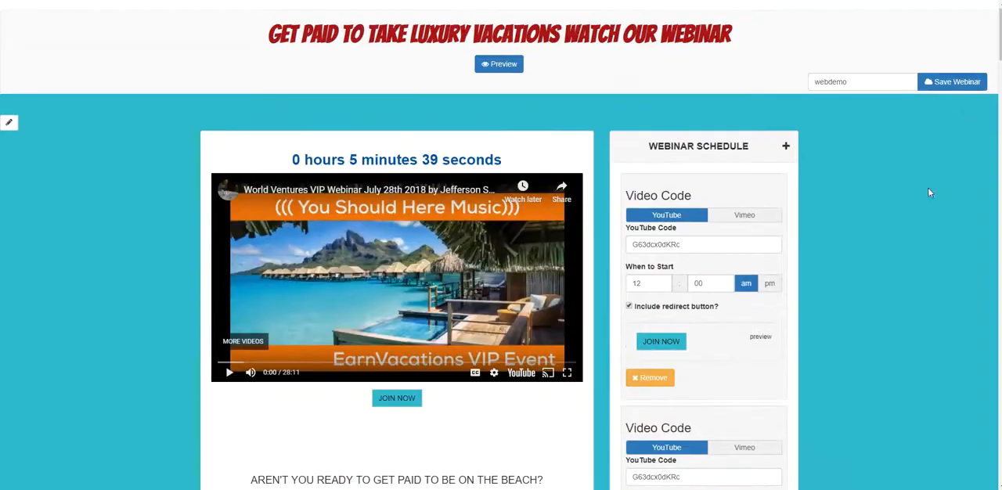
pyautogui.click(949, 81)
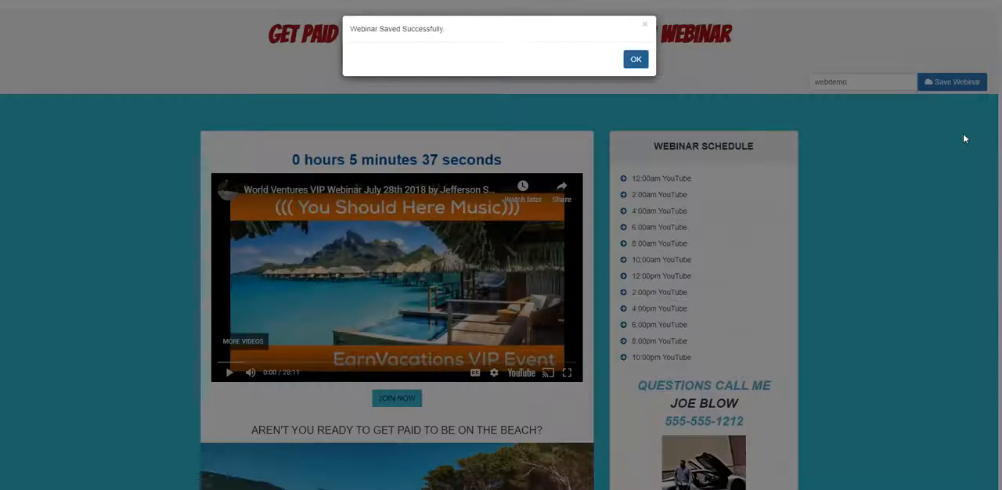
pyautogui.click(636, 59)
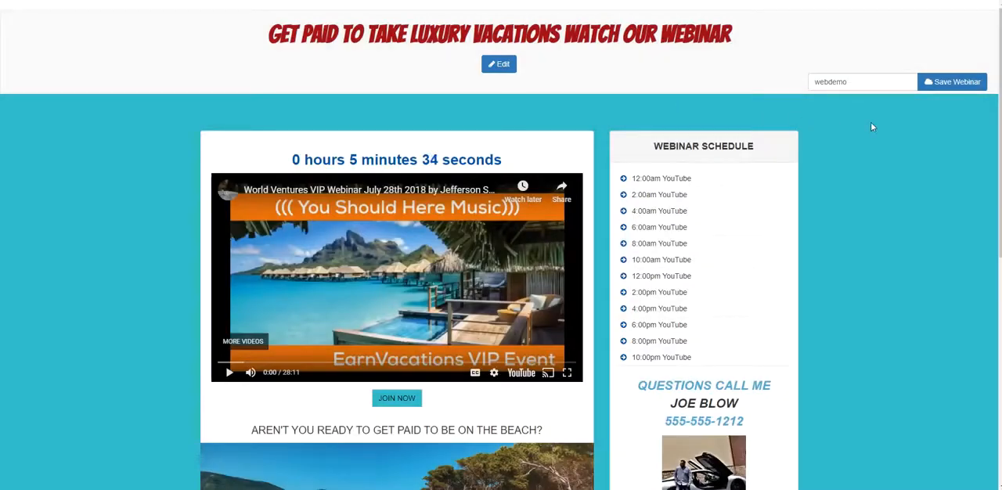
# - Review the saved webinar page from the video and schedule down to the rotating testimonials
pyautogui.scroll(-1, 760, 119)
pyautogui.scroll(1, 759, 122)
pyautogui.scroll(-2, 814, 139)
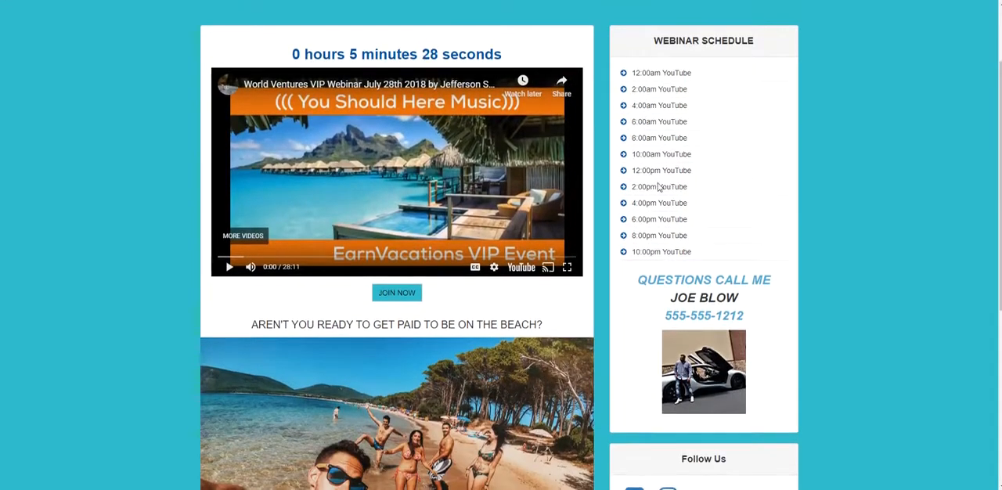
pyautogui.scroll(4, 666, 124)
pyautogui.scroll(-5, 605, 186)
pyautogui.scroll(-3, 605, 186)
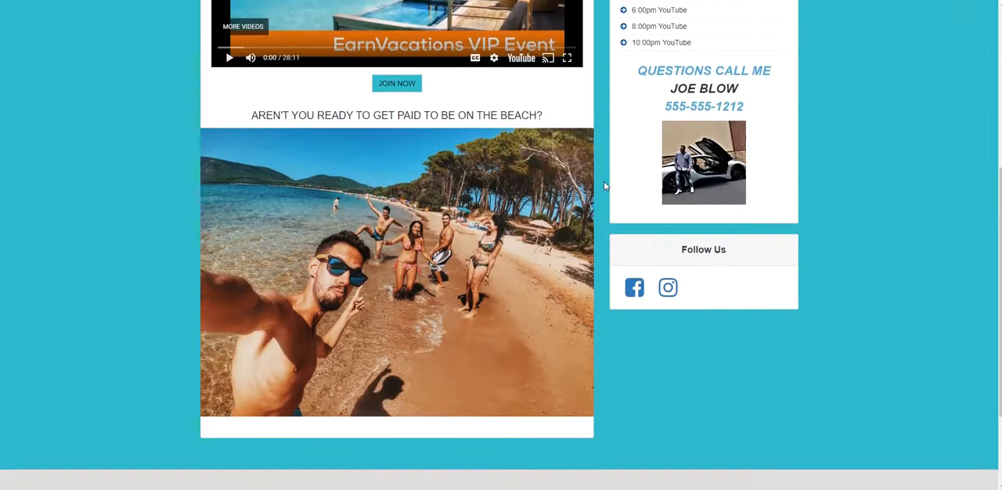
pyautogui.scroll(3, 605, 187)
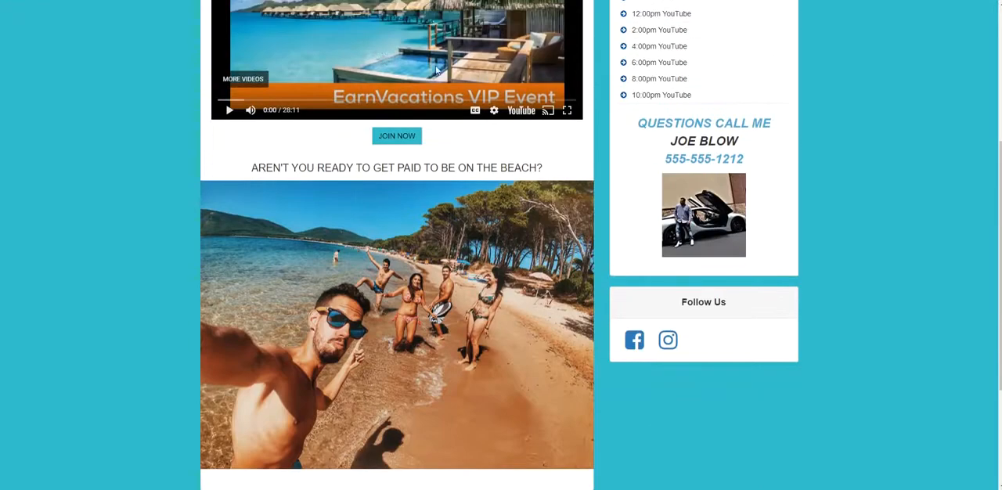
pyautogui.scroll(-2, 334, 168)
pyautogui.scroll(-2, 334, 167)
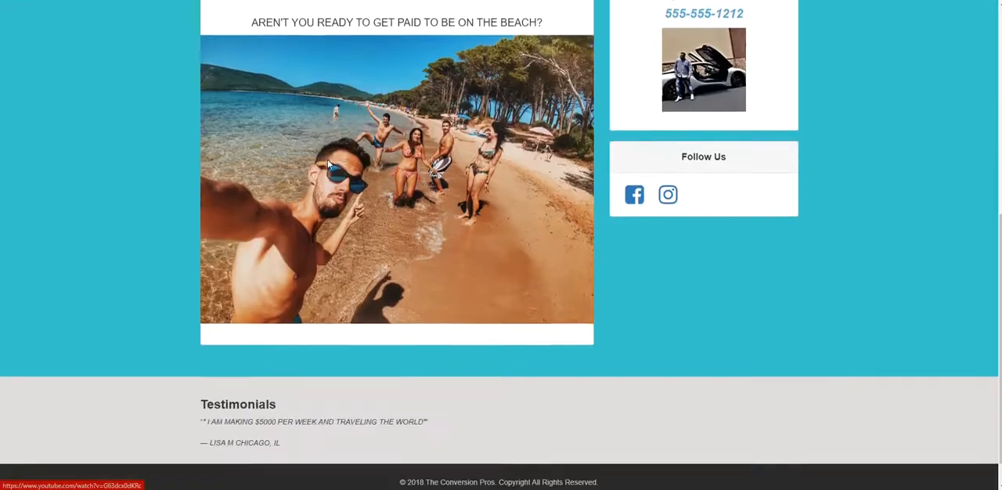
pyautogui.scroll(1, 416, 157)
pyautogui.scroll(-1, 416, 156)
pyautogui.scroll(4, 416, 157)
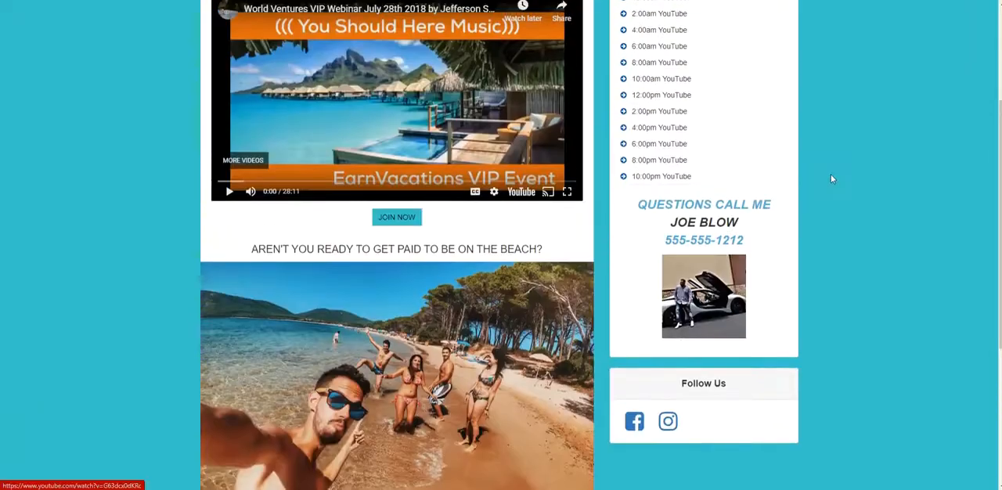
pyautogui.scroll(-2, 831, 174)
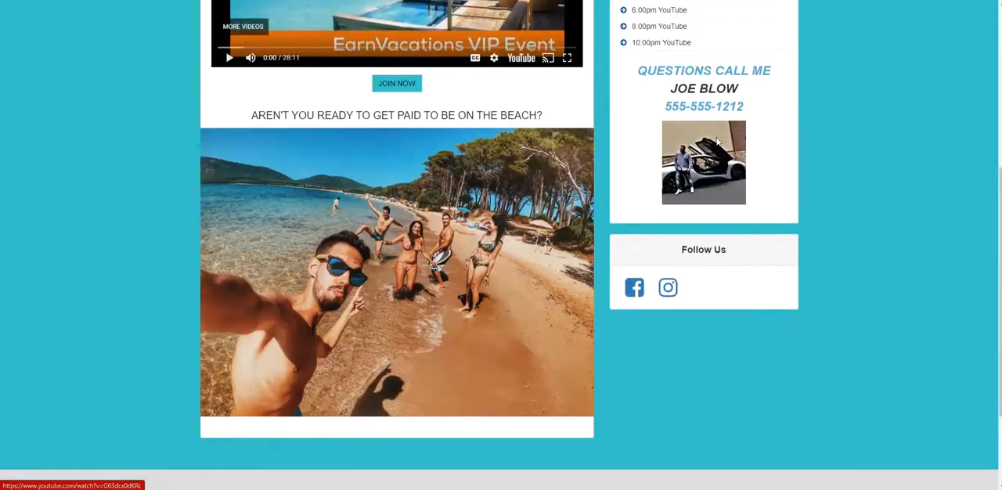
pyautogui.scroll(-2, 714, 141)
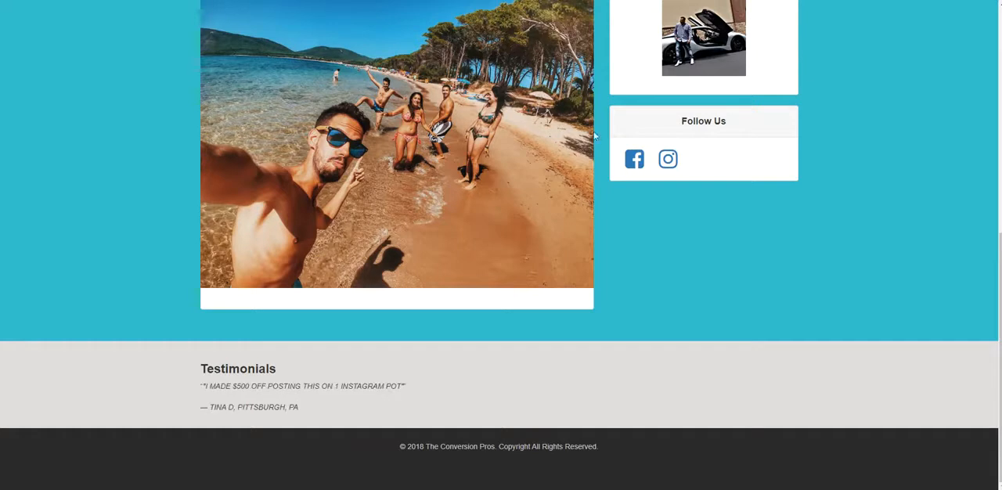
pyautogui.scroll(10, 649, 65)
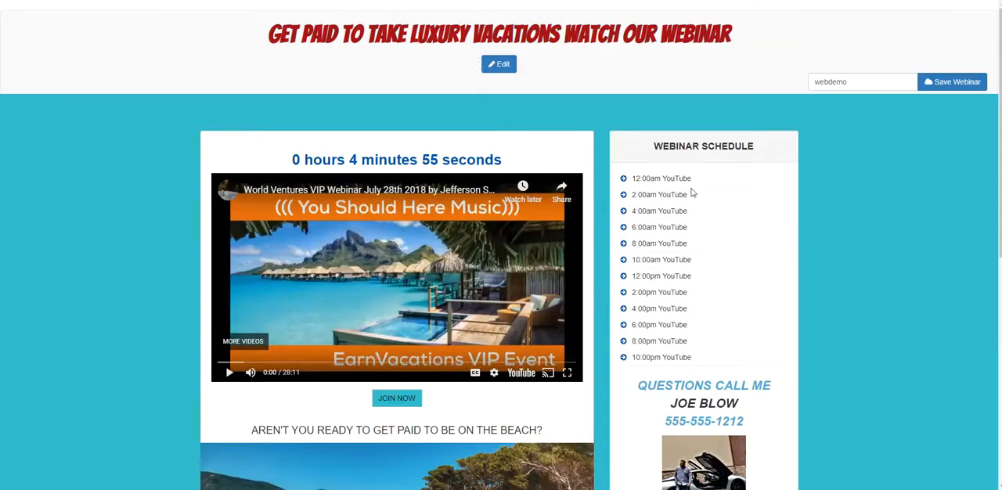
# - Reopen the webinar page for editing and correct "POT" to "POST" in the third testimonial's text
pyautogui.click(499, 65)
pyautogui.scroll(-8, 471, 181)
pyautogui.scroll(-12, 470, 181)
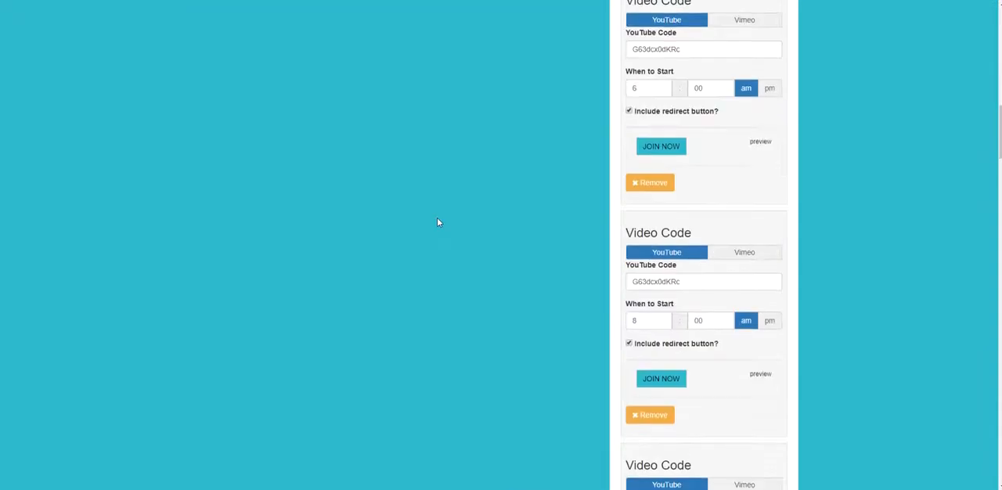
pyautogui.scroll(-15, 431, 252)
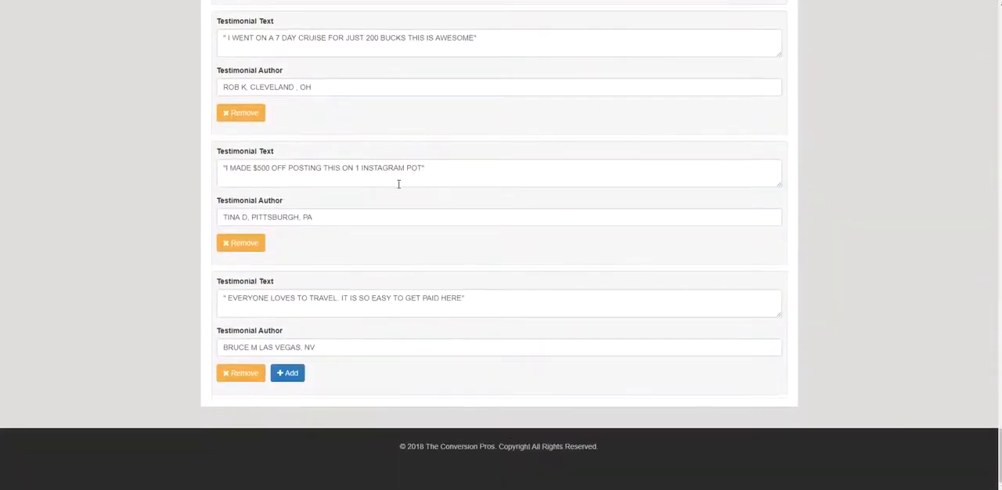
pyautogui.click(415, 170)
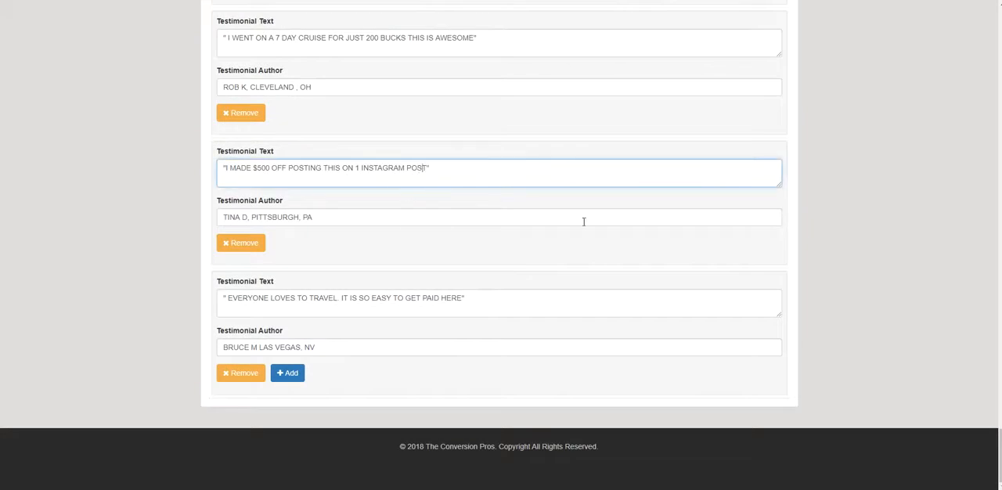
# - Save the webinar again with the corrected testimonial and dismiss the confirmation
pyautogui.scroll(5, 726, 187)
pyautogui.scroll(15, 806, 193)
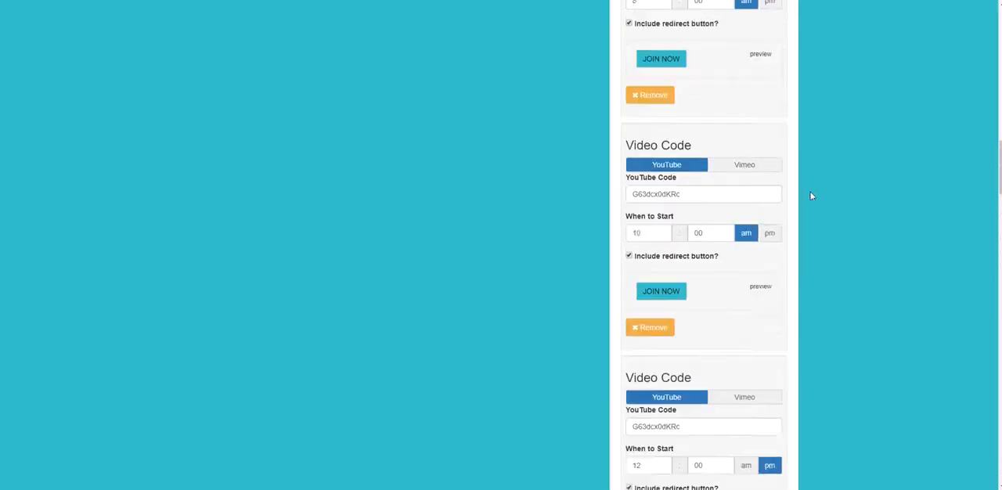
pyautogui.scroll(5, 912, 180)
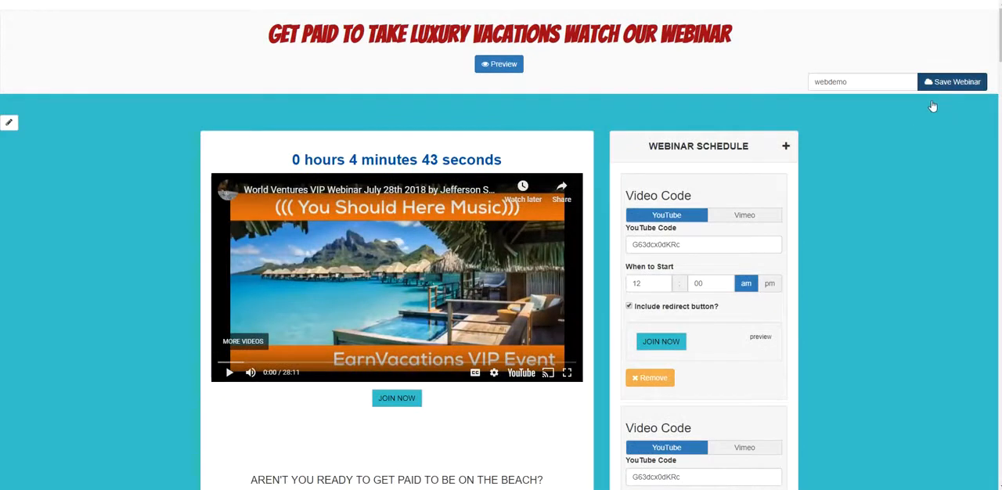
pyautogui.click(951, 82)
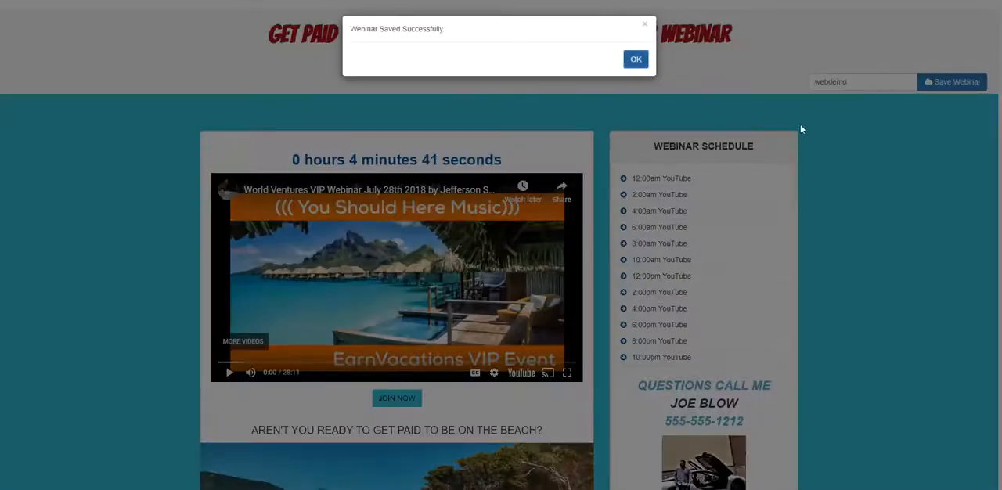
pyautogui.click(638, 61)
# - Return to the Conversion Pros portal and reload the Webinar Builder's list of webinars
pyautogui.scroll(-4, 824, 231)
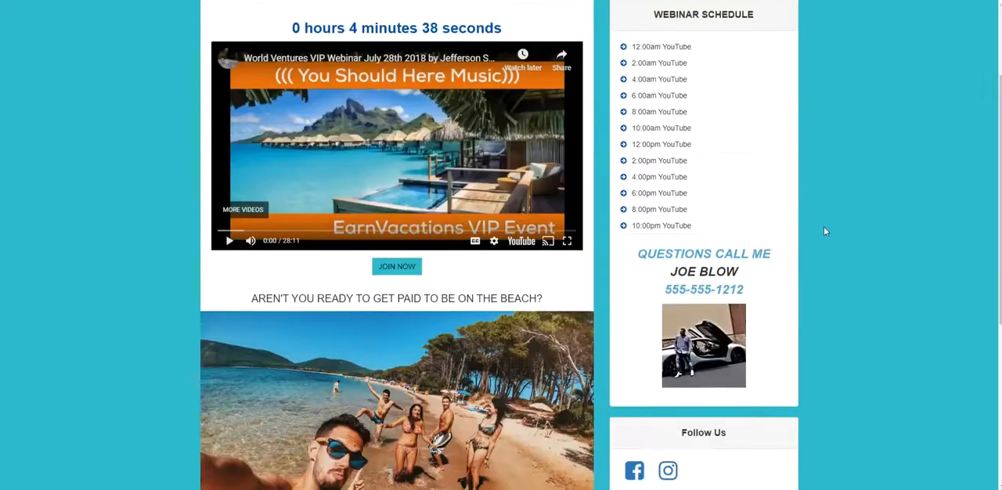
pyautogui.scroll(4, 821, 242)
pyautogui.scroll(-1, 745, 250)
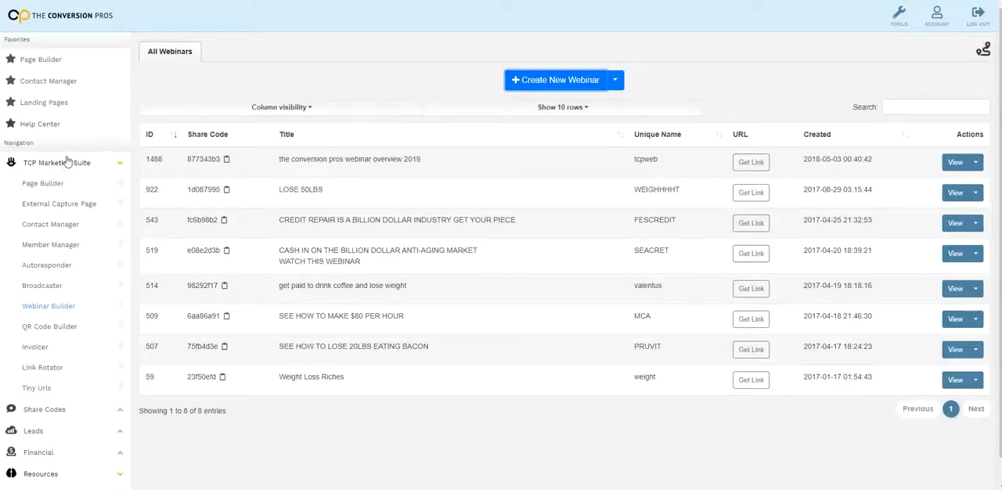
pyautogui.click(55, 310)
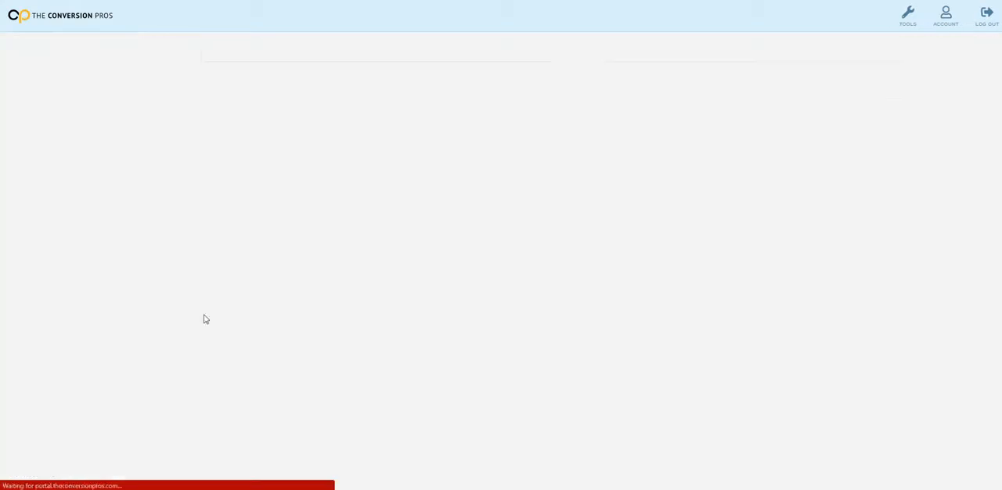
# - Copy the webdemo webinar's share code and use it to create a duplicate webinar
pyautogui.click(949, 48)
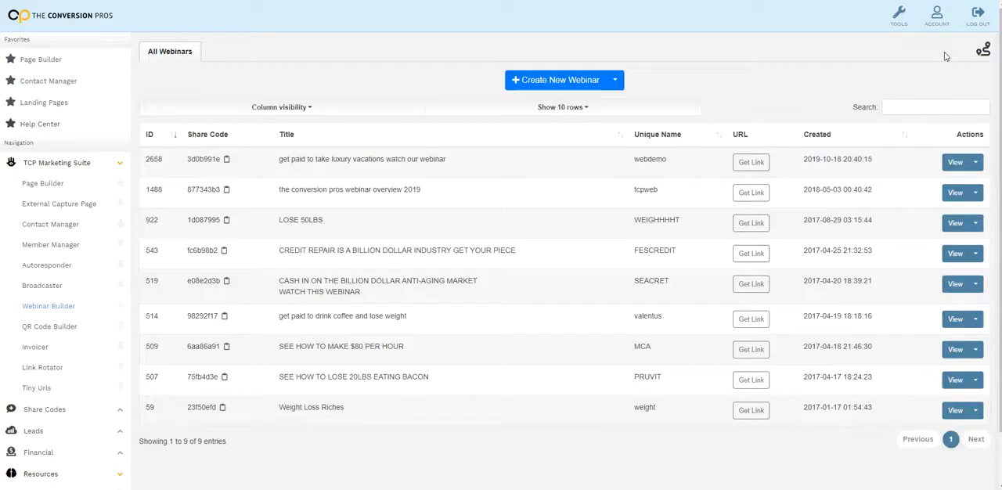
pyautogui.scroll(-1, 552, 193)
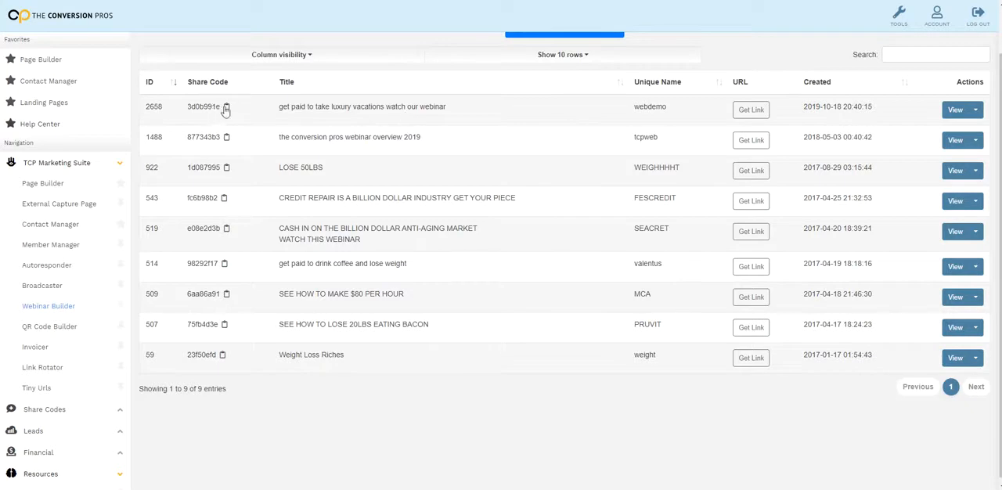
pyautogui.scroll(1, 413, 213)
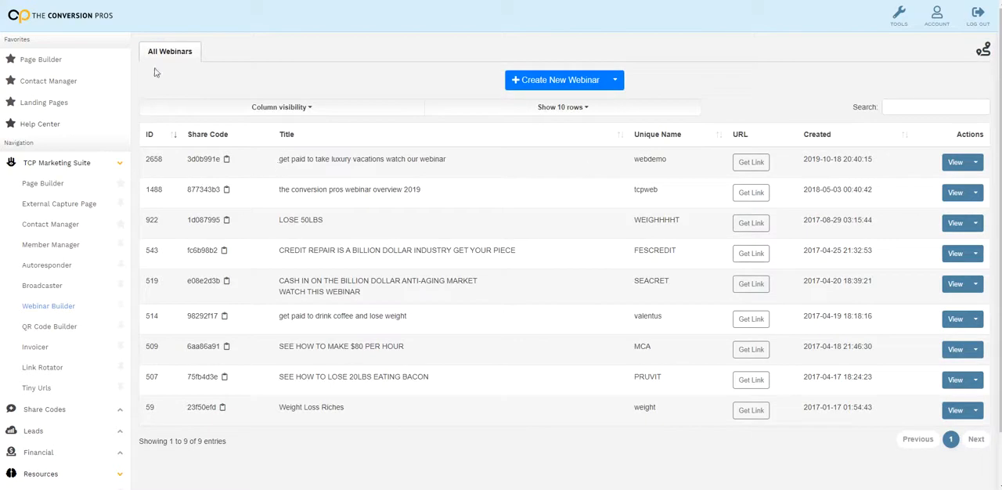
pyautogui.click(616, 81)
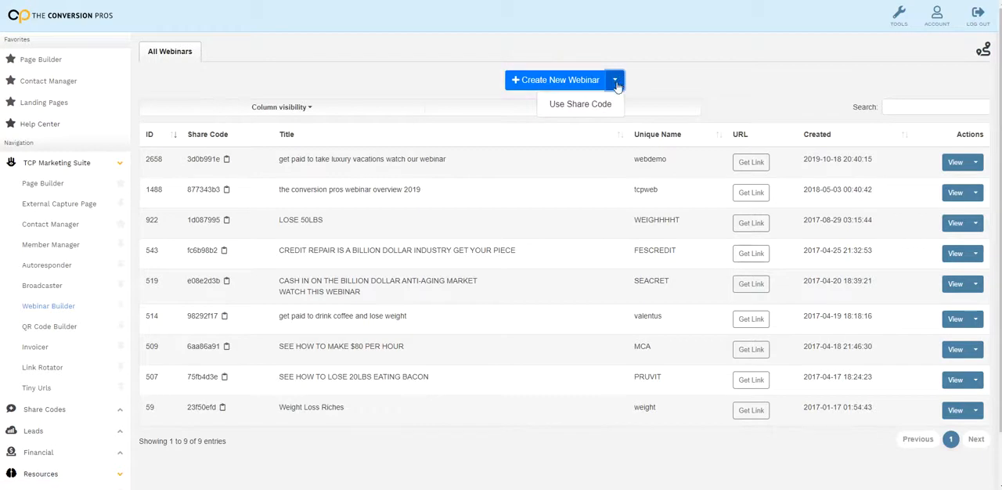
pyautogui.click(596, 105)
pyautogui.rightClick(423, 88)
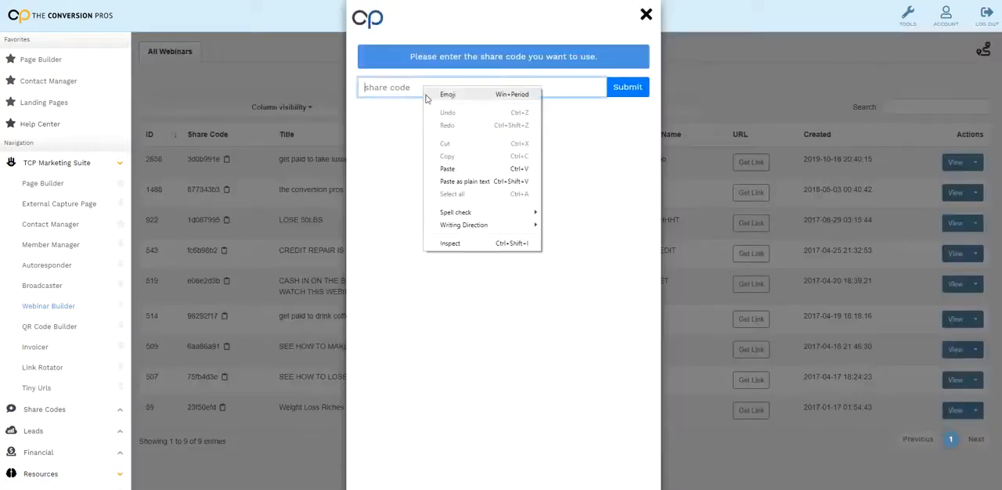
pyautogui.click(447, 169)
pyautogui.click(619, 86)
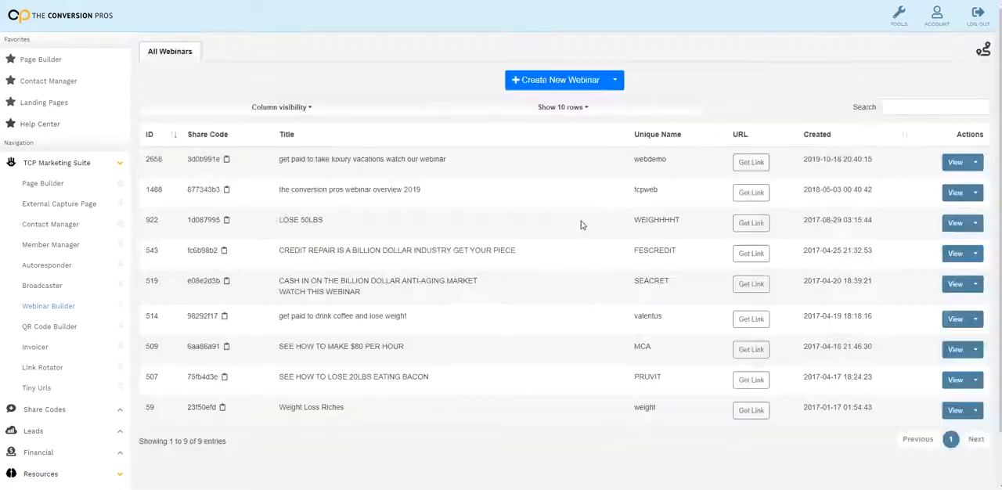
pyautogui.click(529, 88)
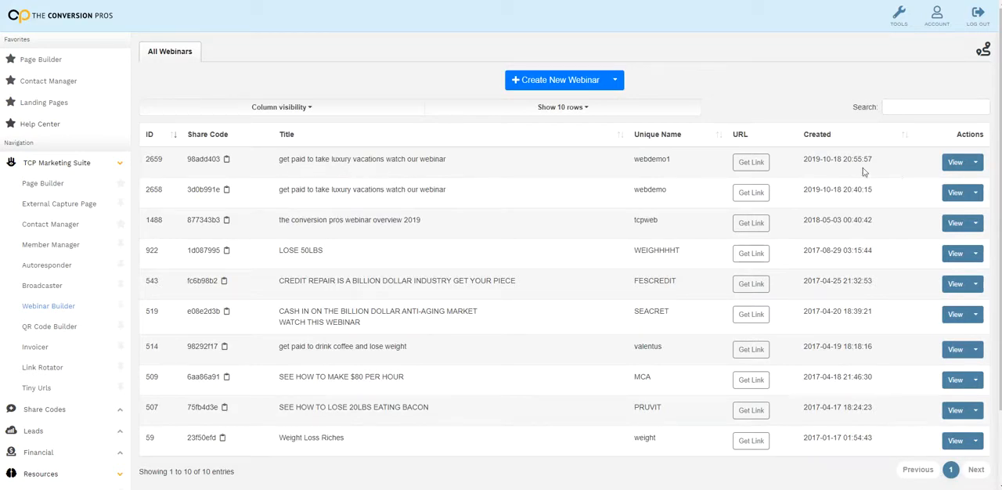
# - Open the duplicate webinar webdemo1 for editing and inspect the redirect button settings of its 12:00 am video
pyautogui.click(975, 162)
pyautogui.click(963, 173)
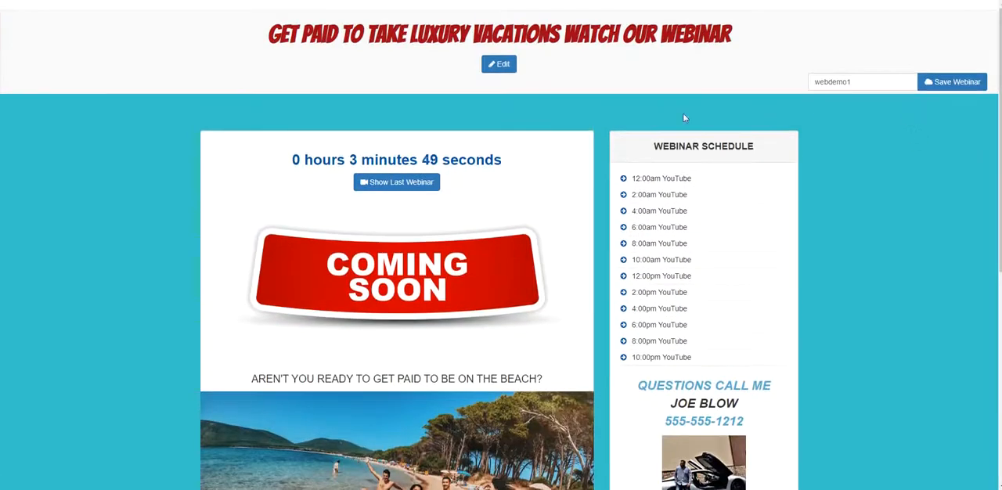
pyautogui.click(502, 66)
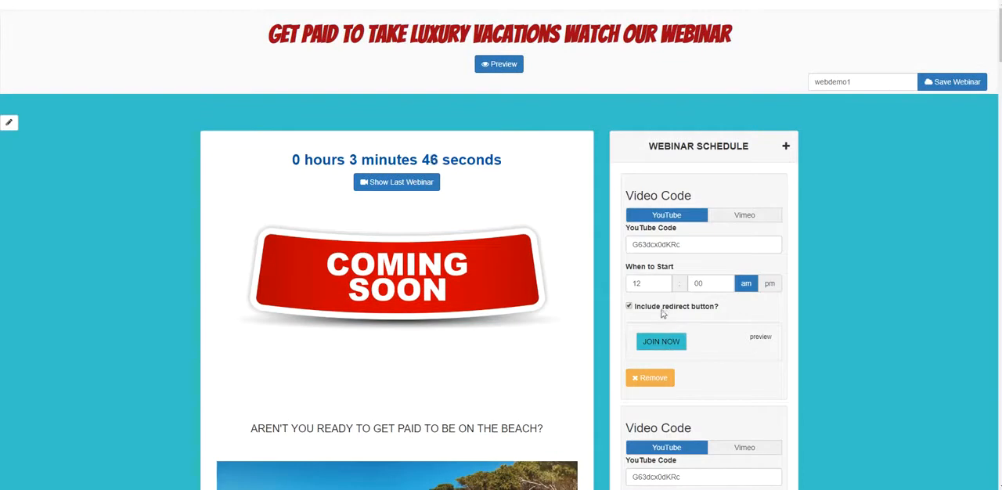
pyautogui.click(662, 344)
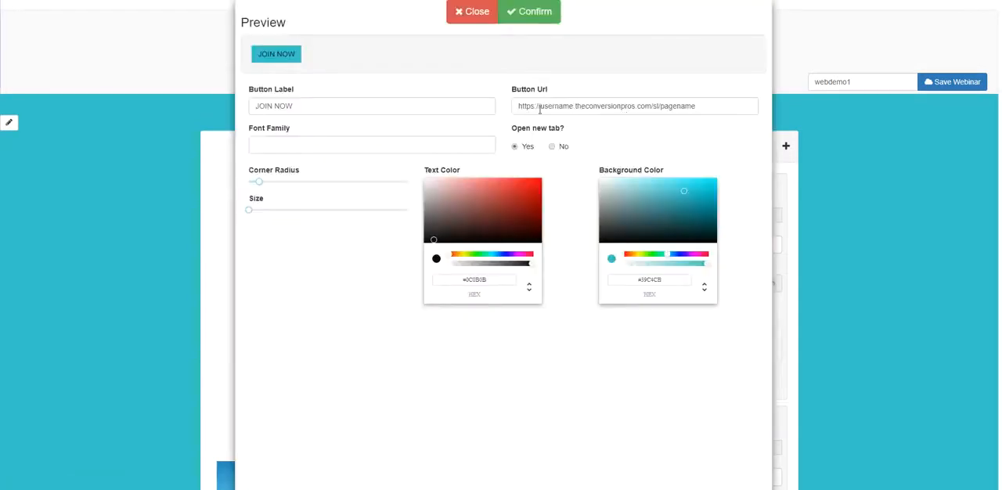
pyautogui.click(474, 12)
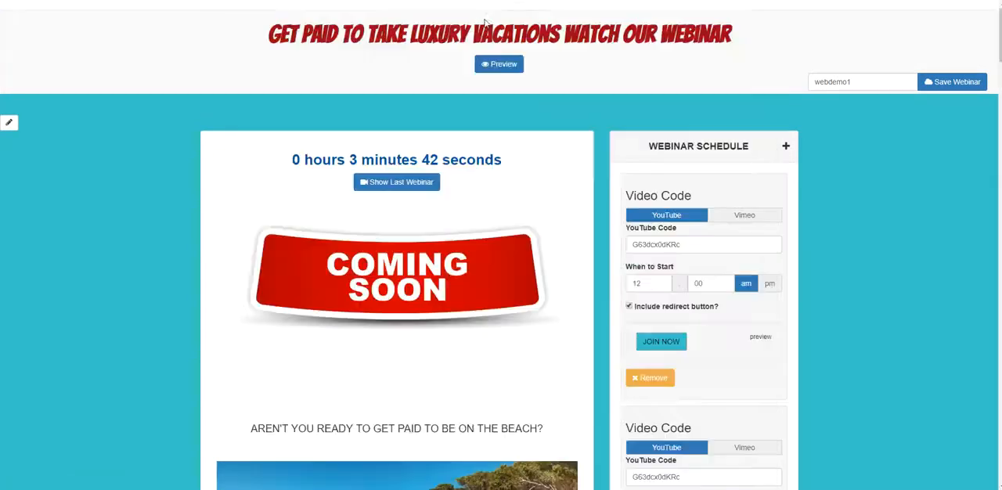
# - Examine the duplicated video schedule, contact block, social links and testimonials of webdemo1
pyautogui.scroll(-6, 707, 232)
pyautogui.scroll(-10, 734, 317)
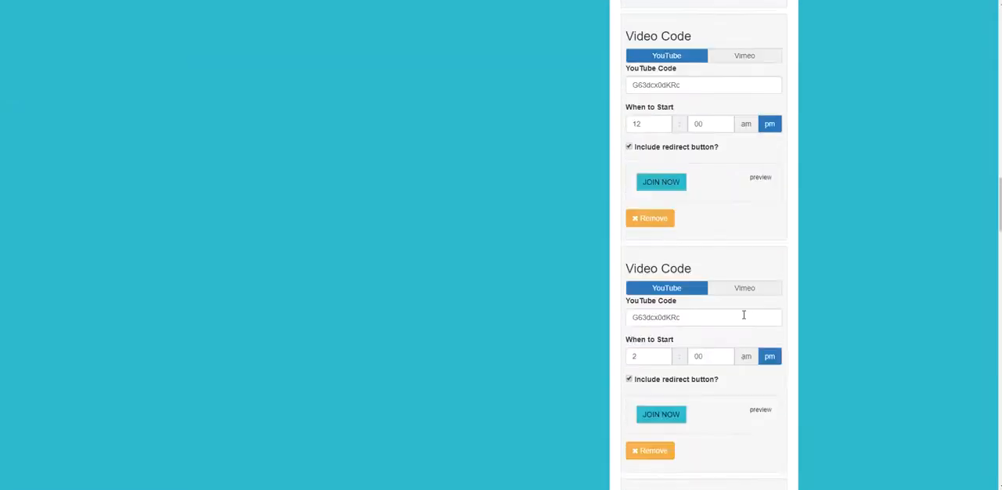
pyautogui.scroll(4, 702, 328)
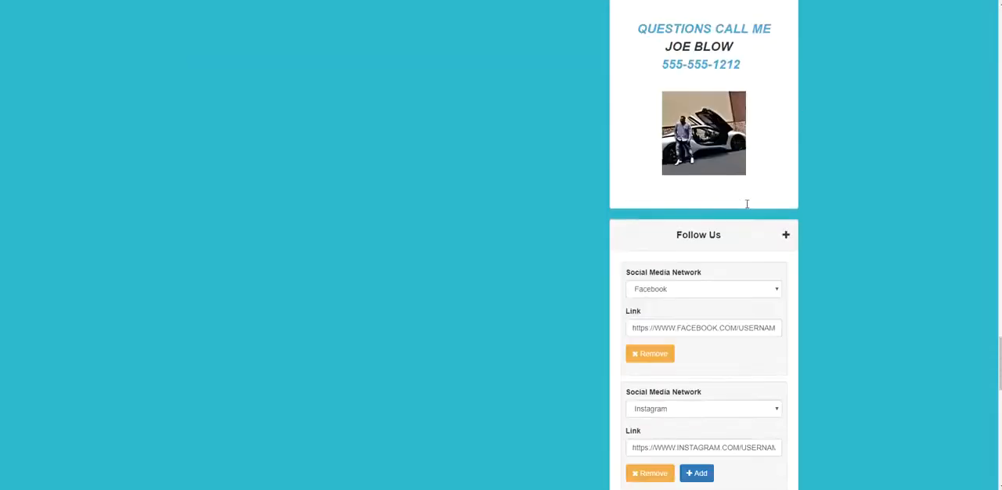
pyautogui.scroll(-2, 681, 329)
pyautogui.scroll(-7, 722, 346)
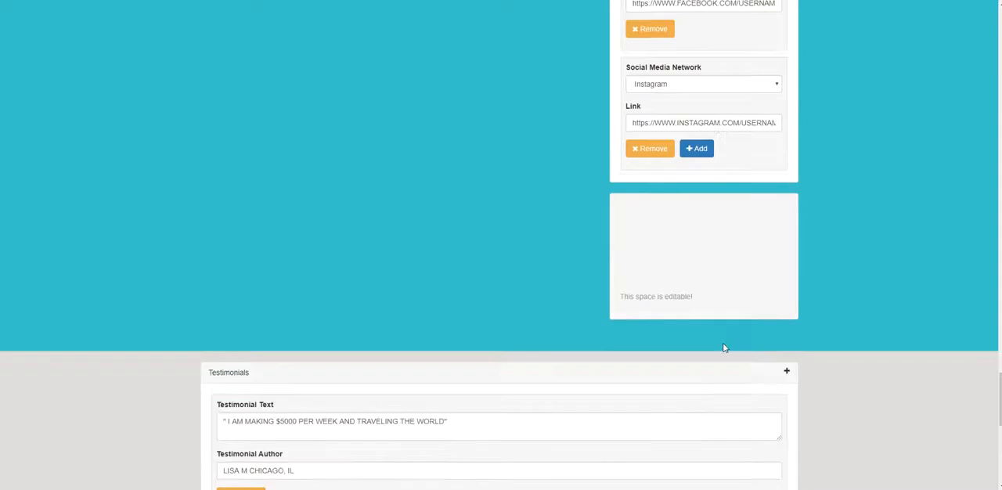
pyautogui.scroll(2, 600, 337)
pyautogui.scroll(-3, 469, 313)
pyautogui.scroll(12, 501, 270)
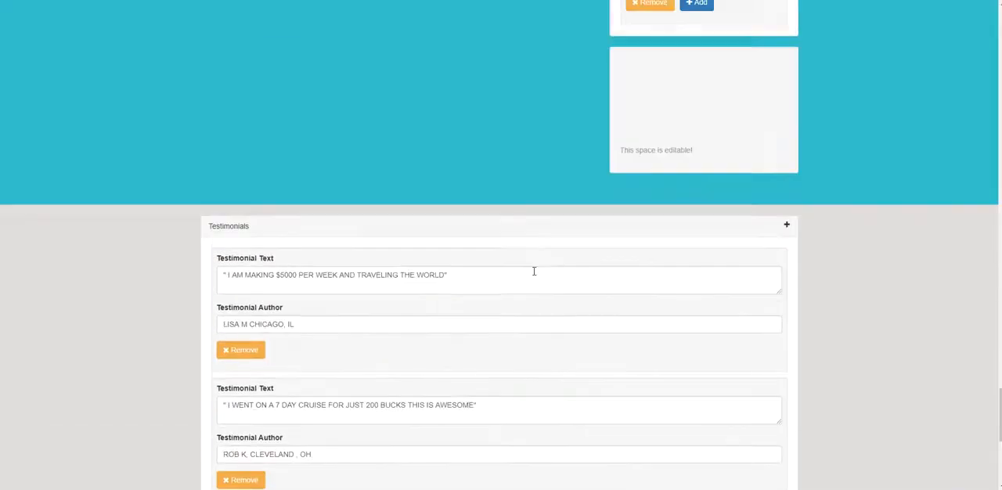
pyautogui.scroll(8, 730, 264)
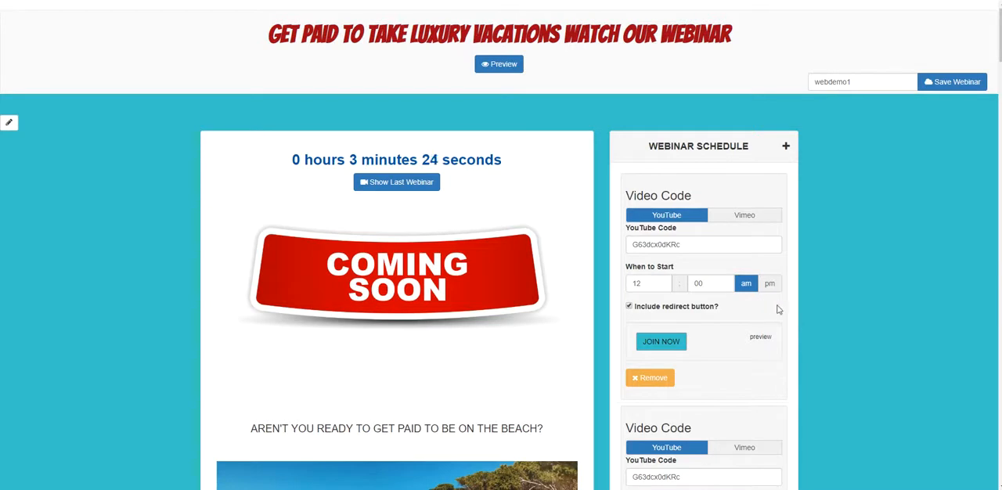
# - Look over the webdemo1 editor's main content block, including the overflow beside the beach photo
pyautogui.scroll(-1, 776, 313)
pyautogui.scroll(1, 776, 313)
pyautogui.scroll(-6, 762, 306)
pyautogui.scroll(6, 796, 312)
pyautogui.scroll(-8, 723, 294)
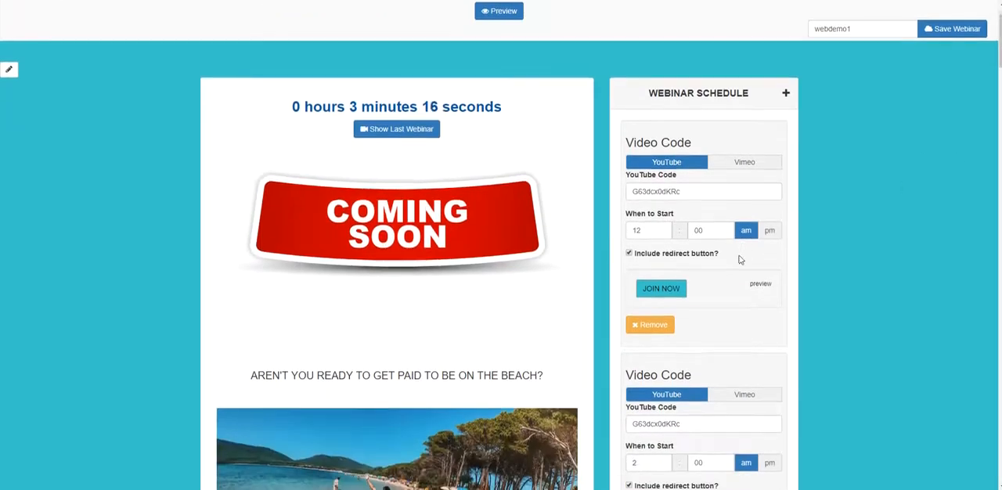
pyautogui.scroll(1, 567, 309)
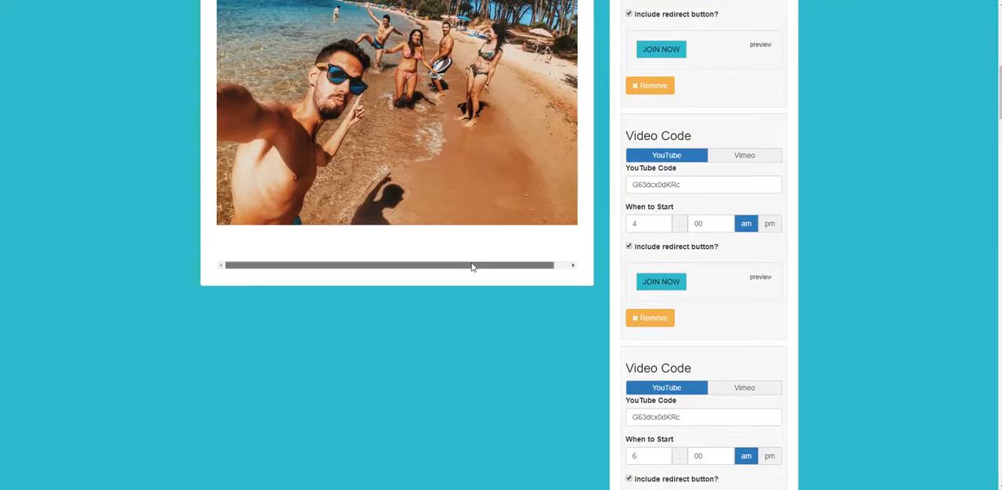
pyautogui.moveTo(448, 267); pyautogui.dragTo(481, 271)
pyautogui.scroll(7, 615, 357)
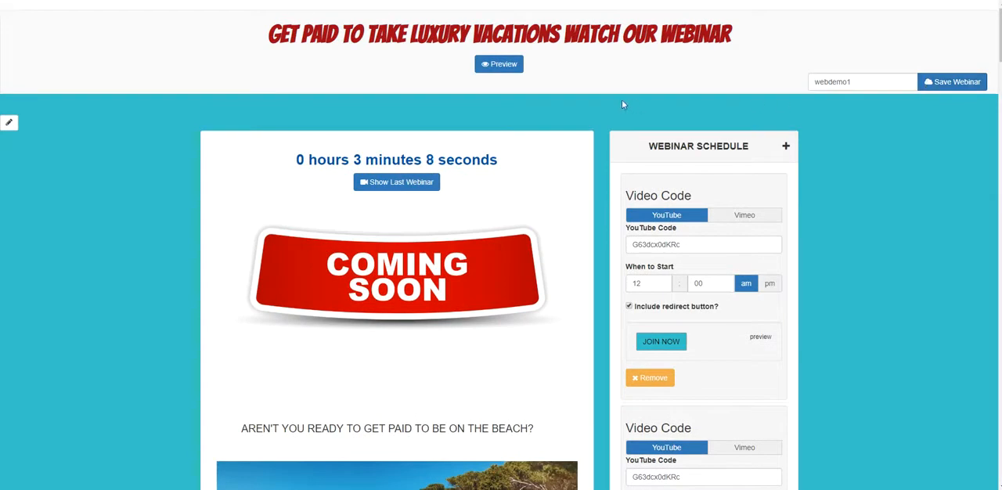
# - Inspect the page's background colour setting and close it without making a change
pyautogui.click(11, 122)
pyautogui.scroll(-2, 191, 211)
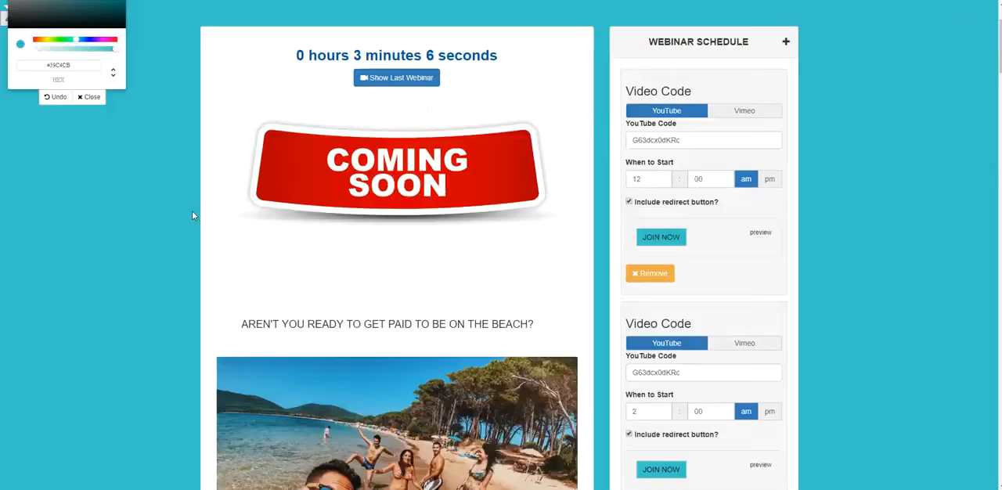
pyautogui.scroll(2, 157, 212)
pyautogui.scroll(1, 136, 207)
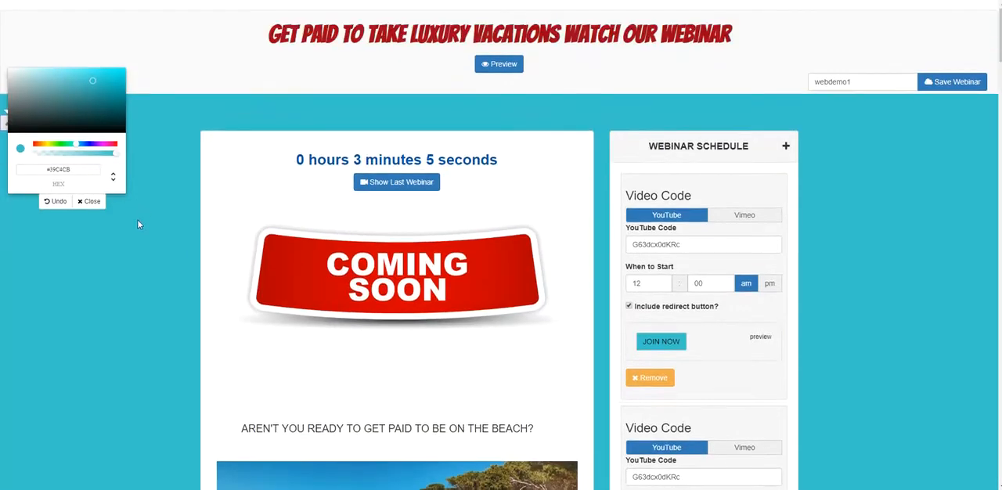
pyautogui.click(89, 202)
# - Preview the webdemo1 page from the countdown and schedule down to the testimonials
pyautogui.scroll(-1, 901, 141)
pyautogui.scroll(1, 788, 112)
pyautogui.click(503, 67)
pyautogui.scroll(-6, 553, 156)
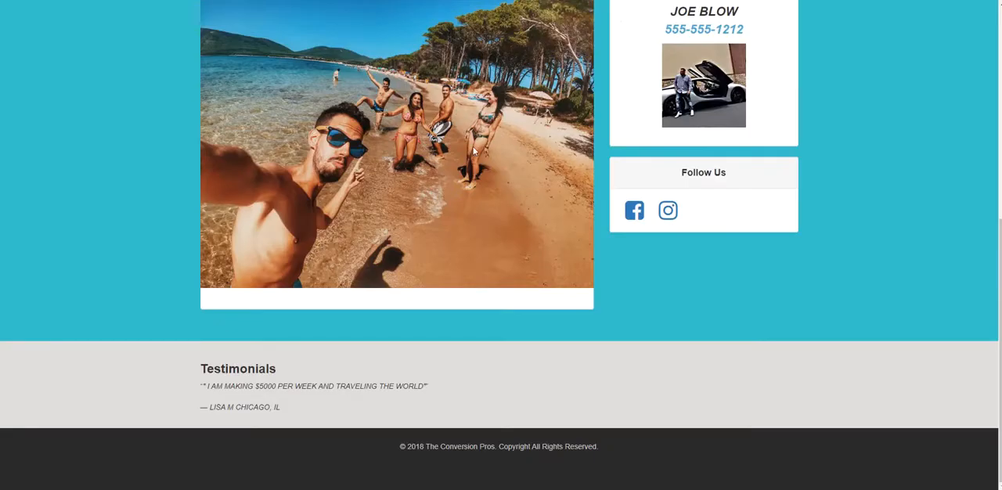
pyautogui.scroll(4, 493, 248)
pyautogui.scroll(3, 548, 253)
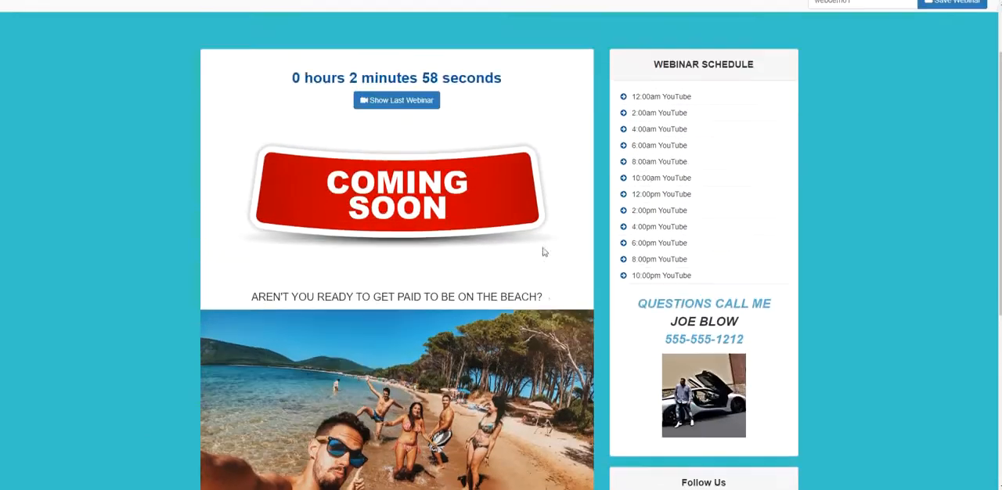
# - Return webdemo1 to edit mode and check the text block containing the beach photo
pyautogui.click(501, 64)
pyautogui.scroll(-4, 485, 235)
pyautogui.click(464, 283)
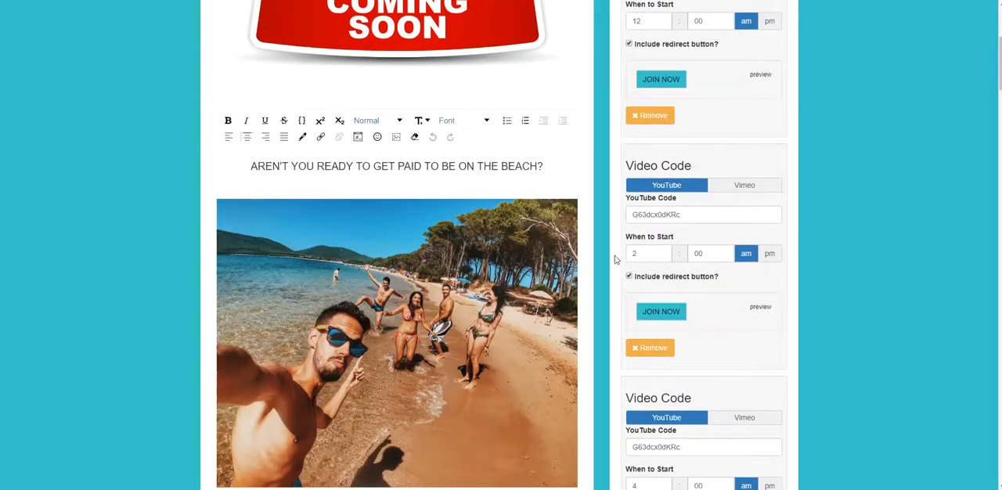
pyautogui.scroll(-3, 447, 220)
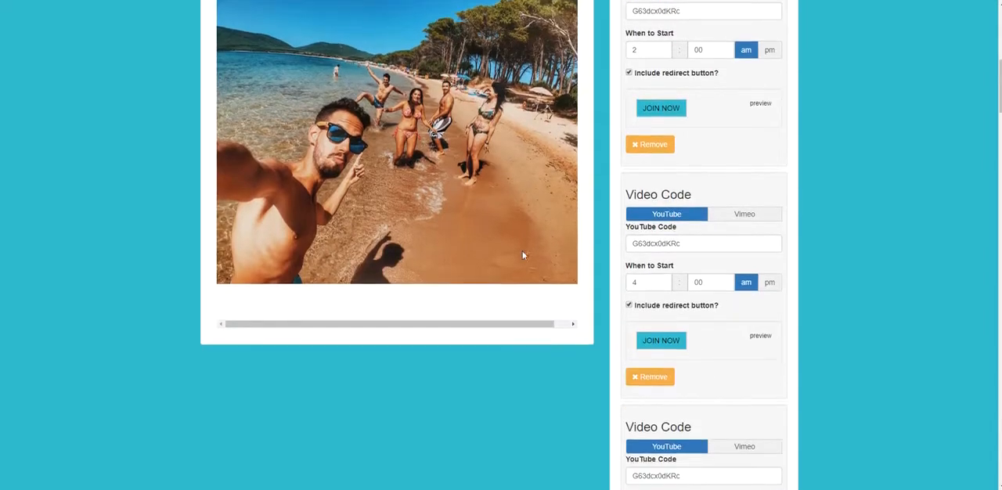
pyautogui.scroll(4, 943, 188)
pyautogui.scroll(-10, 929, 159)
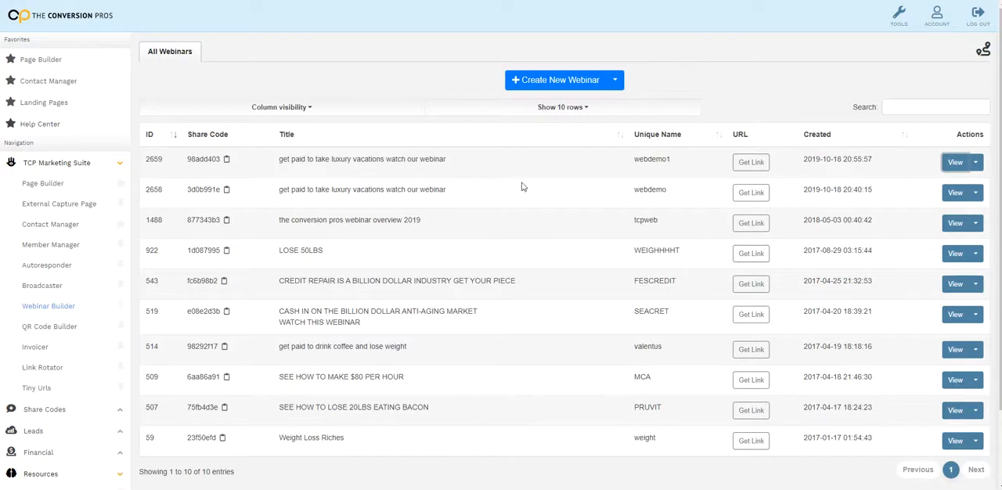
# - Copy the original webdemo webinar's public link from the webinar list and open it in the browser
pyautogui.click(751, 193)
pyautogui.click(625, 109)
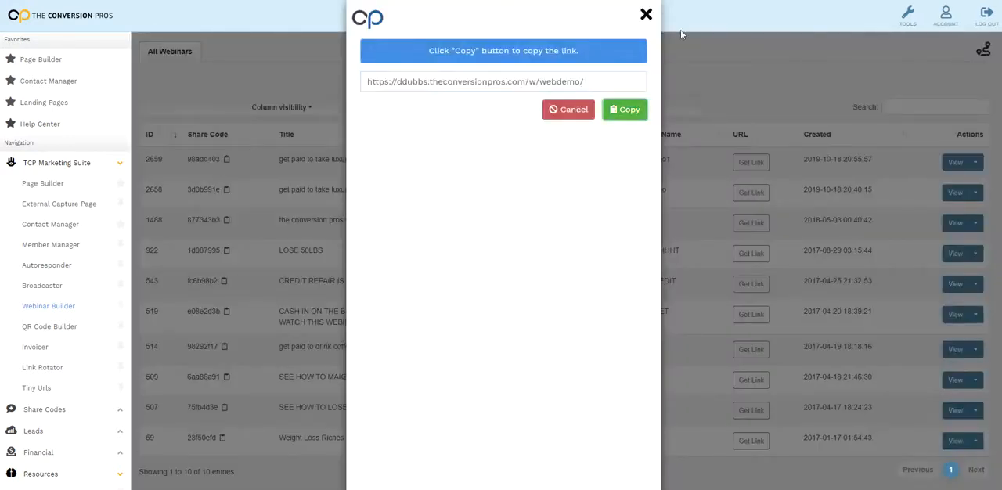
pyautogui.click(645, 15)
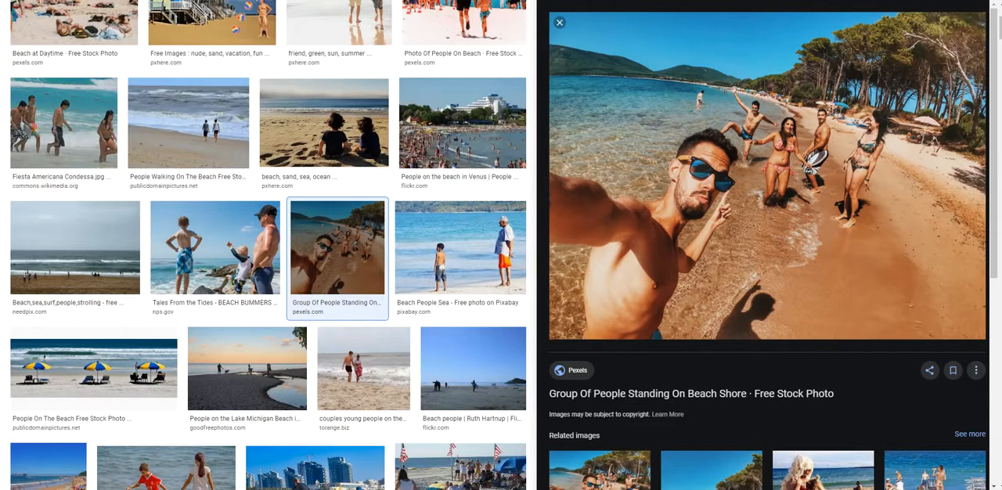
pyautogui.rightClick(193, 0)
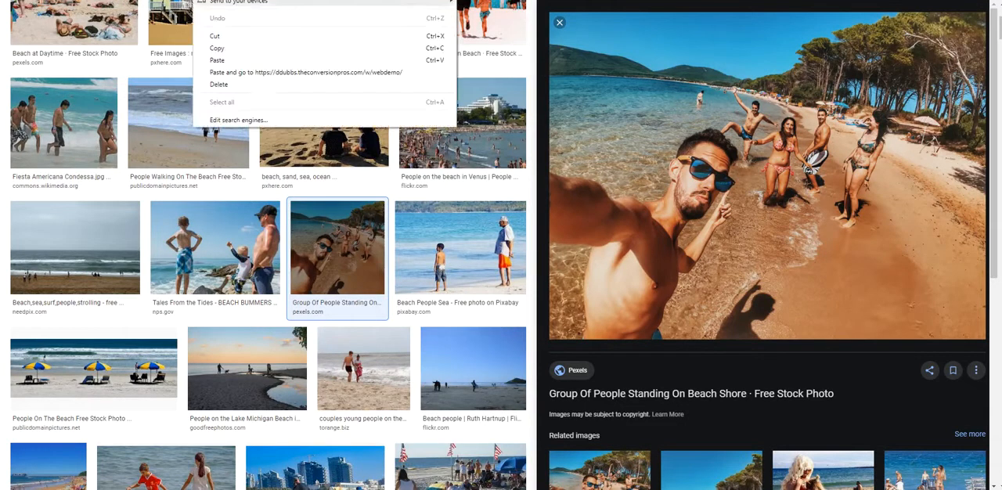
pyautogui.click(218, 60)
pyautogui.press('Return')
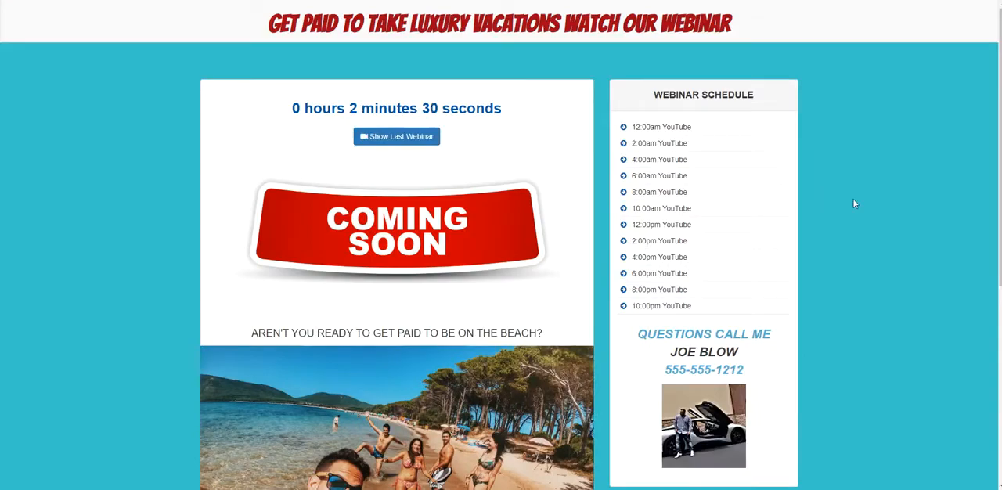
# - Review the live webdemo page from the countdown and webinar schedule through the social links to the testimonials
pyautogui.scroll(-5, 857, 195)
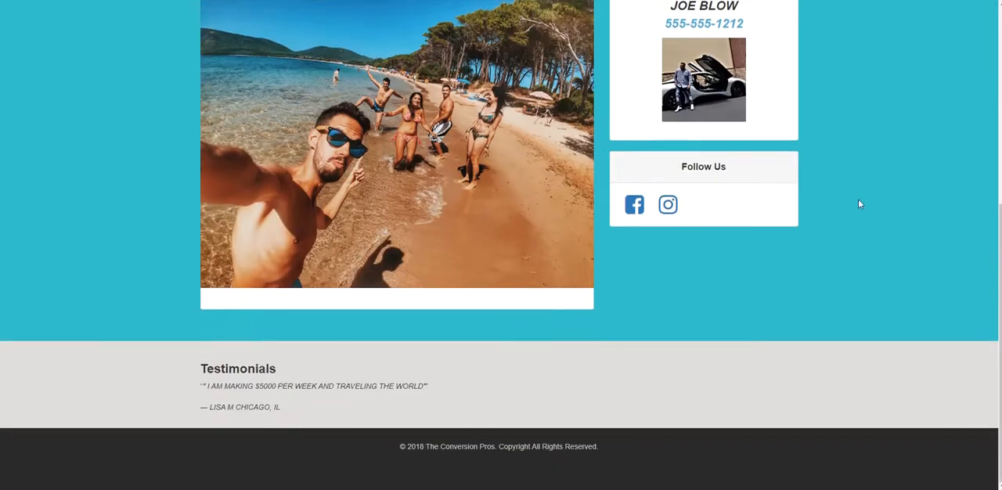
pyautogui.scroll(5, 859, 201)
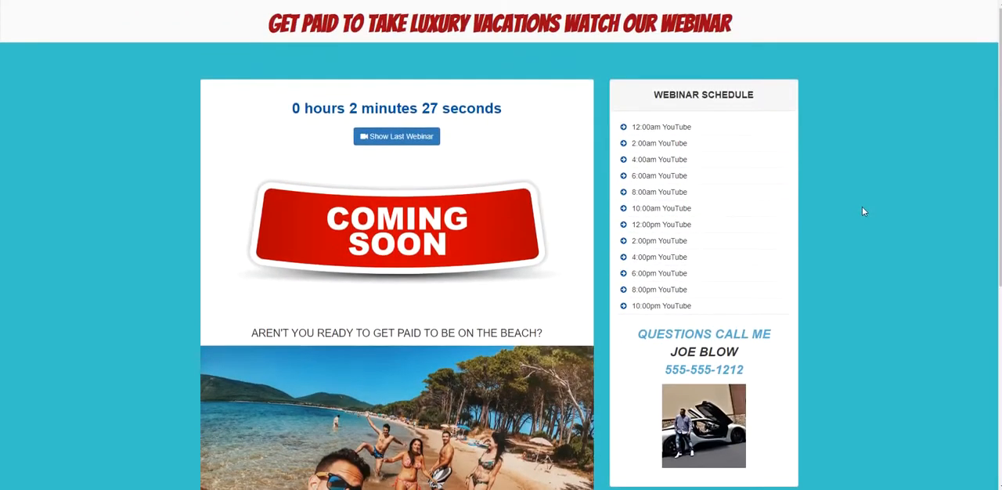
pyautogui.scroll(-3, 862, 207)
pyautogui.scroll(3, 861, 208)
pyautogui.scroll(-2, 754, 62)
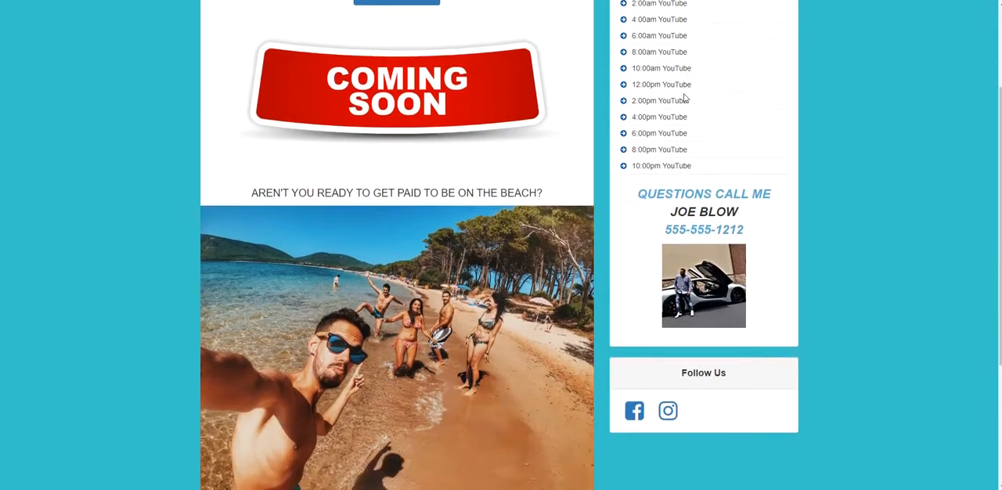
pyautogui.scroll(-3, 683, 99)
pyautogui.scroll(4, 314, 155)
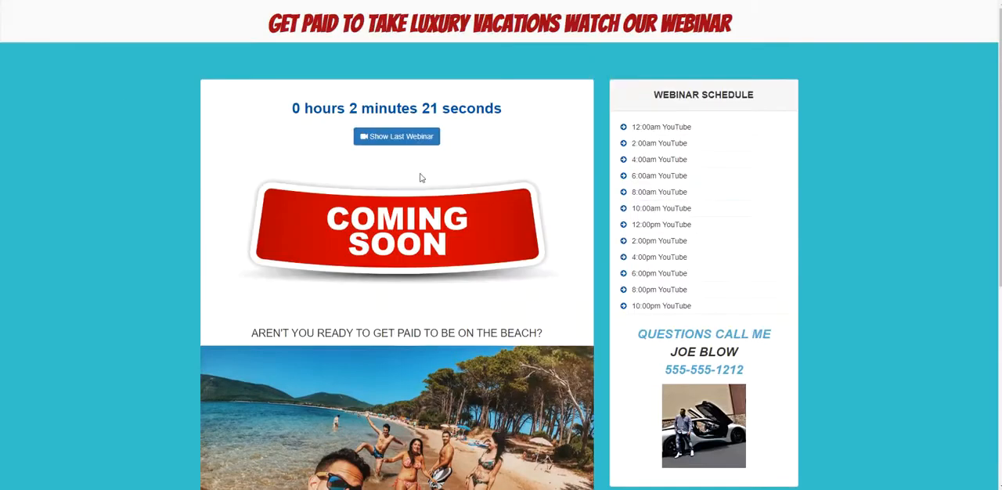
pyautogui.scroll(-5, 744, 192)
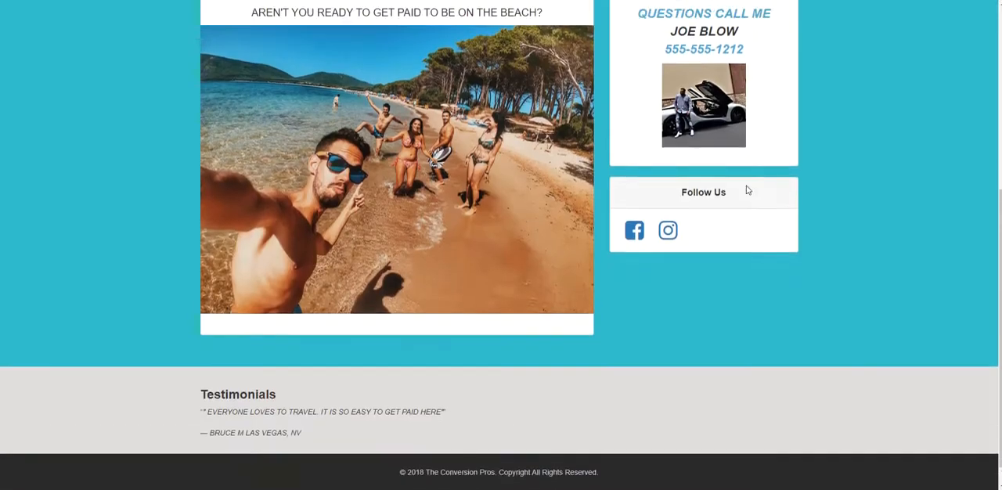
pyautogui.scroll(5, 747, 192)
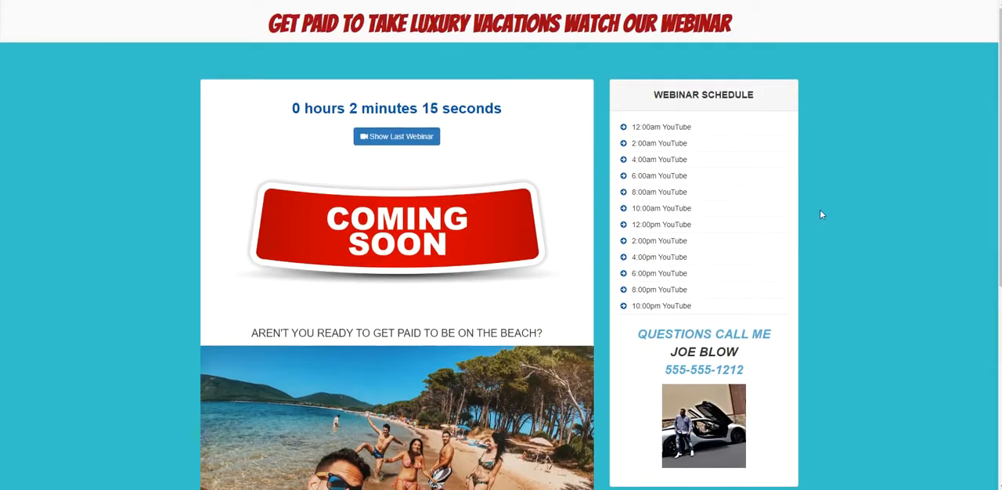
pyautogui.scroll(-5, 820, 214)
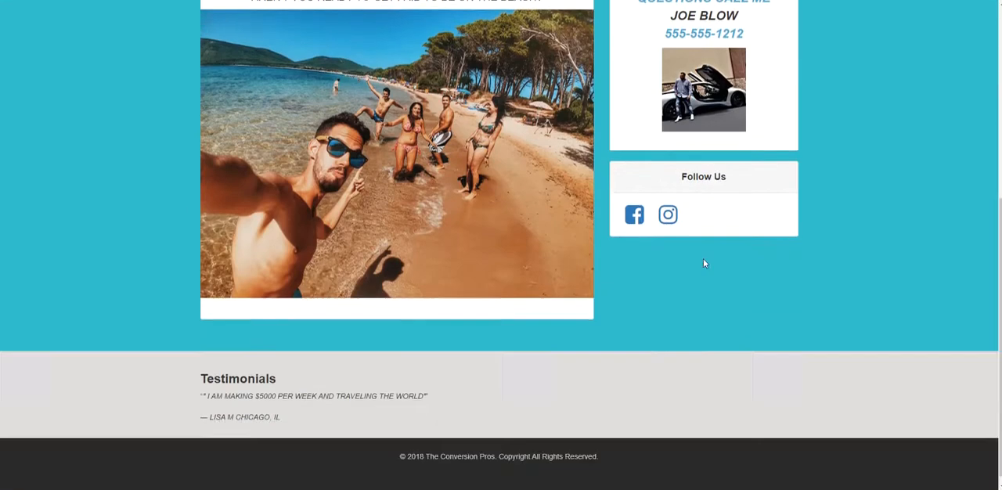
pyautogui.scroll(5, 703, 263)
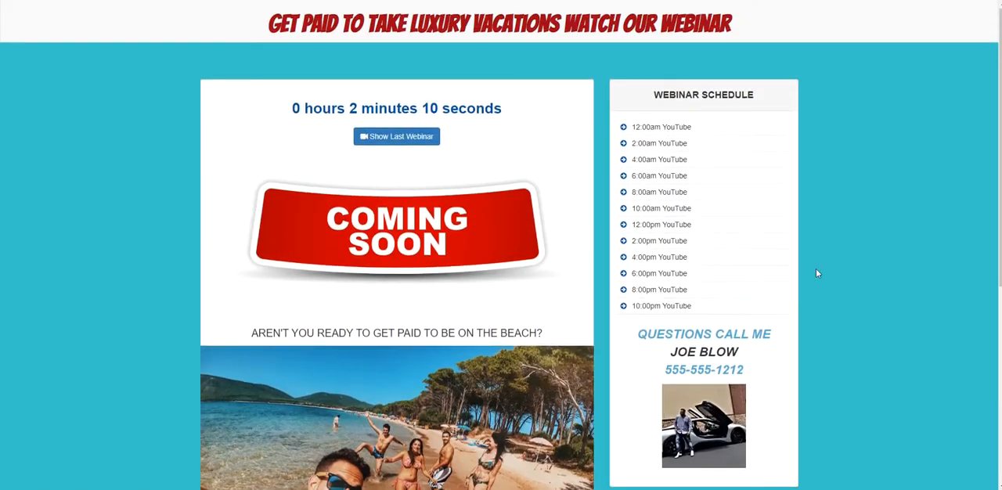
pyautogui.scroll(-5, 817, 273)
pyautogui.scroll(5, 816, 273)
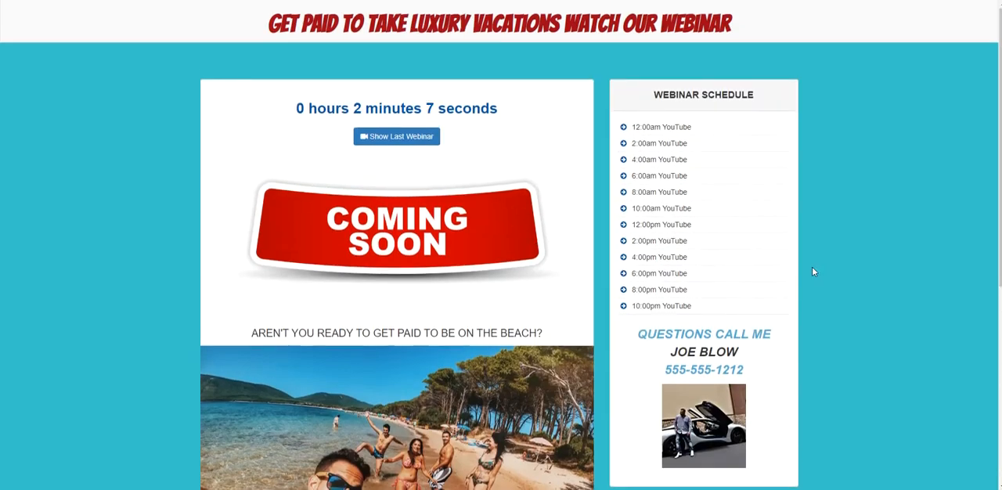